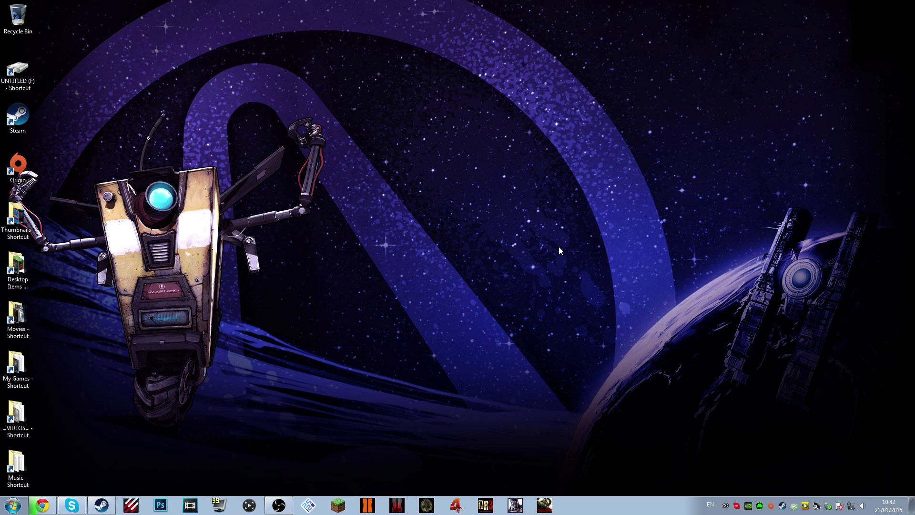
- Open the Minecraft Launcher and select the (Default) profile
left_click(338, 506)
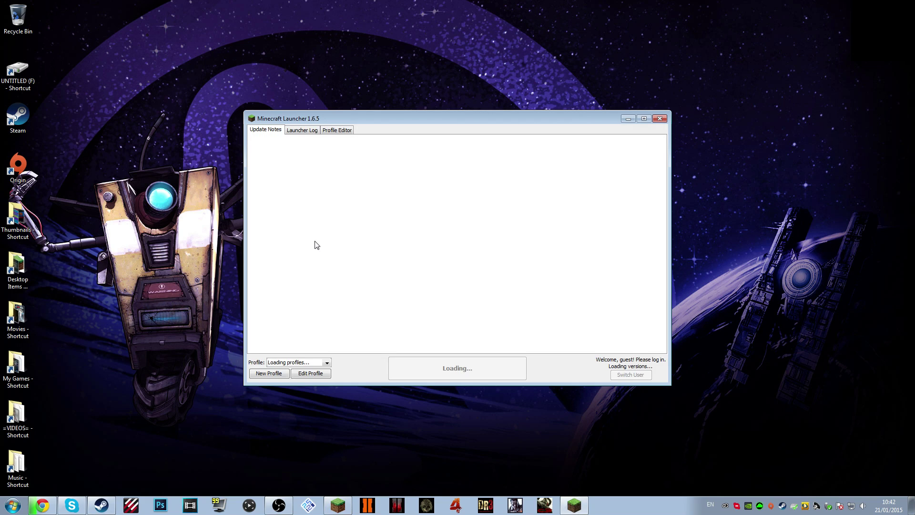
left_click(317, 363)
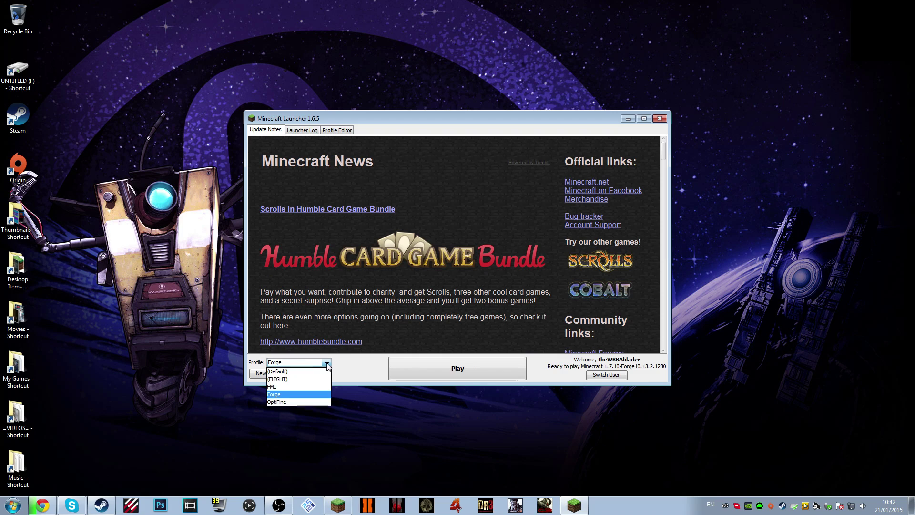
left_click(295, 373)
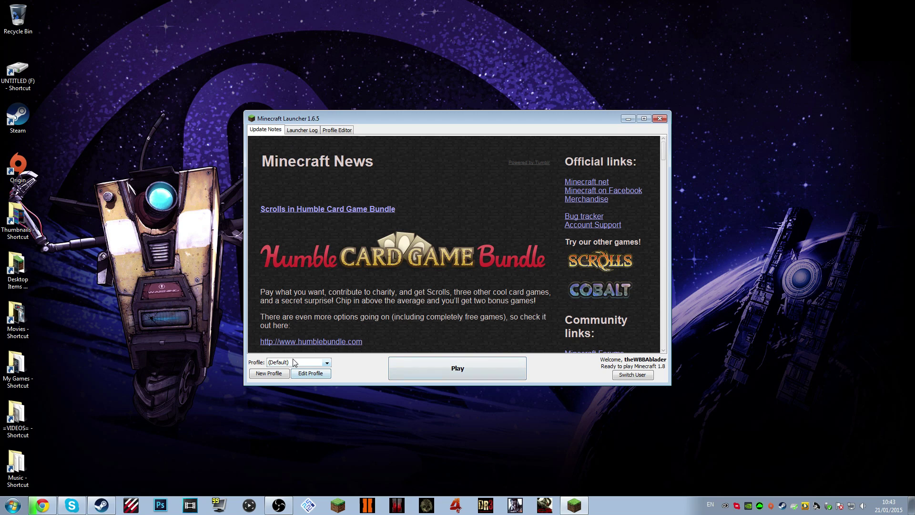
- Set the (Default) profile's game version to release 1.8.1 and save the profile
left_click(310, 373)
left_click(371, 286)
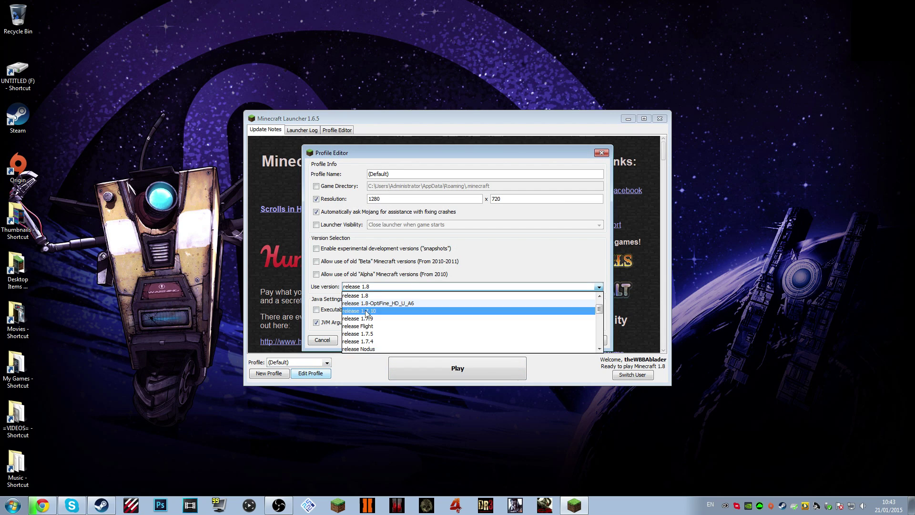
scroll(366, 313, "up", 2)
left_click(366, 303)
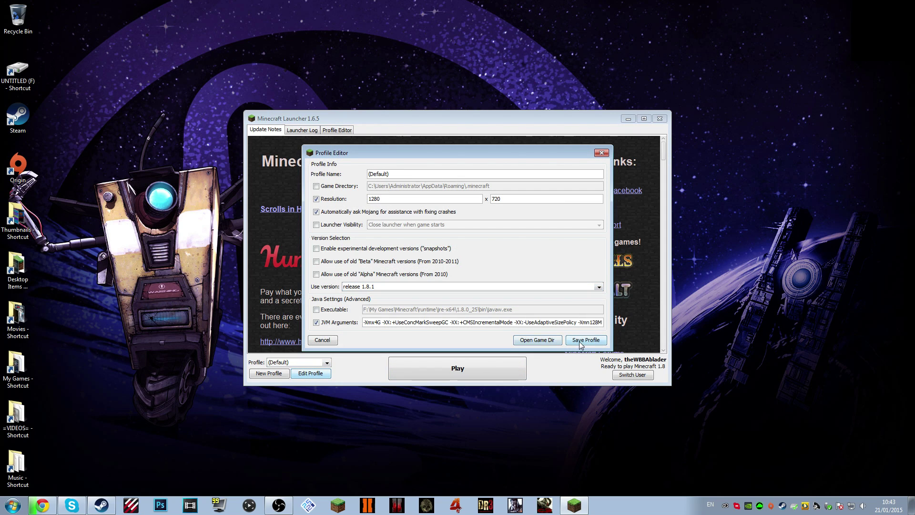
left_click(580, 341)
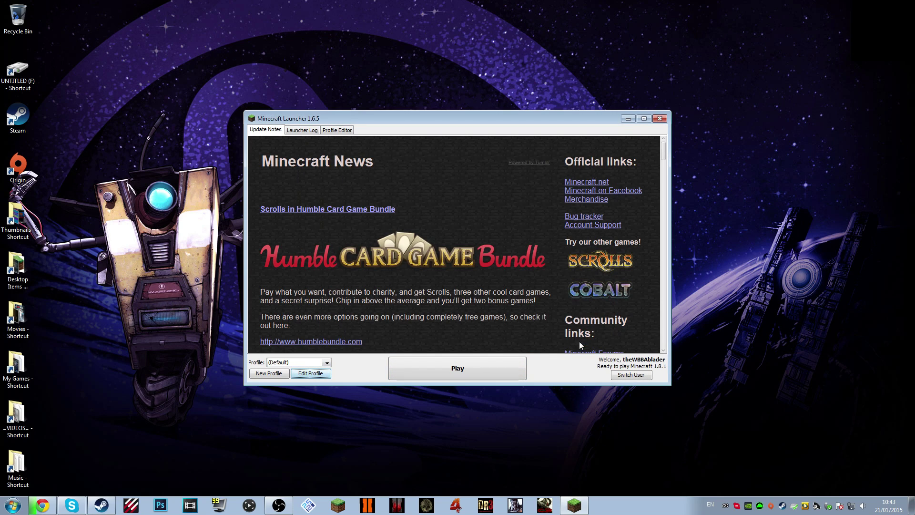
- Reduce the (Default) profile's JVM arguments to just -Xmx4G, keep them enabled, and save the profile
left_click(323, 375)
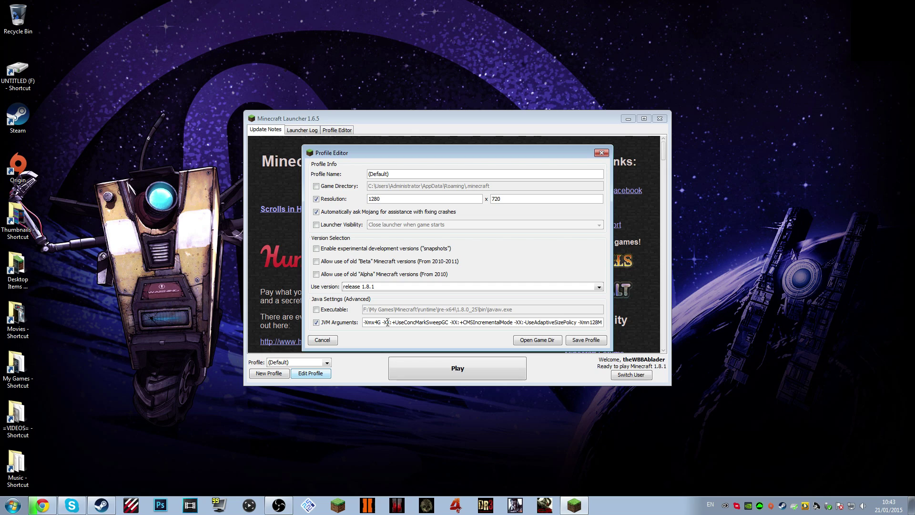
double_click(372, 322)
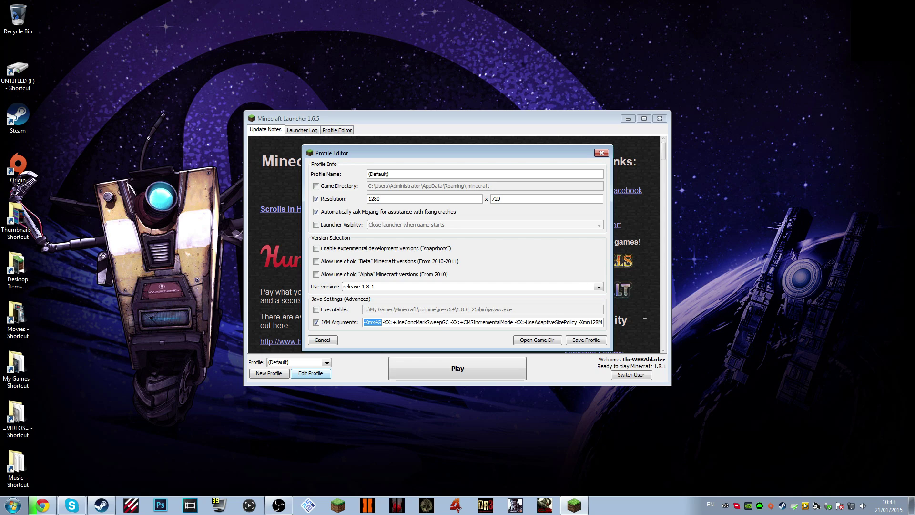
key("Right")
key("shift+End")
key("BackSpace")
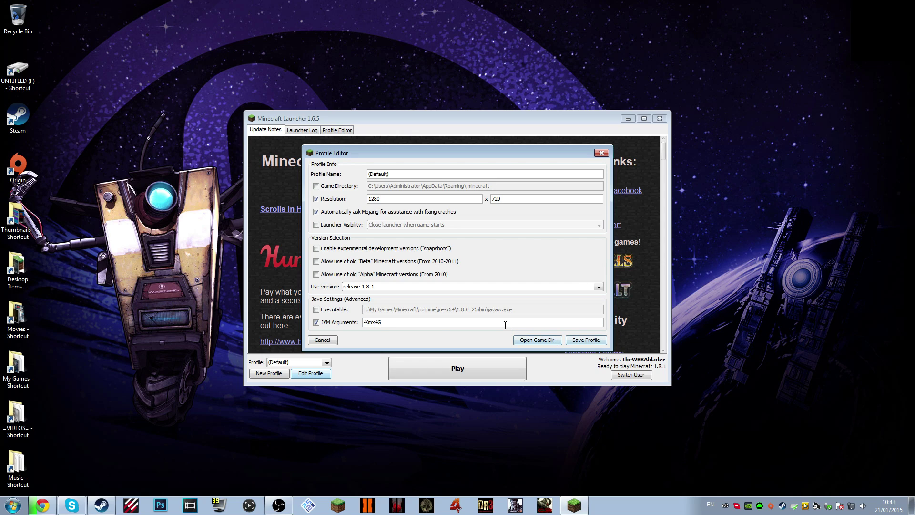
left_click(327, 325)
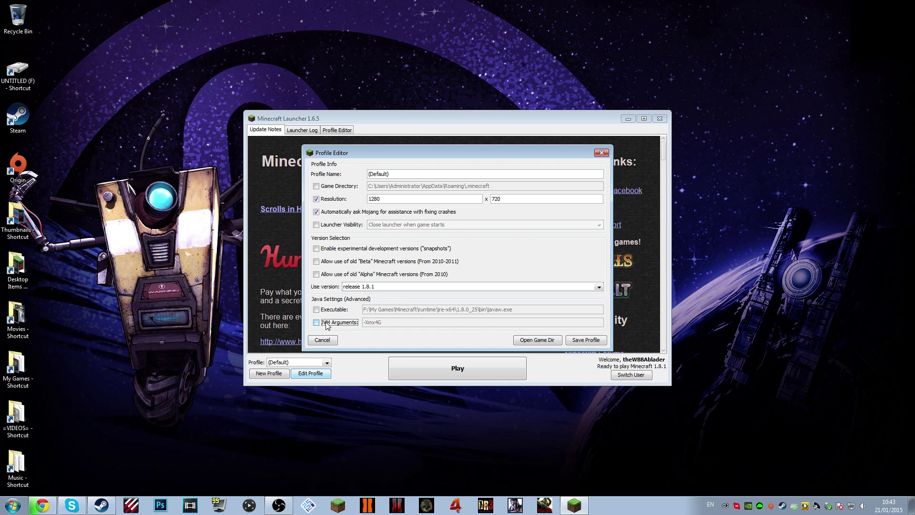
left_click(327, 325)
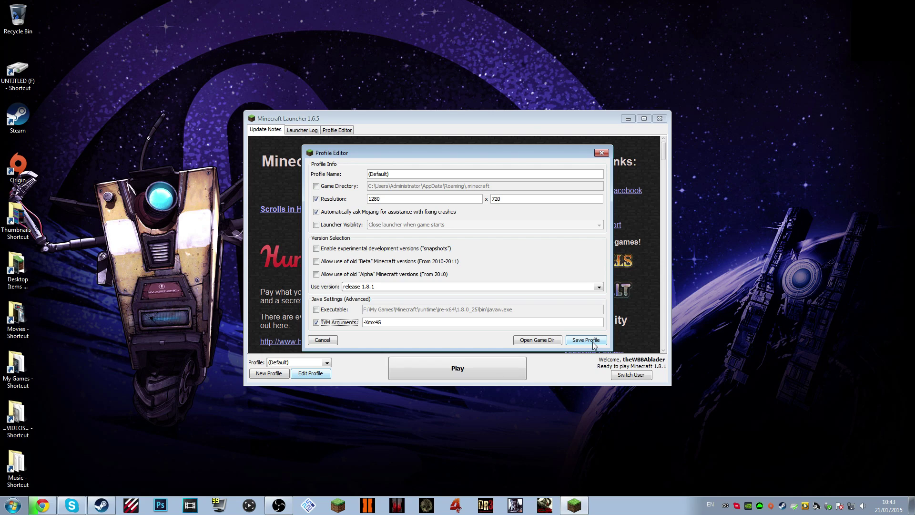
left_click(585, 340)
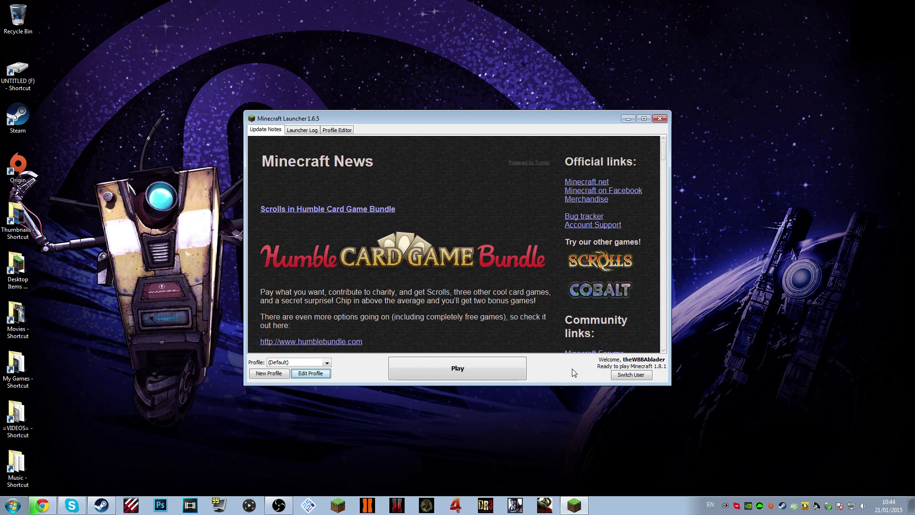
- Launch the game with the (Default) profile and start creating a new singleplayer world
left_click(508, 366)
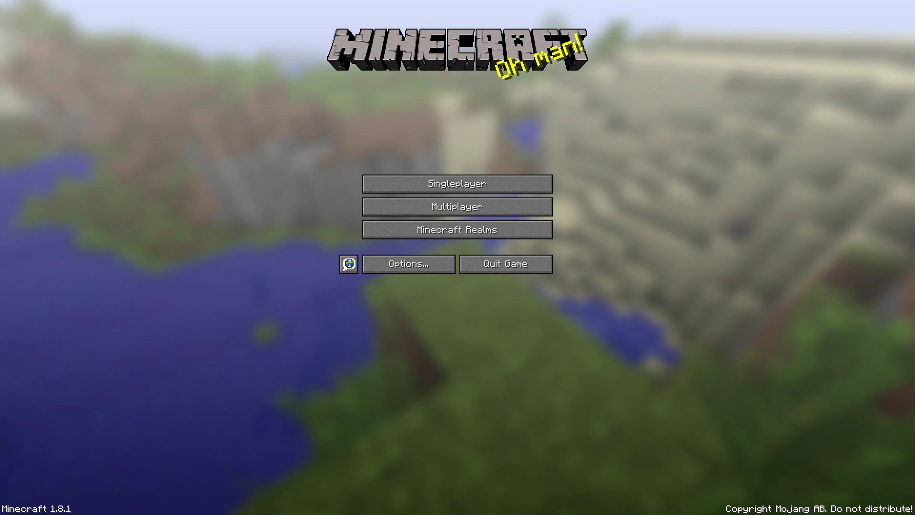
left_click(457, 184)
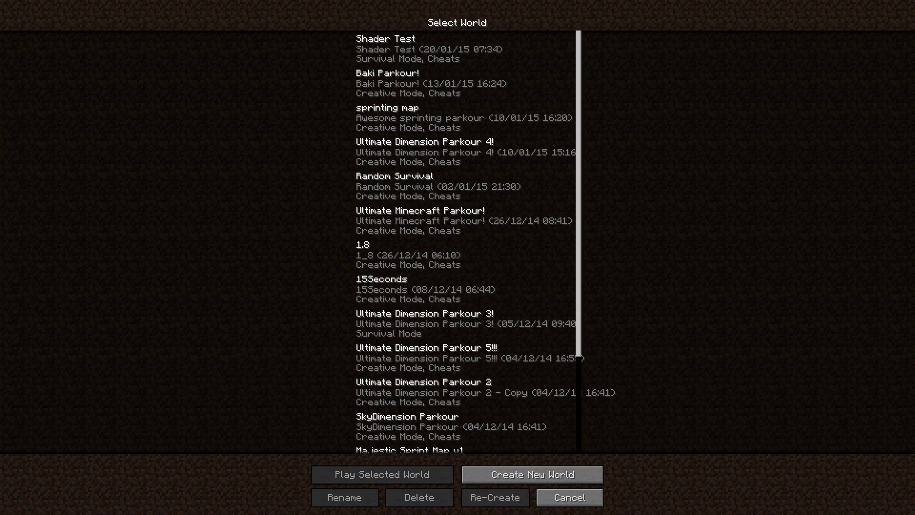
left_click(532, 474)
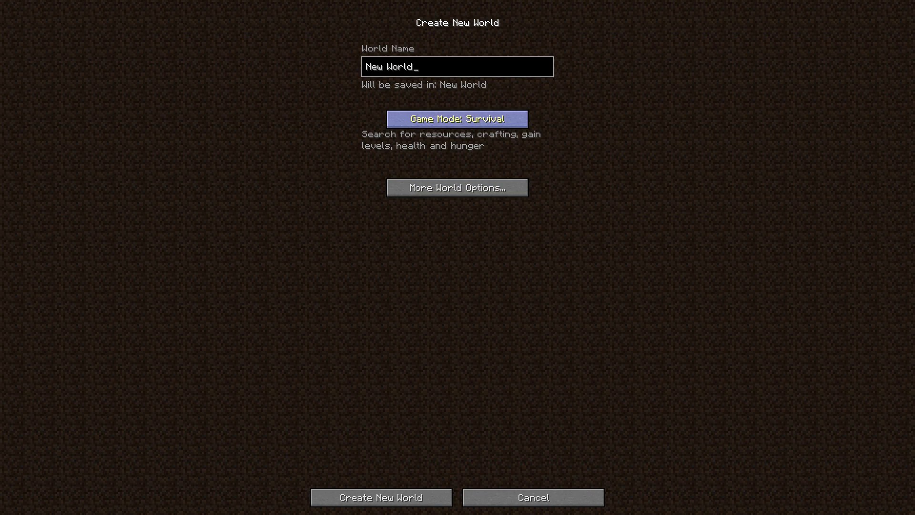
- Name the new world rsdtyfuggdutyfu and set its game mode to Creative
key("BackSpace")
key("BackSpace")
key("BackSpace")
key("BackSpace")
key("BackSpace")
key("BackSpace")
key("BackSpace")
key("BackSpace")
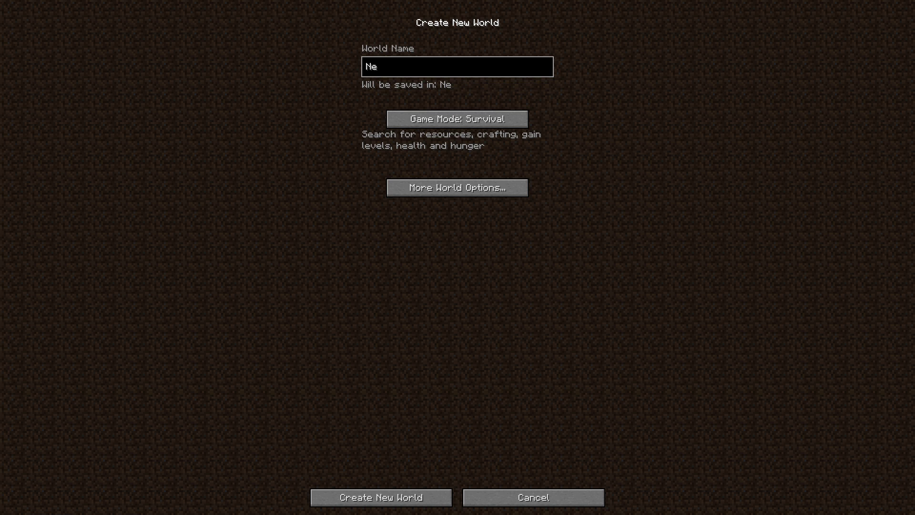
type("rsdtyfuggdutyfu")
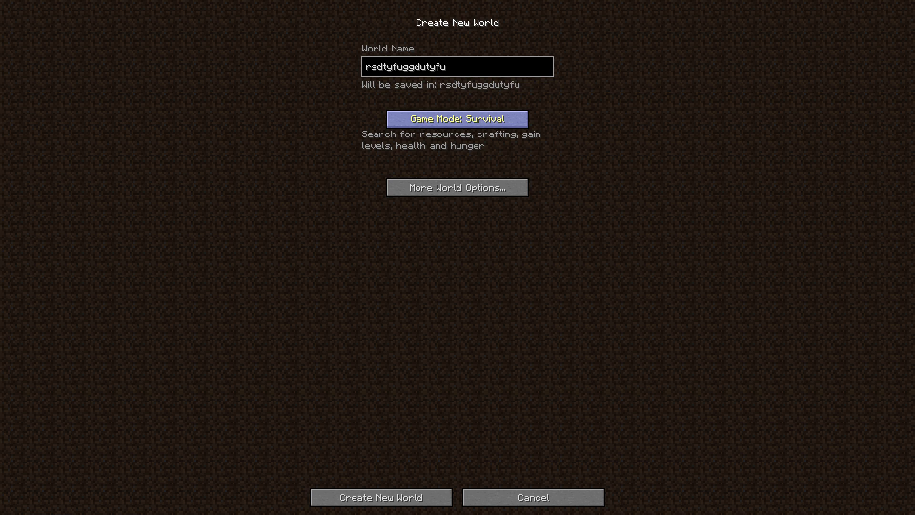
left_click(457, 119)
left_click(457, 118)
- Open the additional world options and cycle the world type through its choices back to Default
left_click(457, 187)
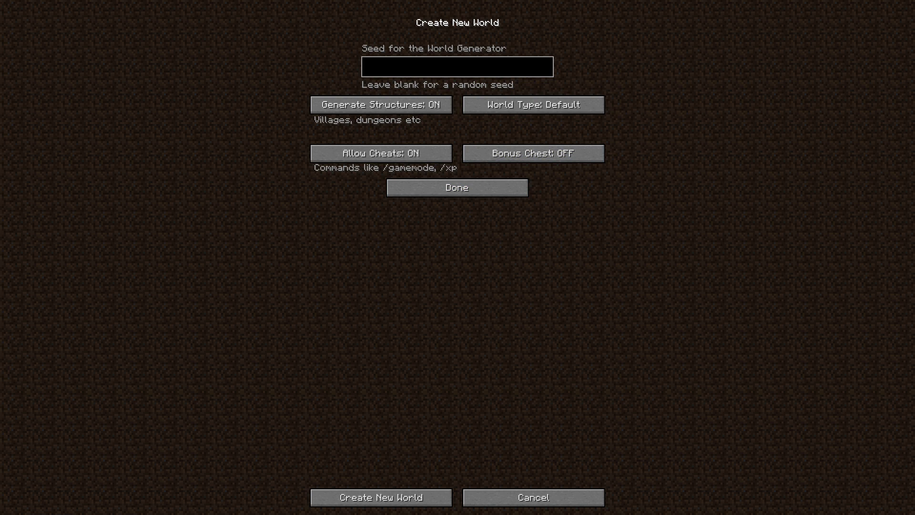
left_click(533, 104)
left_click(533, 105)
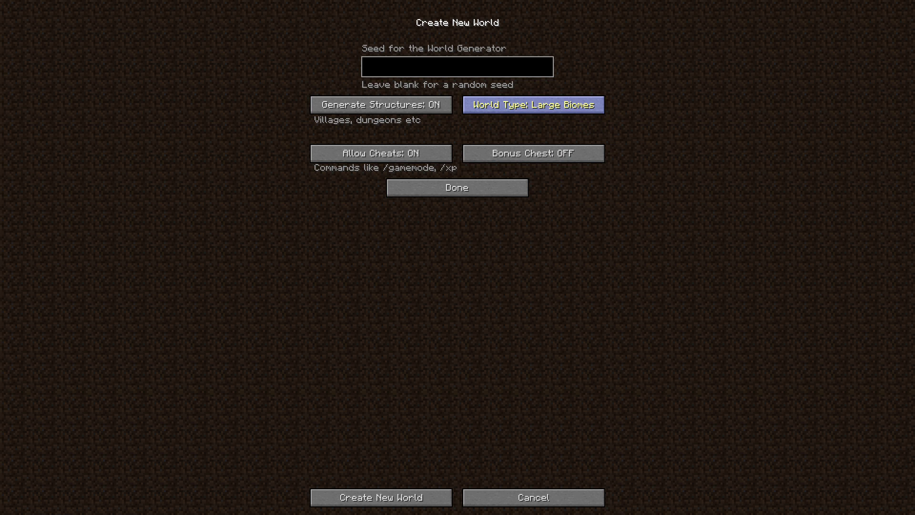
left_click(533, 105)
left_click(533, 104)
left_click(533, 104)
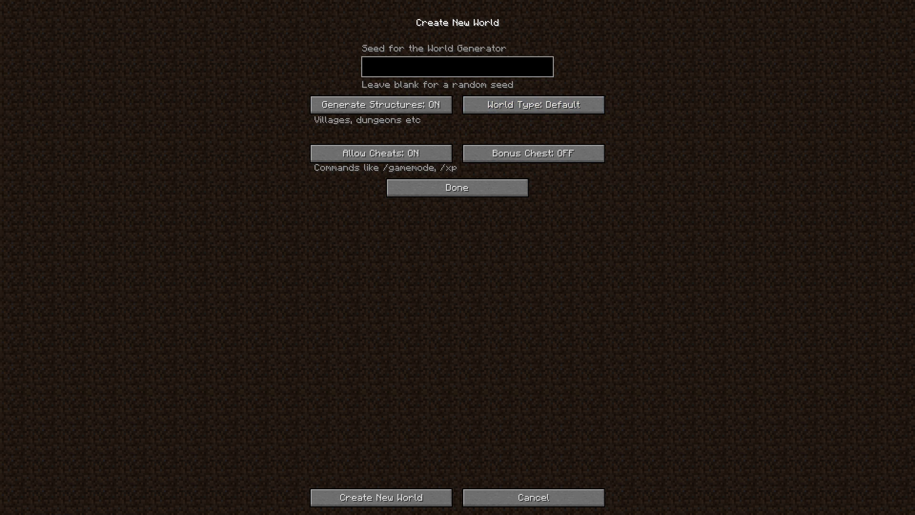
- Toggle the bonus chest option, close the additional options and create the world
left_click(533, 153)
left_click(457, 187)
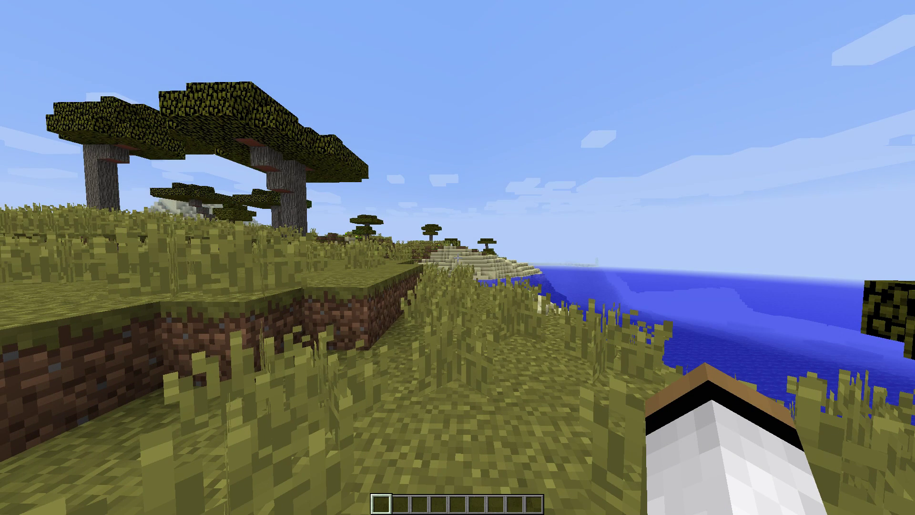
- Show the debug overlay and walk from the savanna grassland down onto the sandy beach
key("F3")
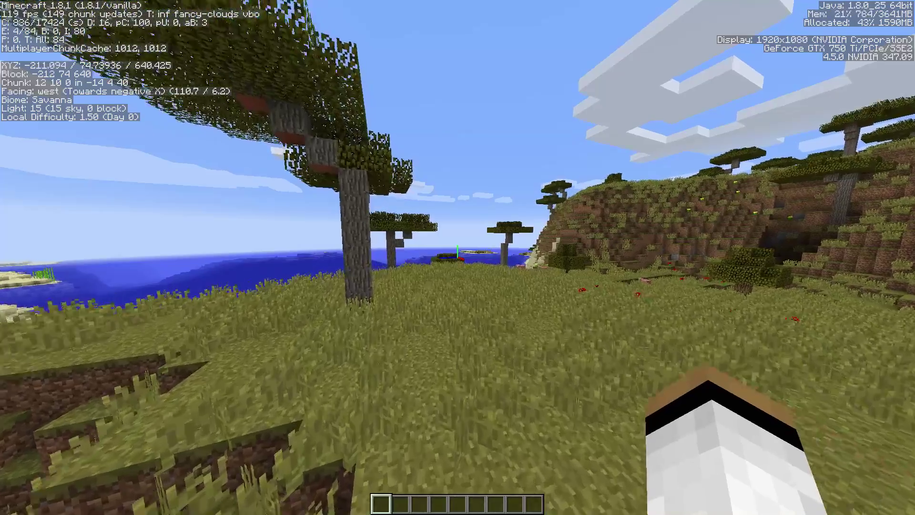
key("w")
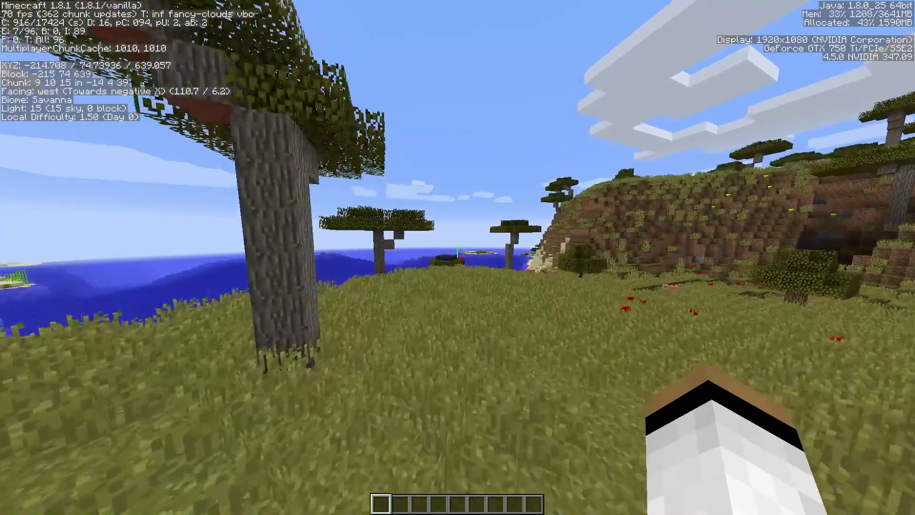
key("w")
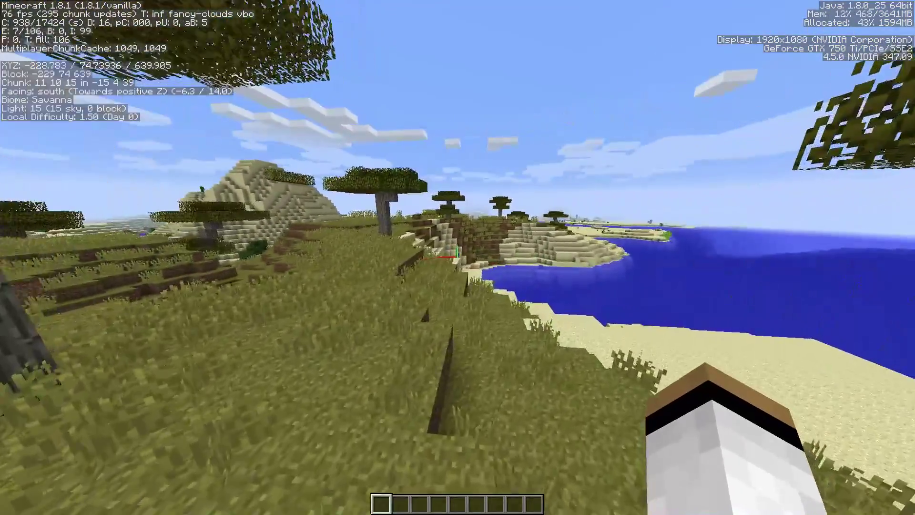
key("w")
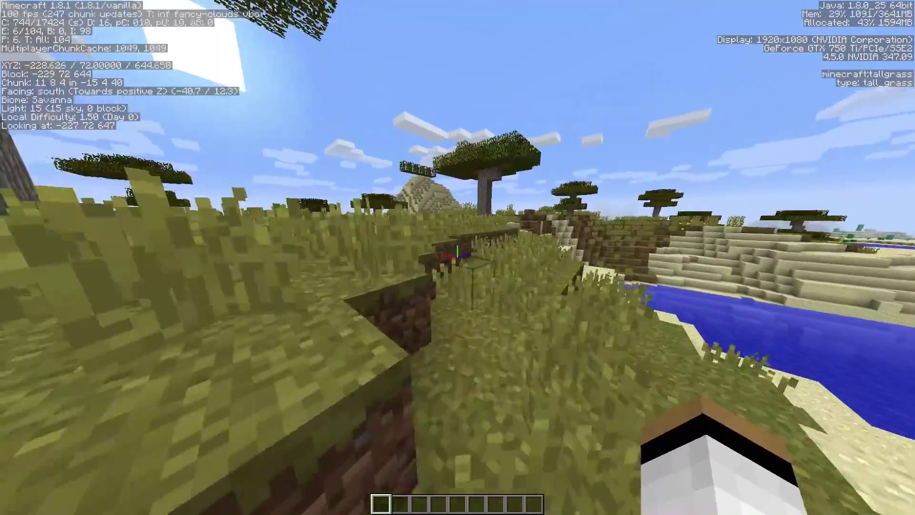
key("w")
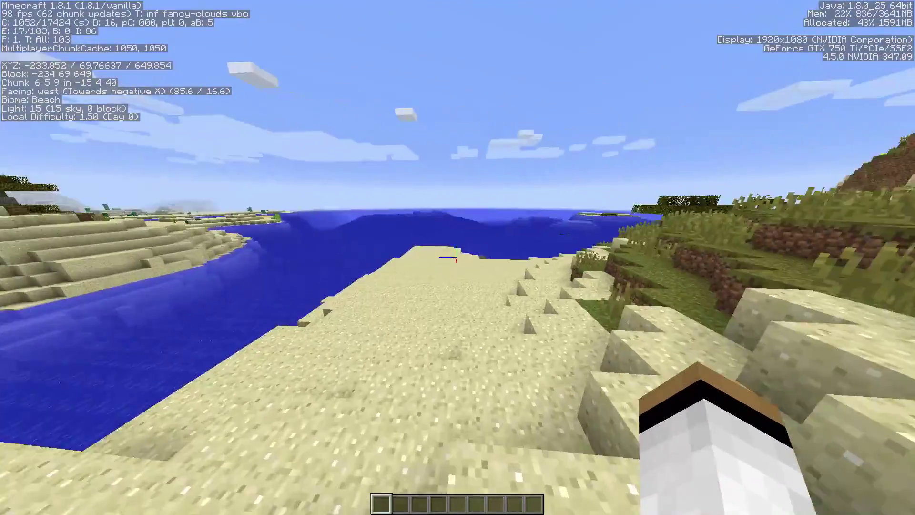
key("w")
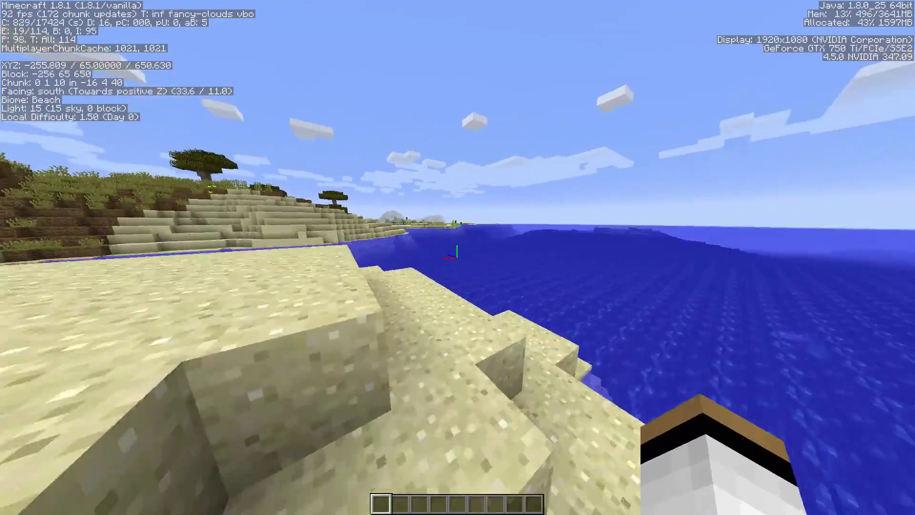
- Move around the beach and shoreline in different directions to examine the frame rate and memory usage in the debug overlay
key("w")
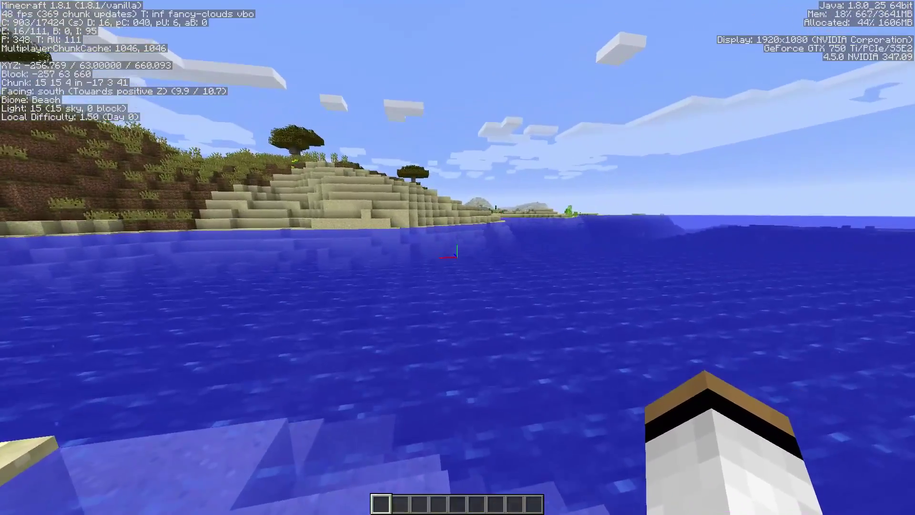
key("w")
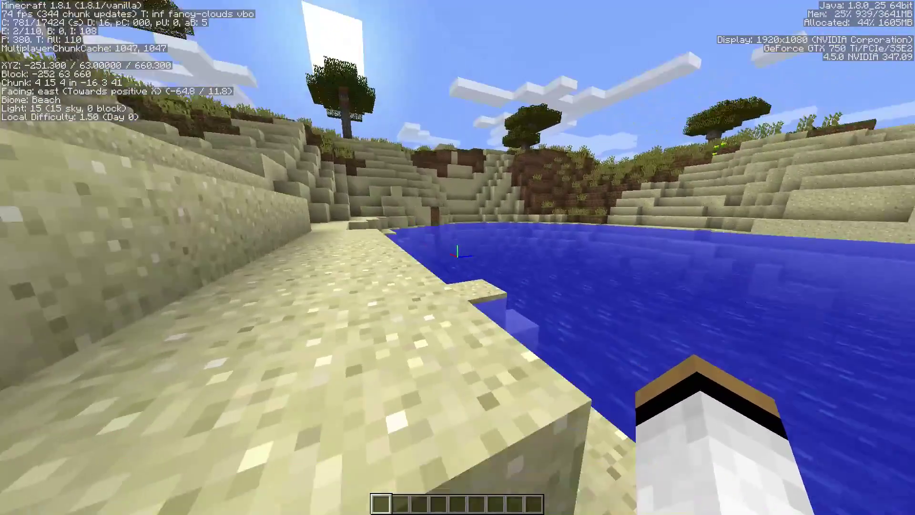
key("space")
key("w")
key("space")
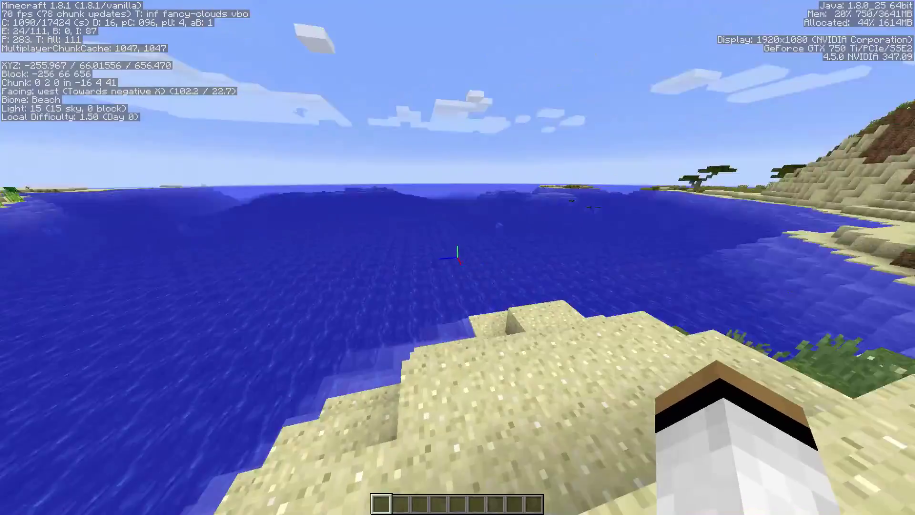
key("s")
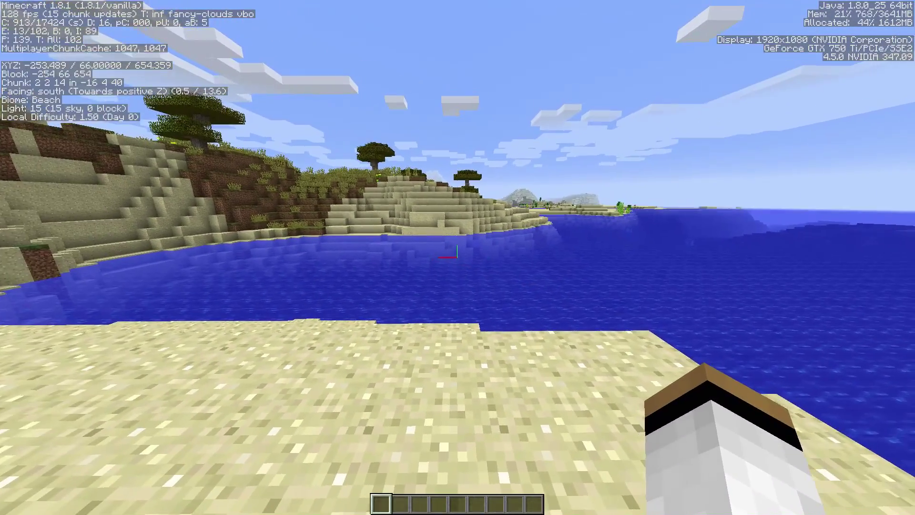
key("d")
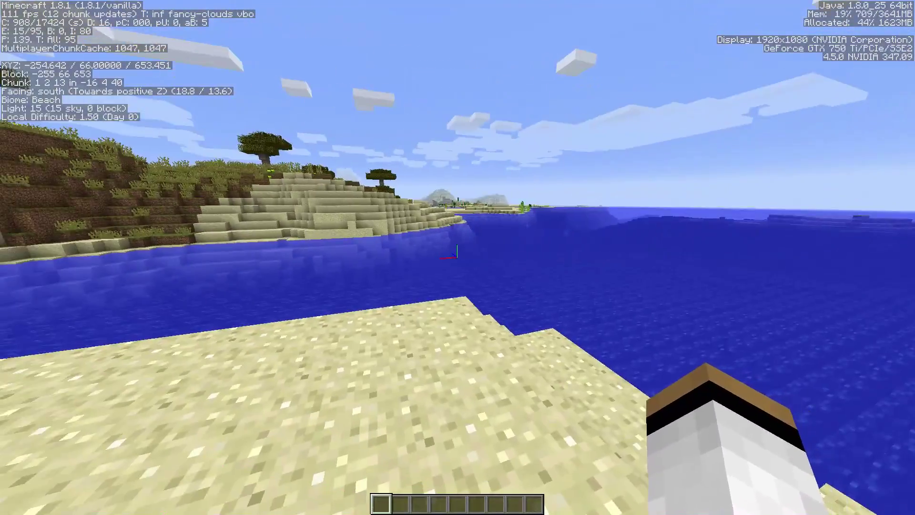
key("w")
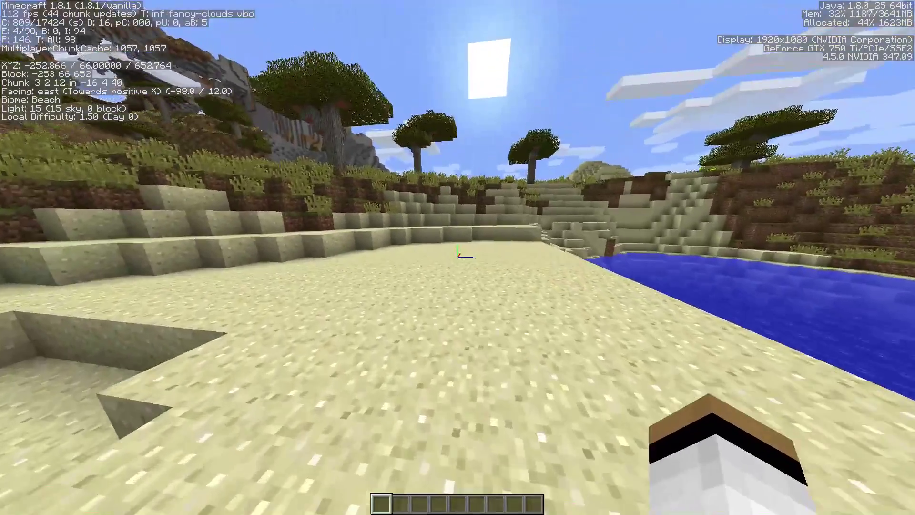
key("w")
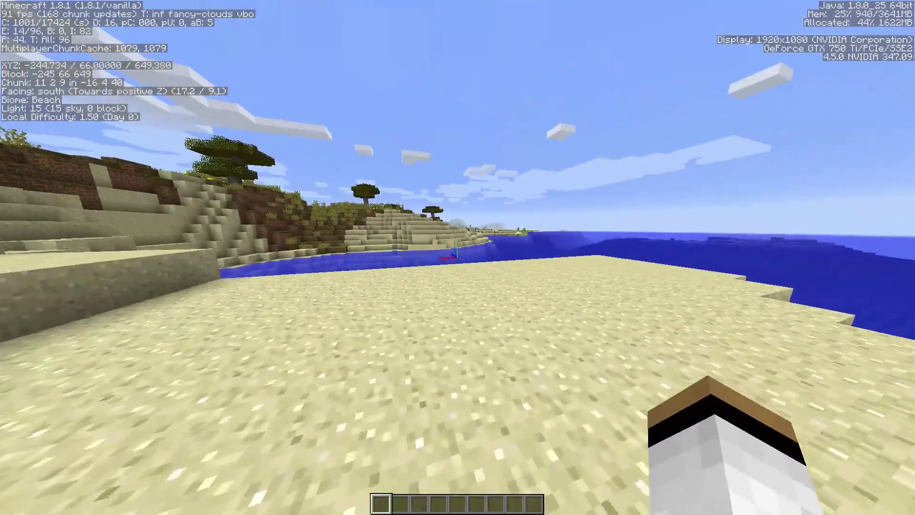
key("w")
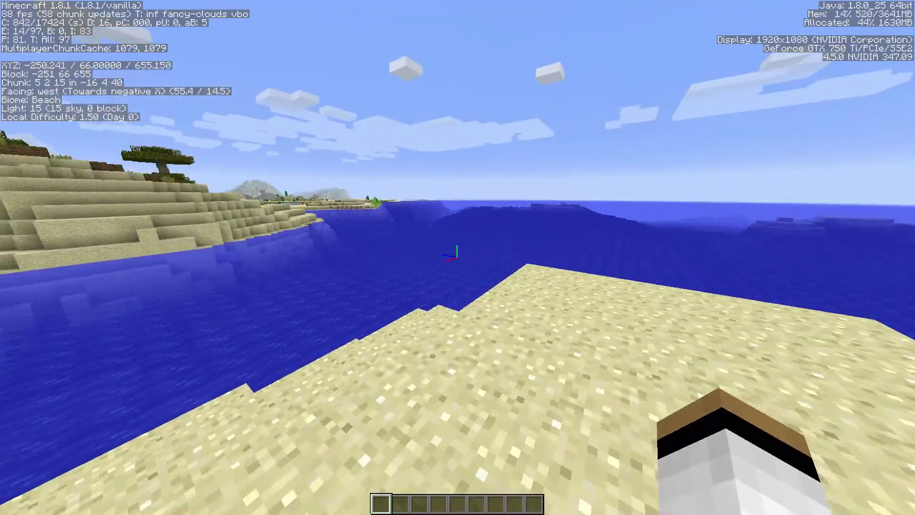
- Open the video settings, set the render distance to 12 chunks and switch the graphics to Fast
key("Escape")
key("Escape")
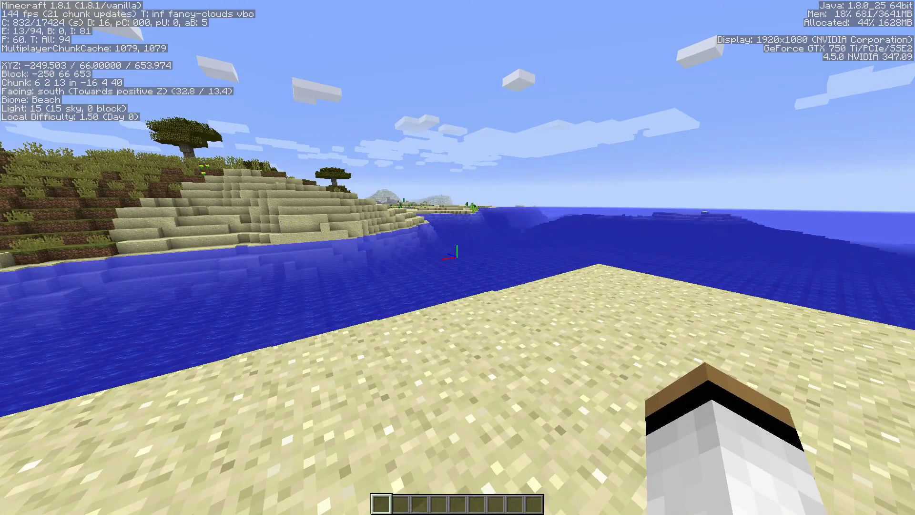
key("Escape")
left_click(408, 214)
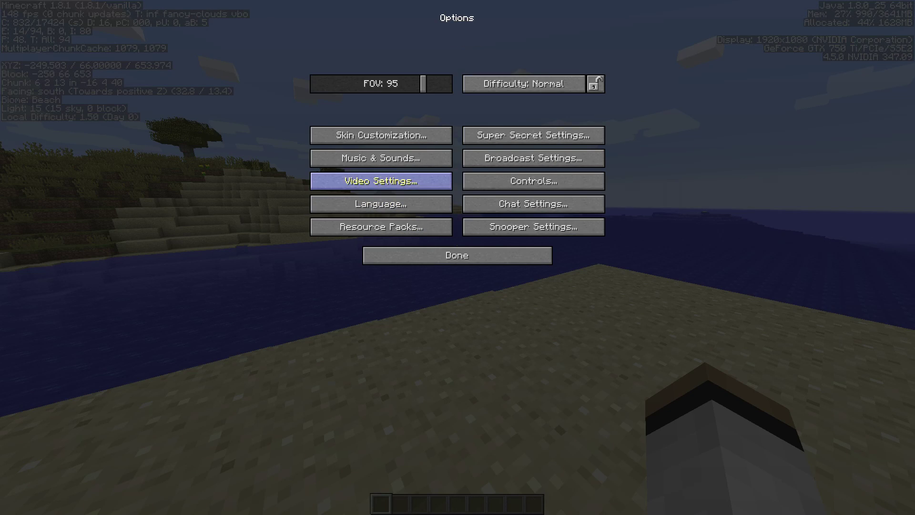
left_click(381, 181)
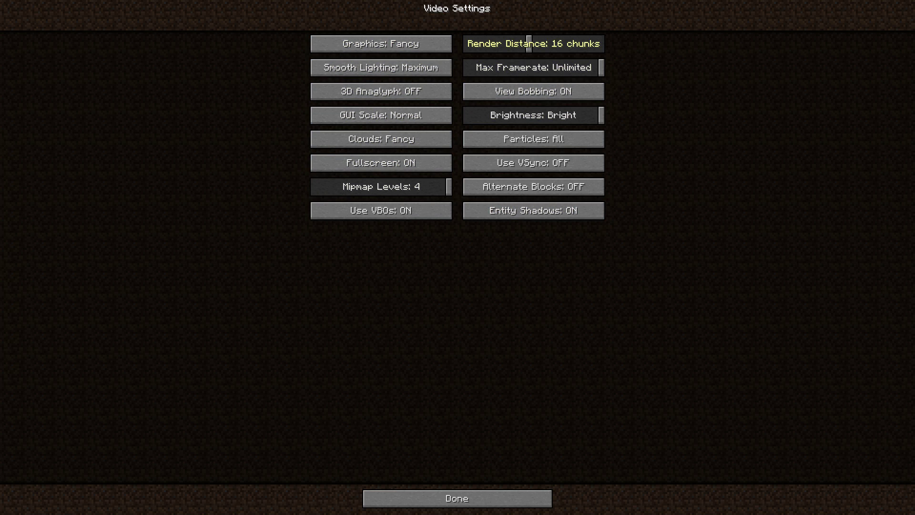
left_click(510, 43)
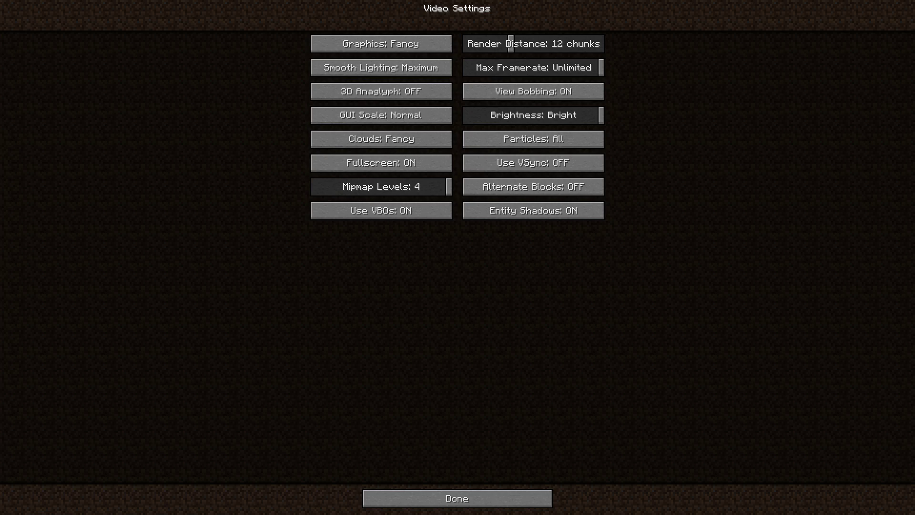
left_click(381, 43)
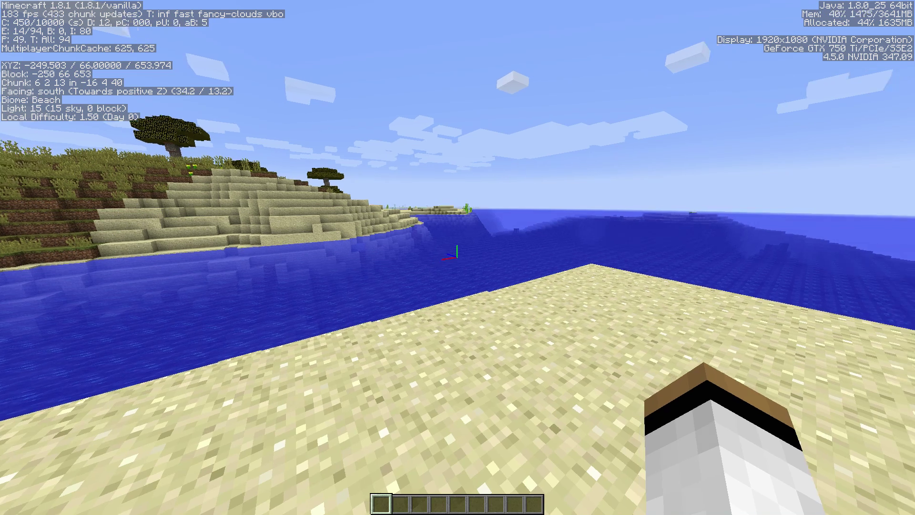
- Travel from the beach over the acacia treetops into the savanna to check the frame rate and memory usage
key("w")
key("space")
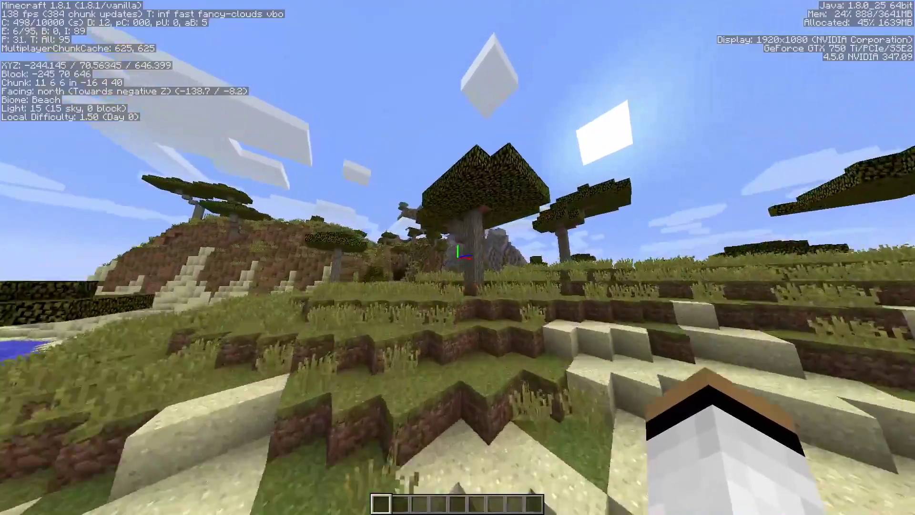
key("space")
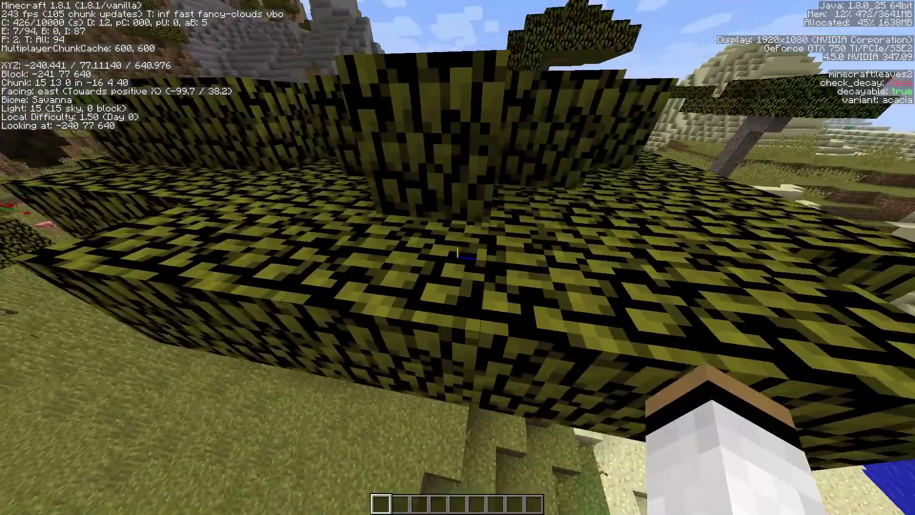
key("w")
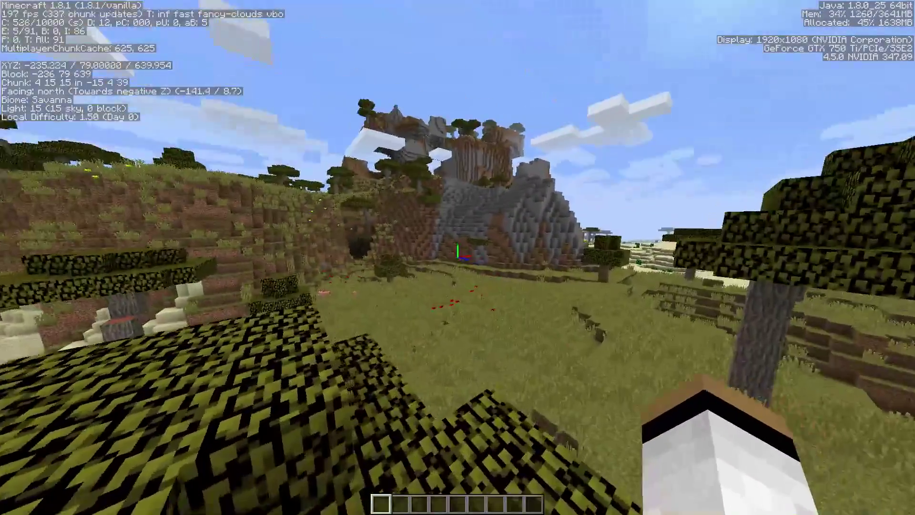
key("w")
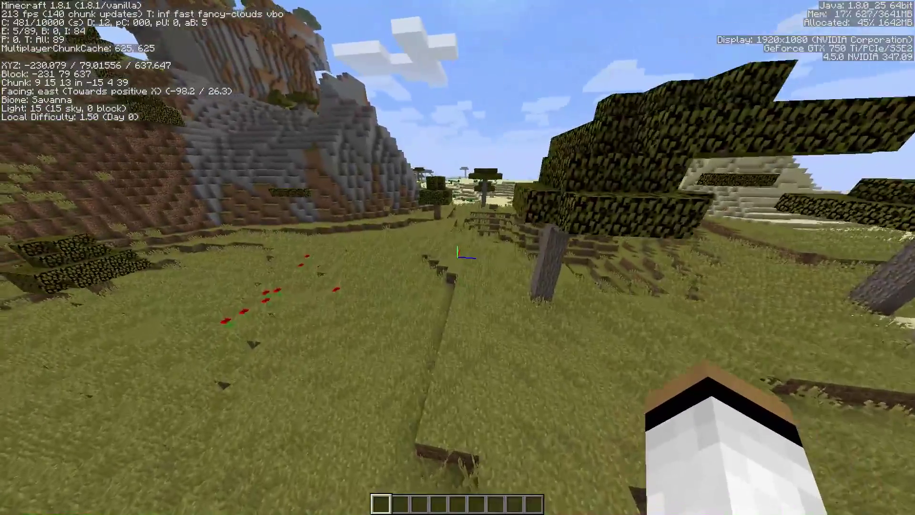
key("w")
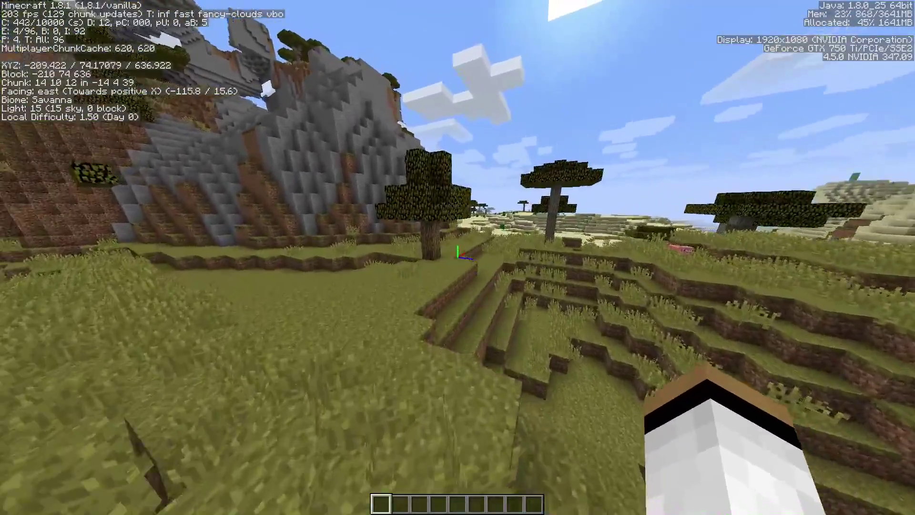
- Turn smooth lighting off in the video settings and return to the world
key("Escape")
left_click(381, 210)
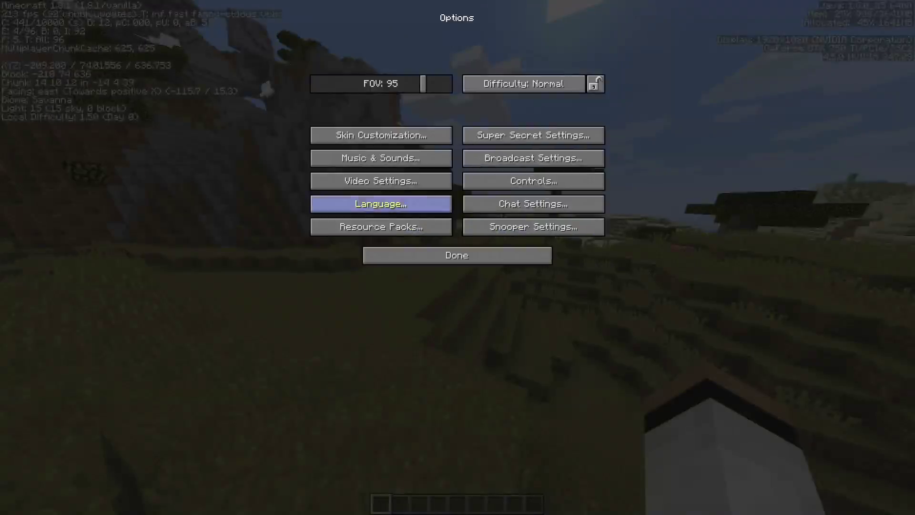
left_click(381, 183)
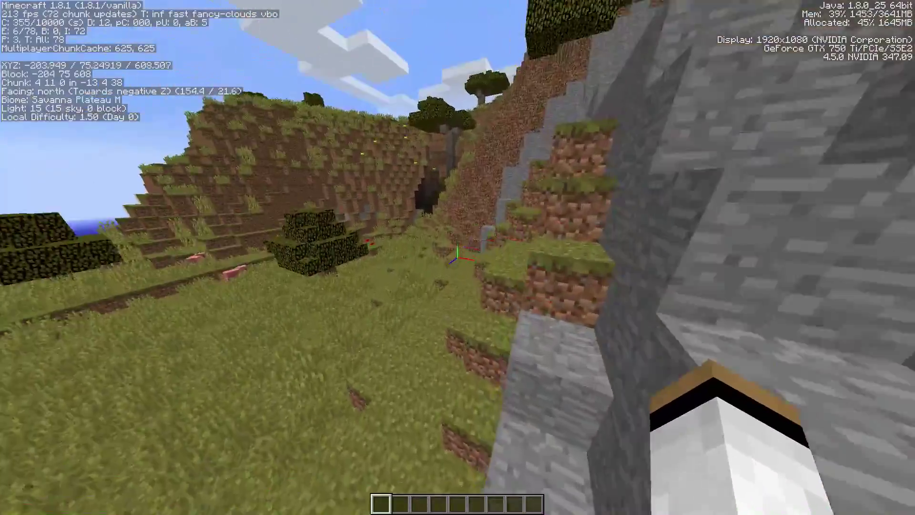
- Run along the savanna cliffs and across the grassland toward the desert edge, examining the frame rate without smooth lighting
key("w")
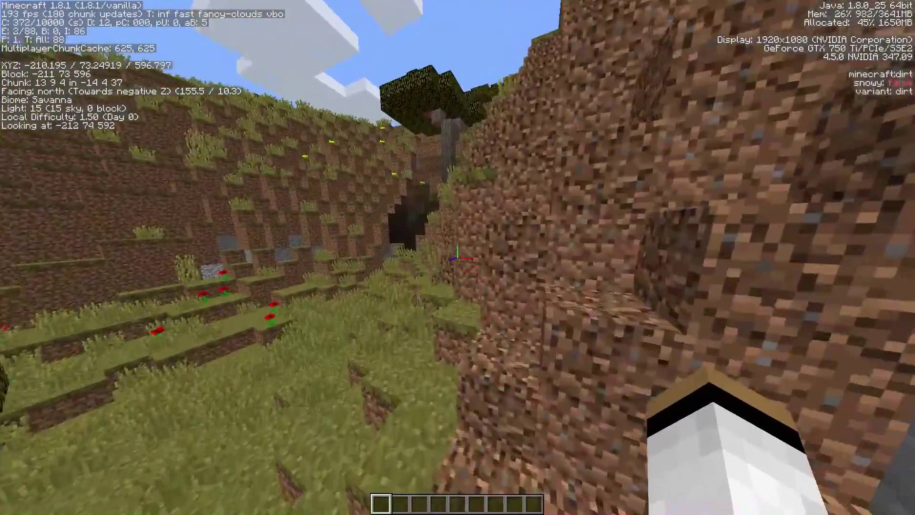
key("w")
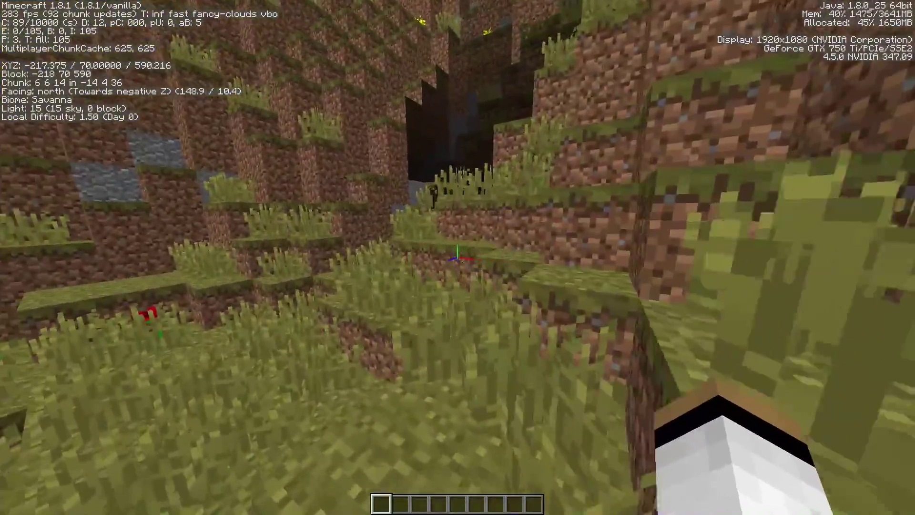
key("w")
key("space")
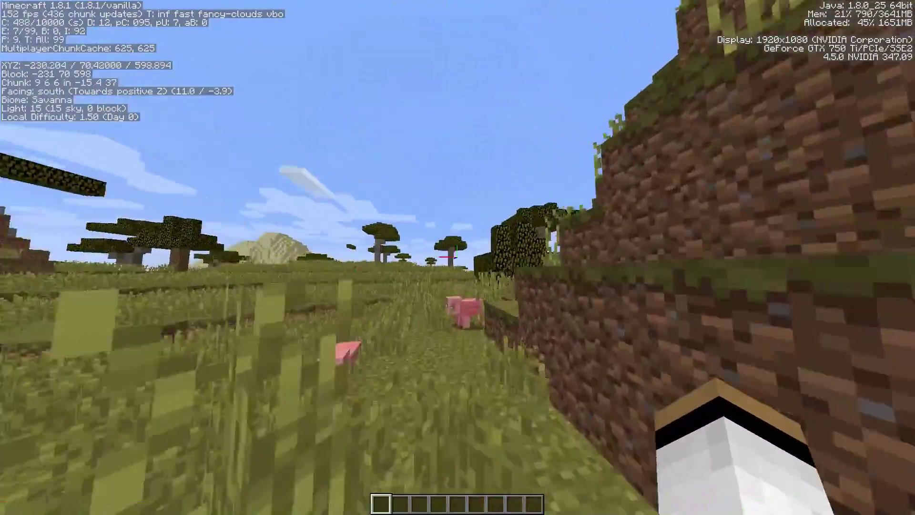
key("w")
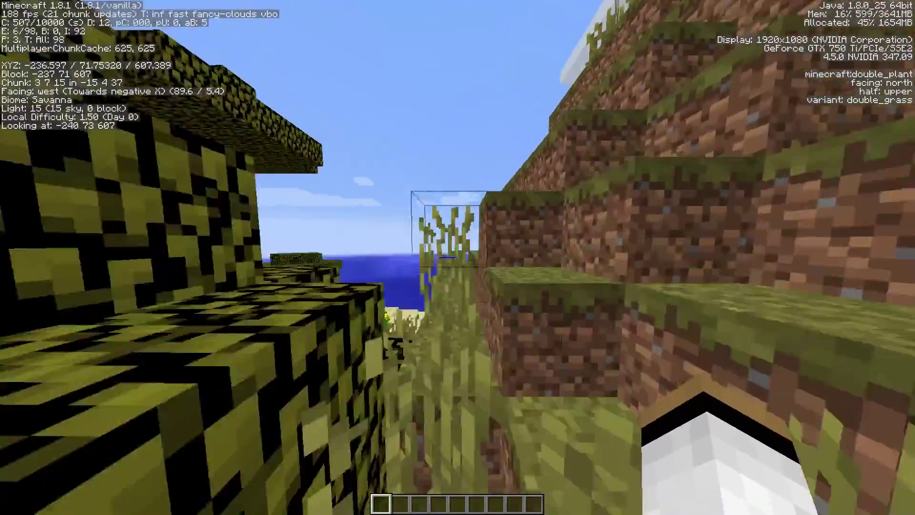
key("w")
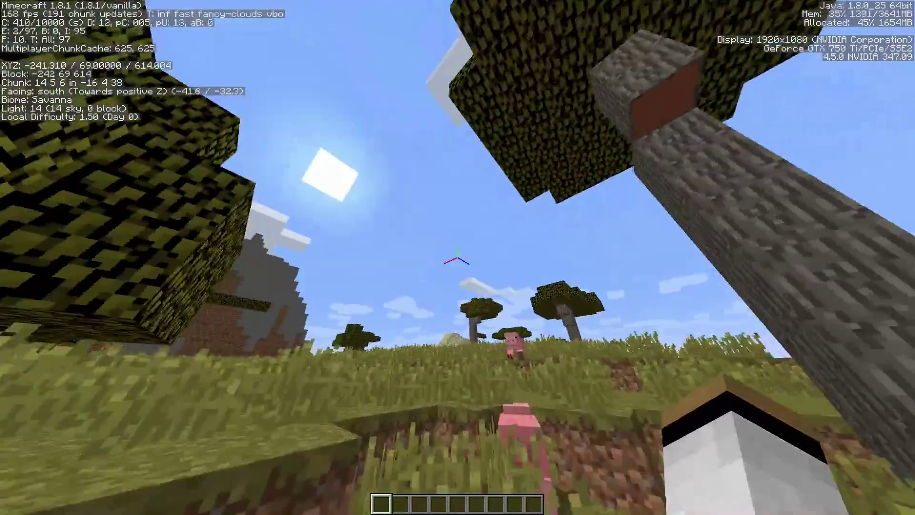
key("w")
key("w")
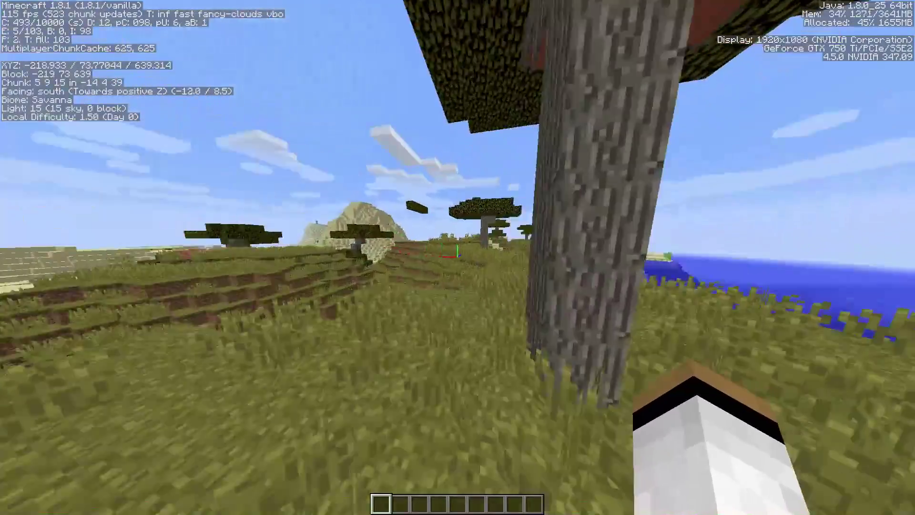
key("w")
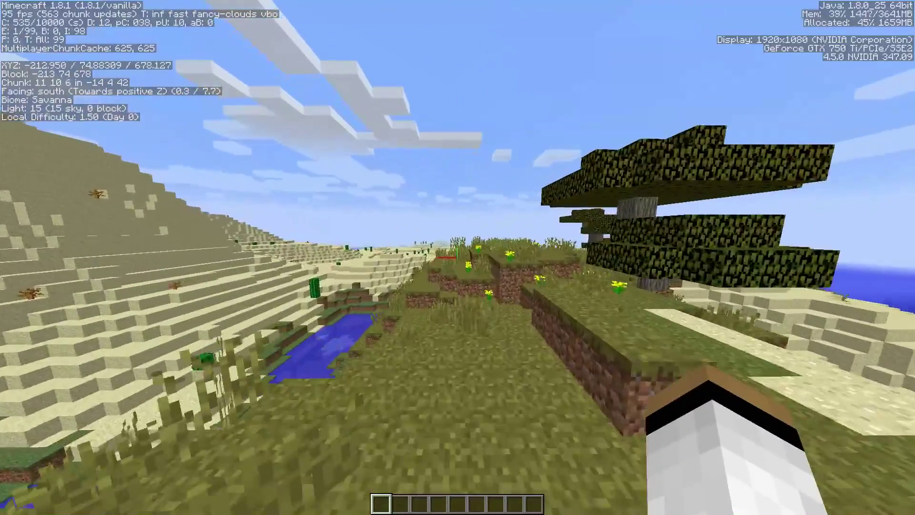
- Set the brightness to Moody and turn clouds off in the video settings, and return to the world
key("Escape")
left_click(407, 215)
left_click(380, 184)
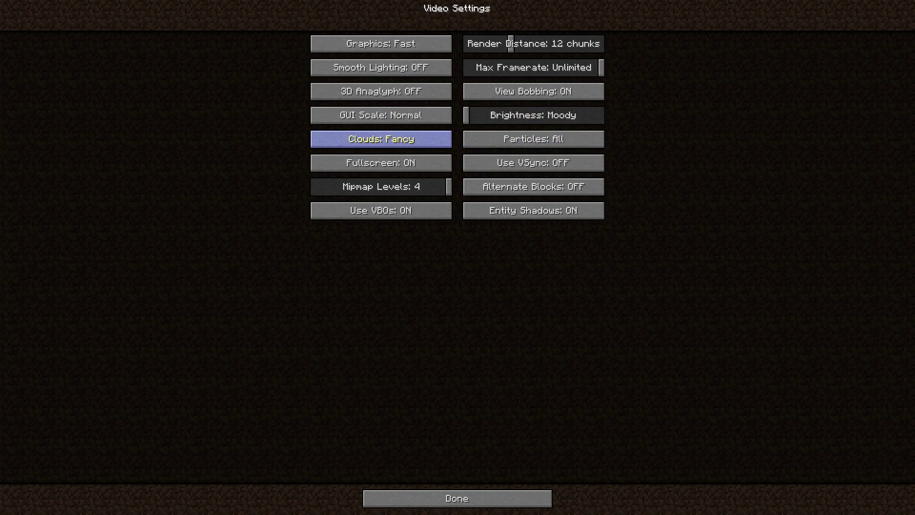
key("Escape")
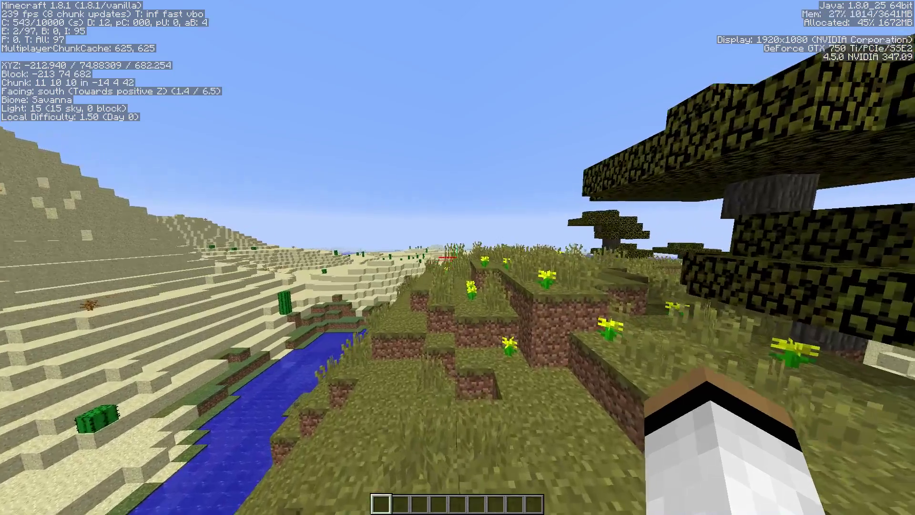
- Walk down the savanna hill past the river into the desert to examine the frame rate with clouds off
key("w")
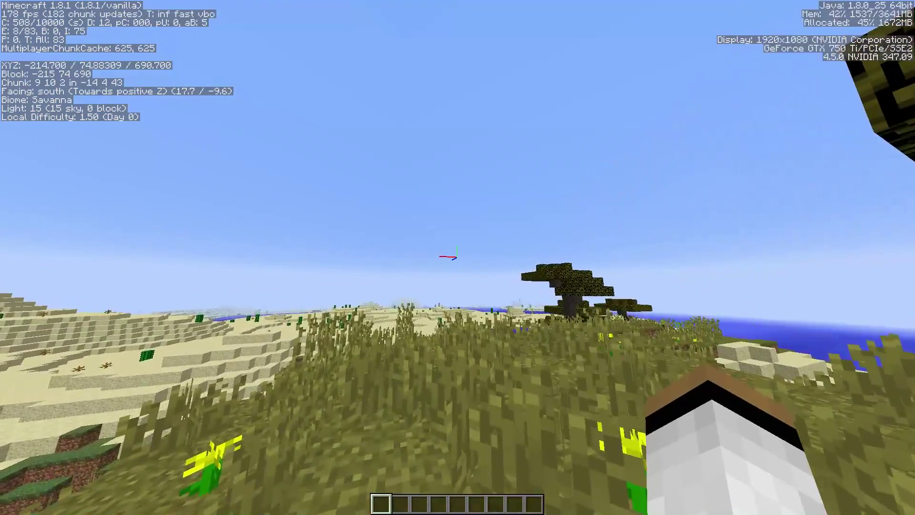
key("w")
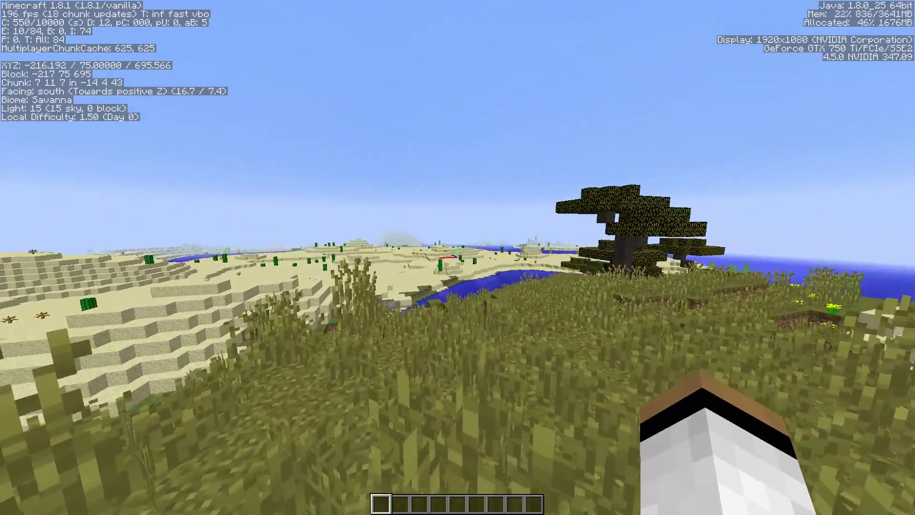
key("w")
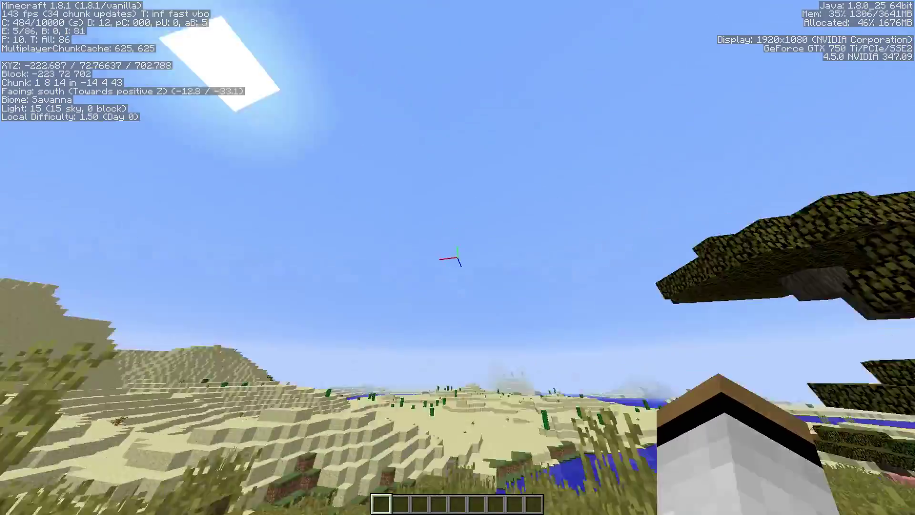
key("w")
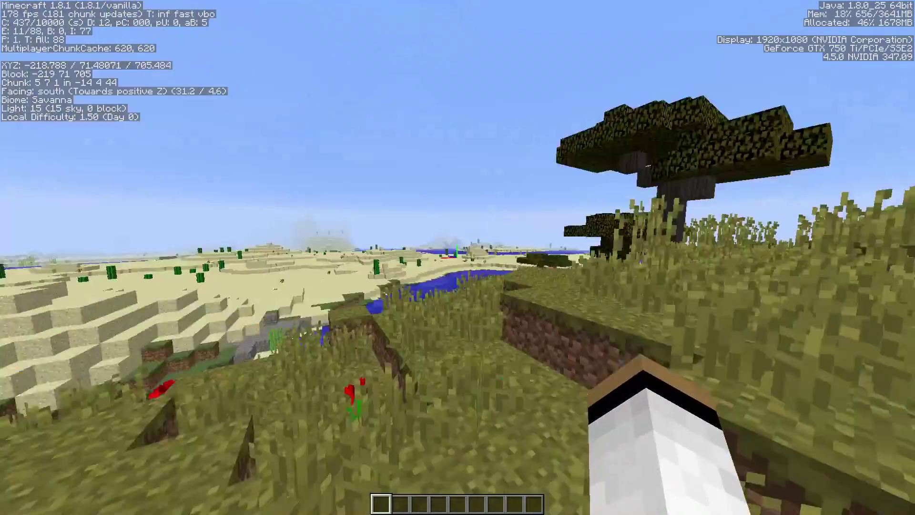
key("space")
key("w")
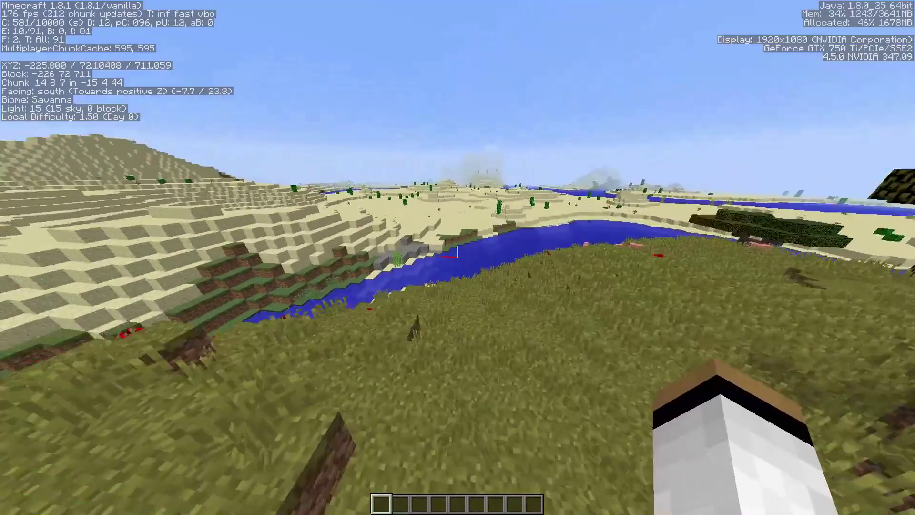
key("w")
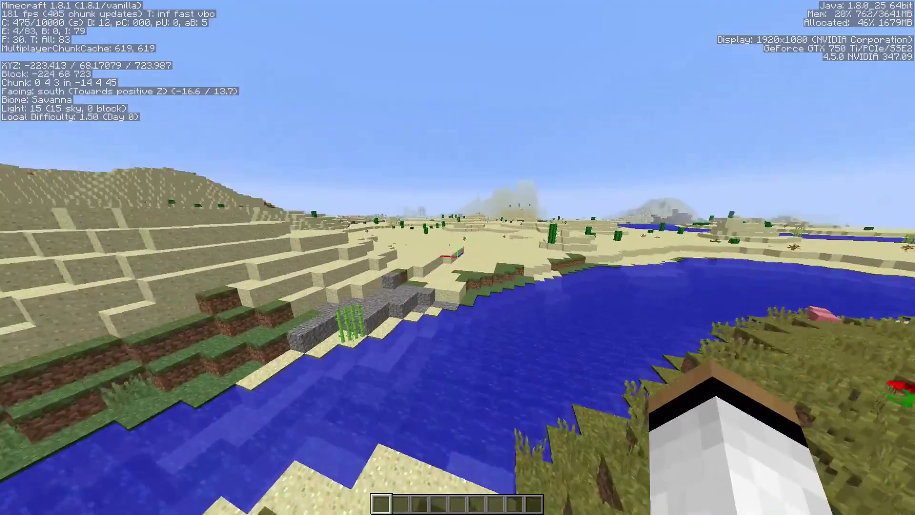
- Turn the mipmap levels off in the video settings and return to the world
key("Escape")
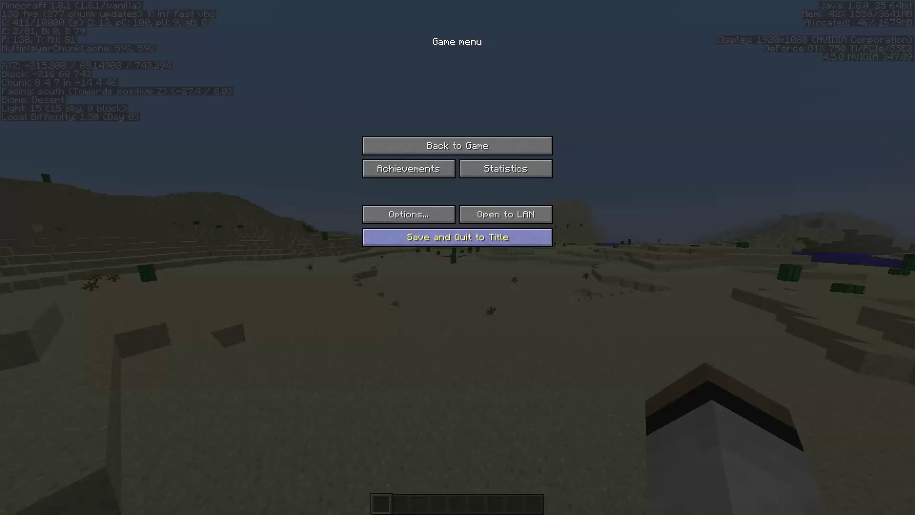
left_click(381, 213)
left_click(362, 180)
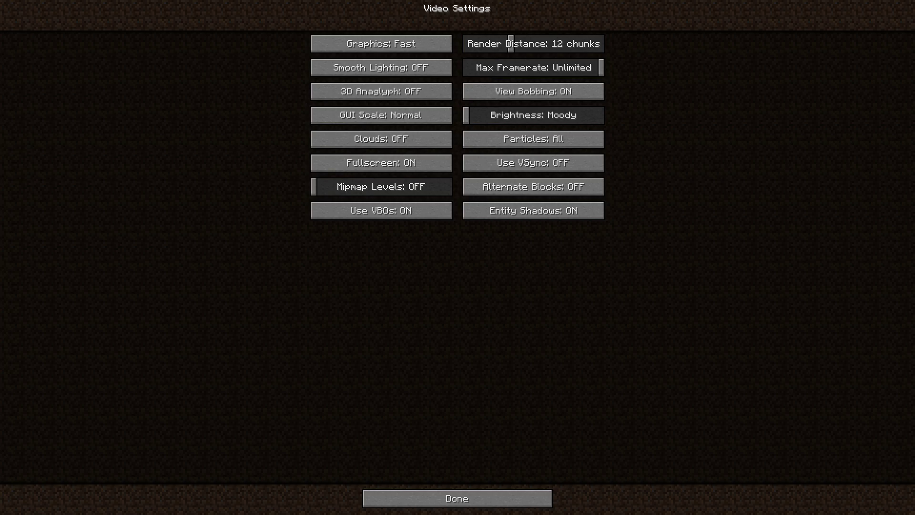
key("Escape")
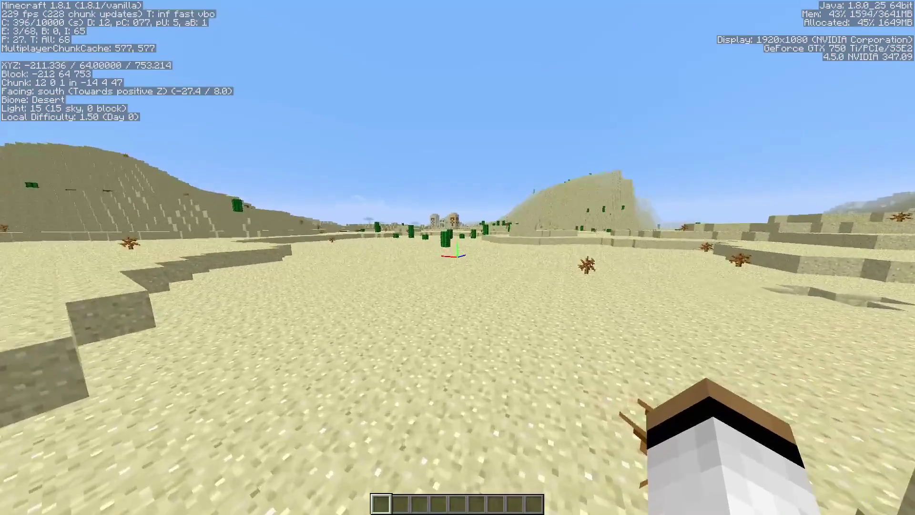
- Run across the desert toward the river and temple to examine the frame rate with mipmaps off
key("w")
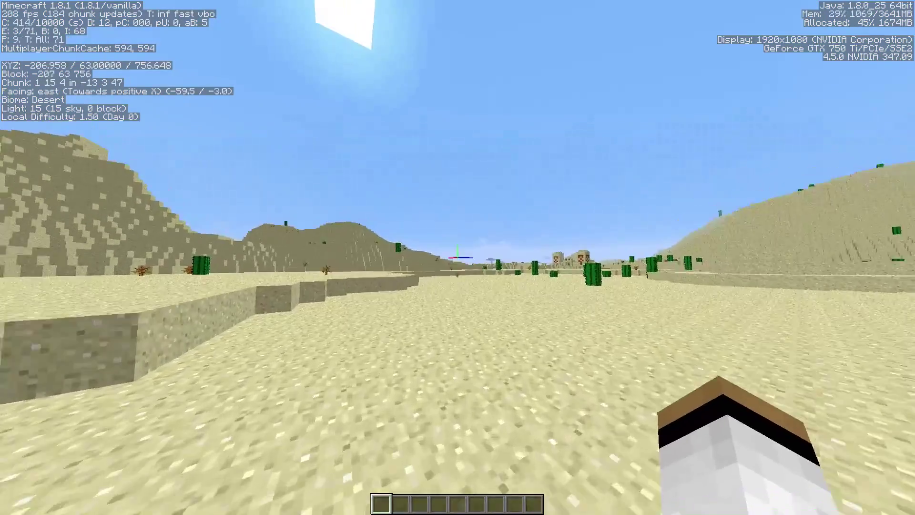
key("w")
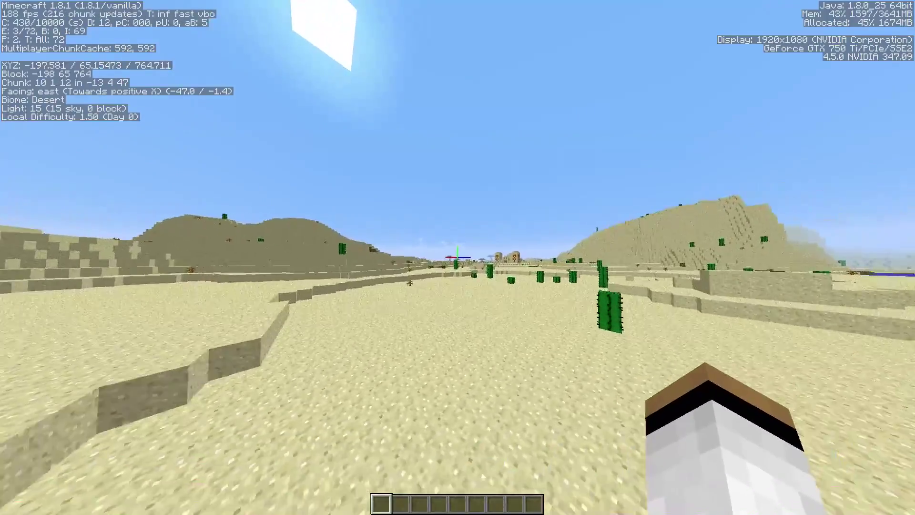
key("w")
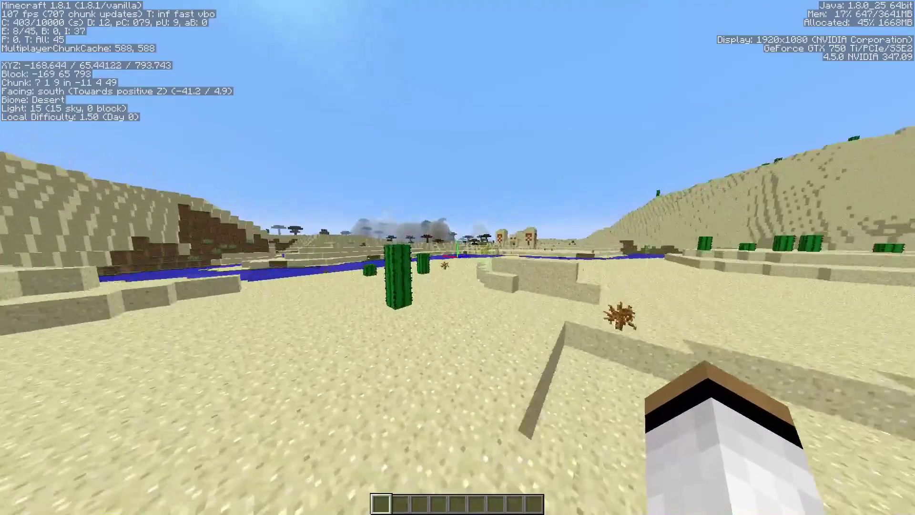
key("w")
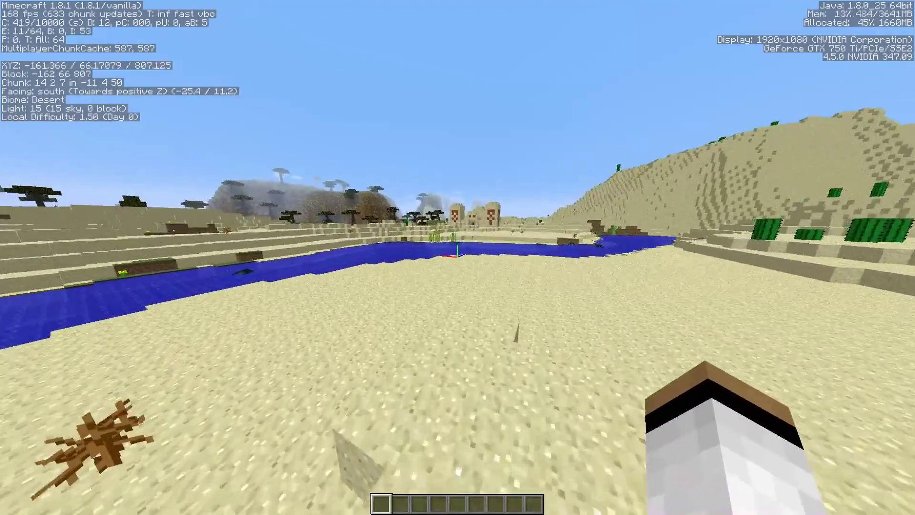
key("w")
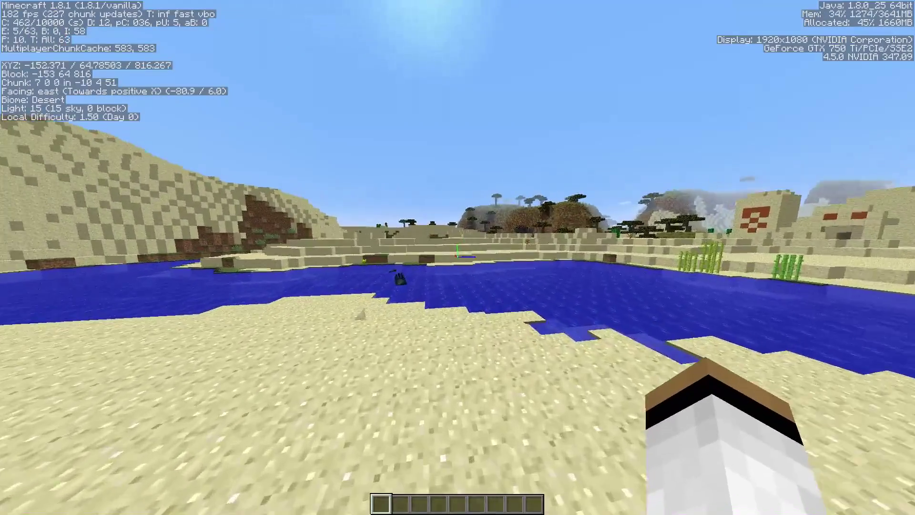
- Set the particles to Minimal in the video settings and return to the world
key("Escape")
left_click(408, 213)
left_click(355, 179)
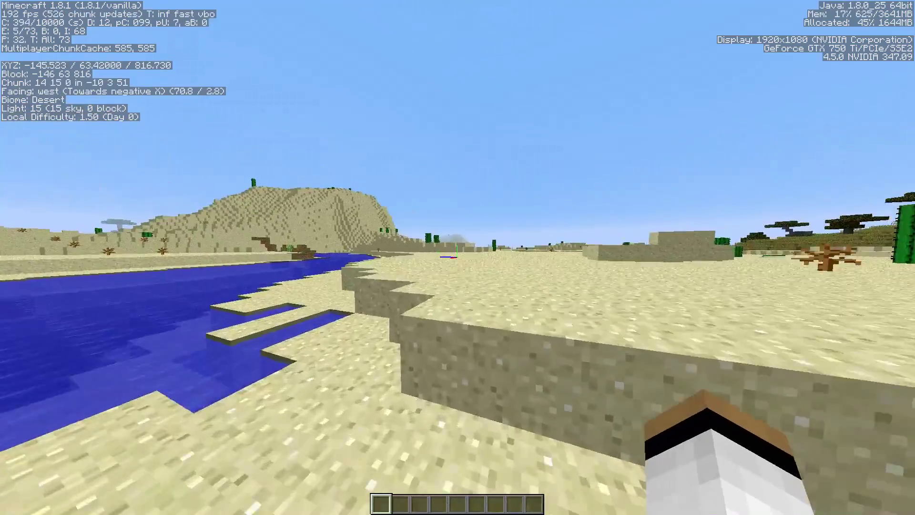
- Take TNT and levers from the Redstone inventory, place a TNT block and a lever on the desert sand, and ignite the TNT
key("e")
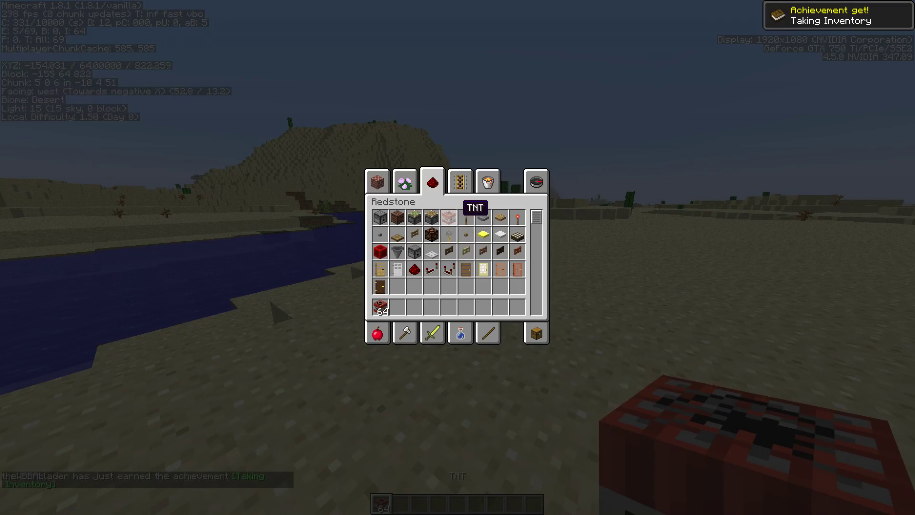
key("2")
key("e")
right_click(457, 257)
key("2")
right_click(458, 257)
right_click(457, 257)
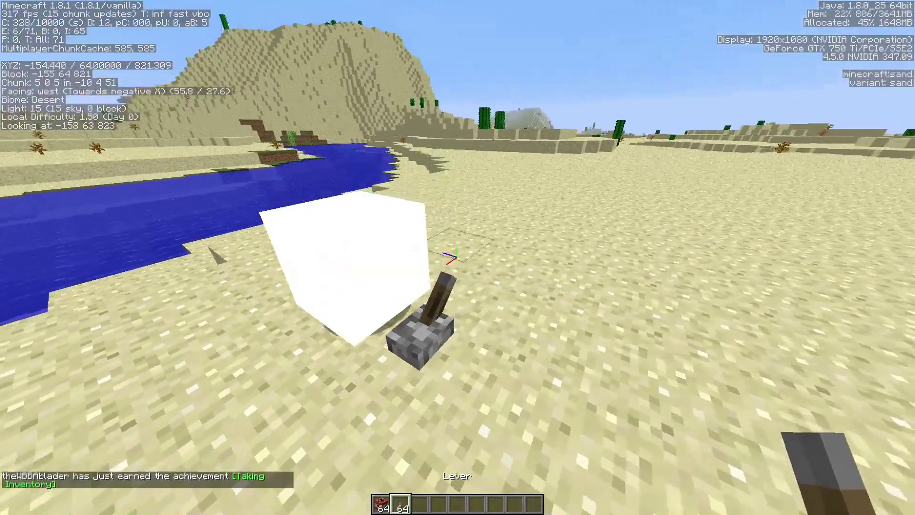
- Place the two collected sand blocks at the blast crater and clear all items from the hotbar
key("3")
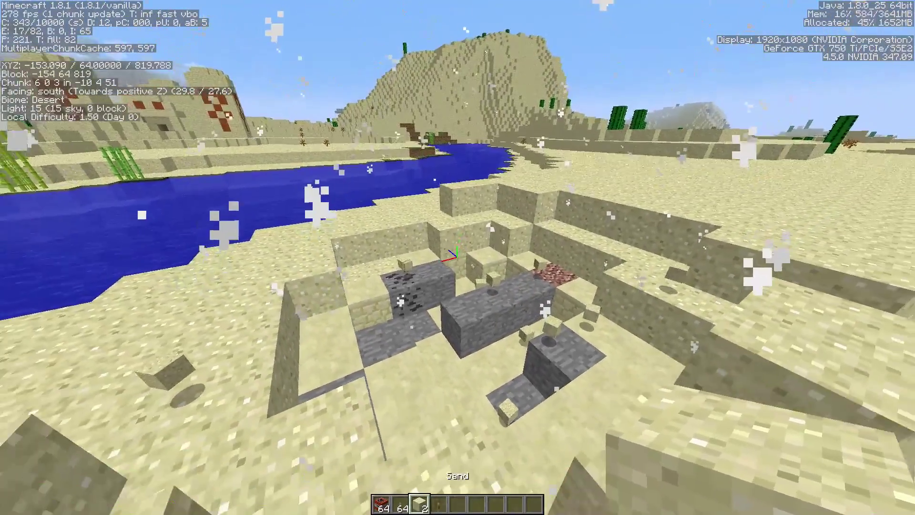
right_click(457, 258)
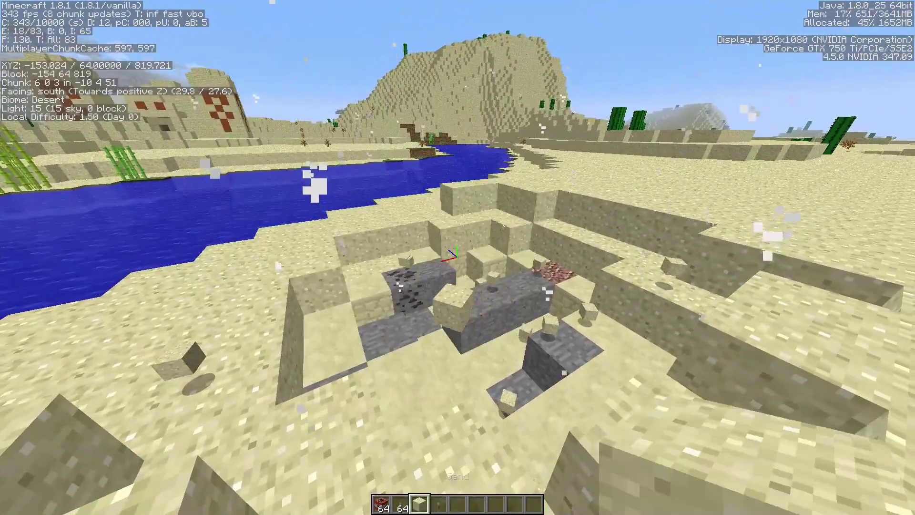
right_click(457, 257)
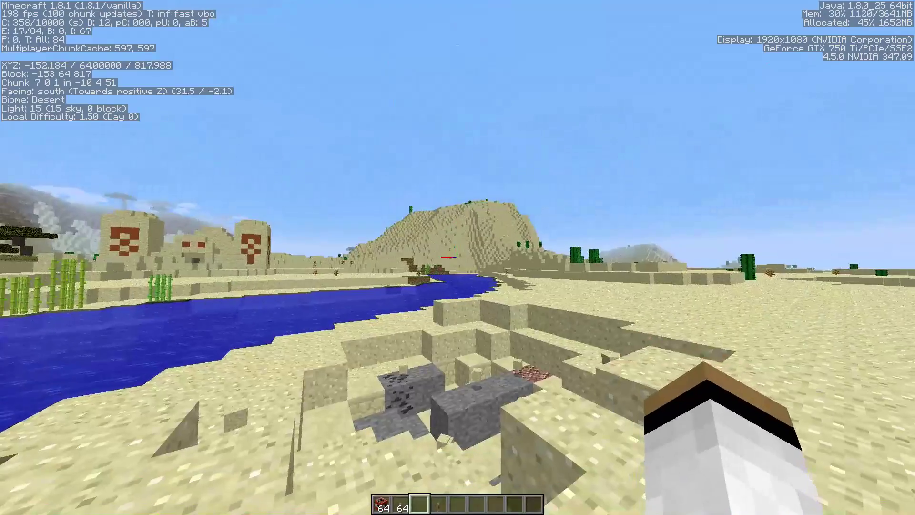
scroll(457, 258, "up", 1)
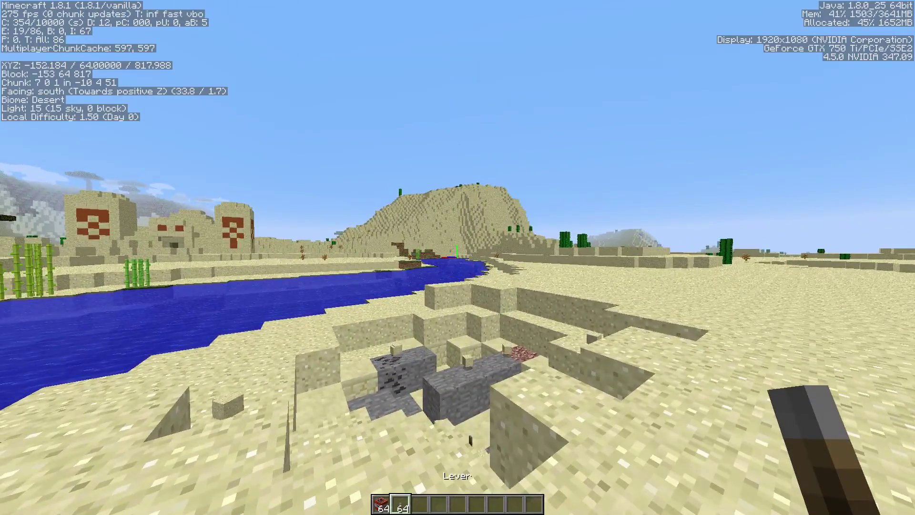
key("e")
key("e")
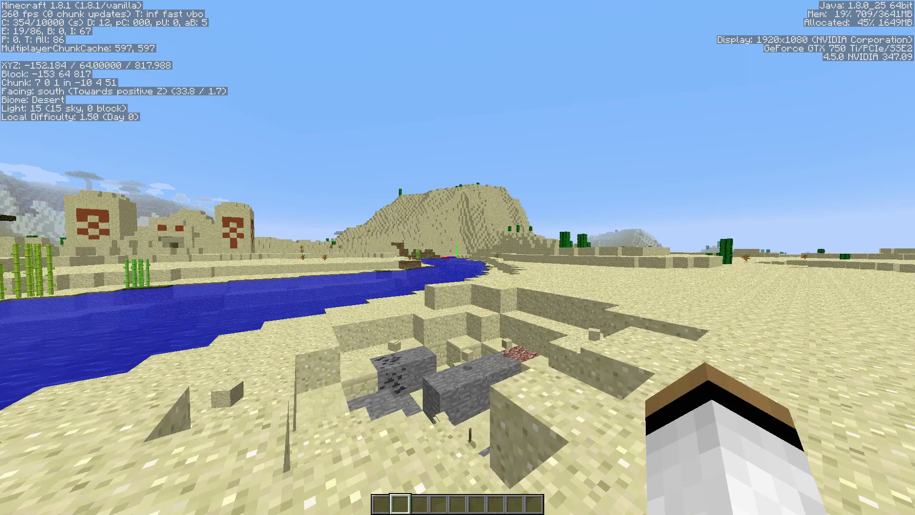
- Turn off Use VBOs in the video settings and return to the world
key("w")
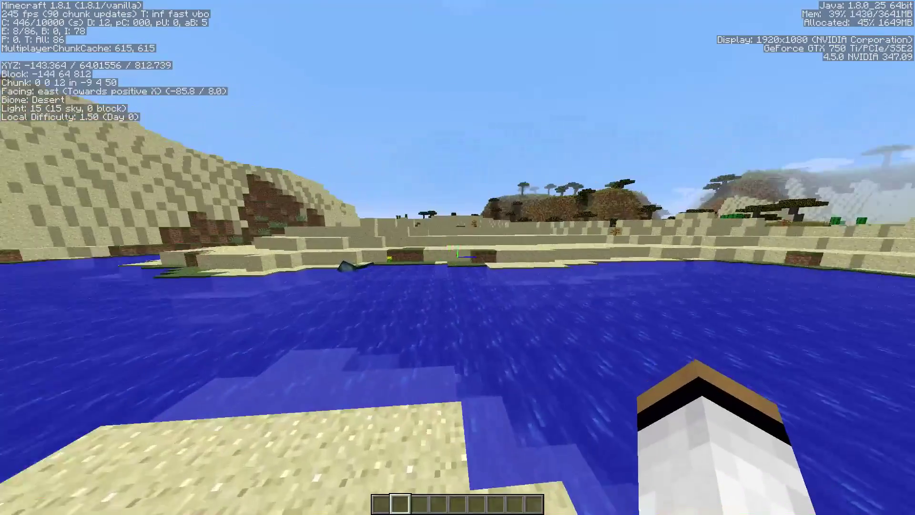
key("Escape")
left_click(408, 214)
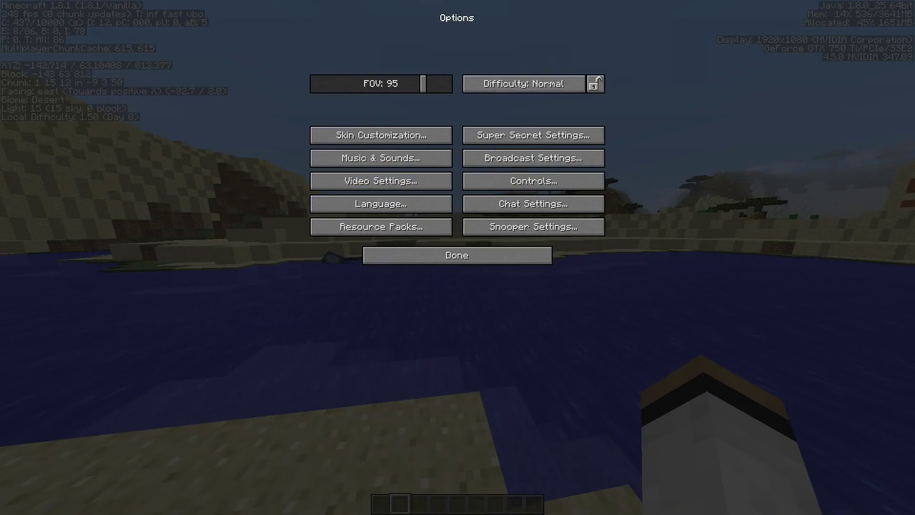
left_click(381, 181)
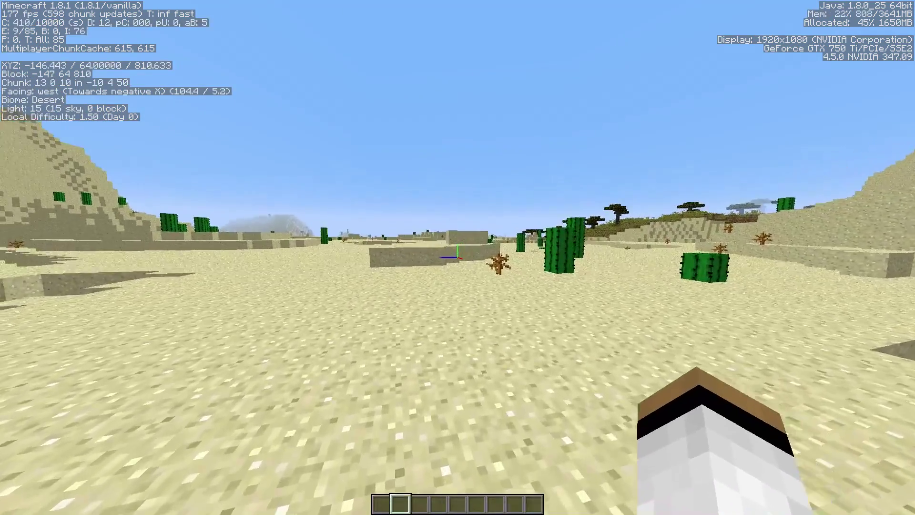
- Run through the desert along the river and around to the temple to examine the frame rate with VBOs off
key("w")
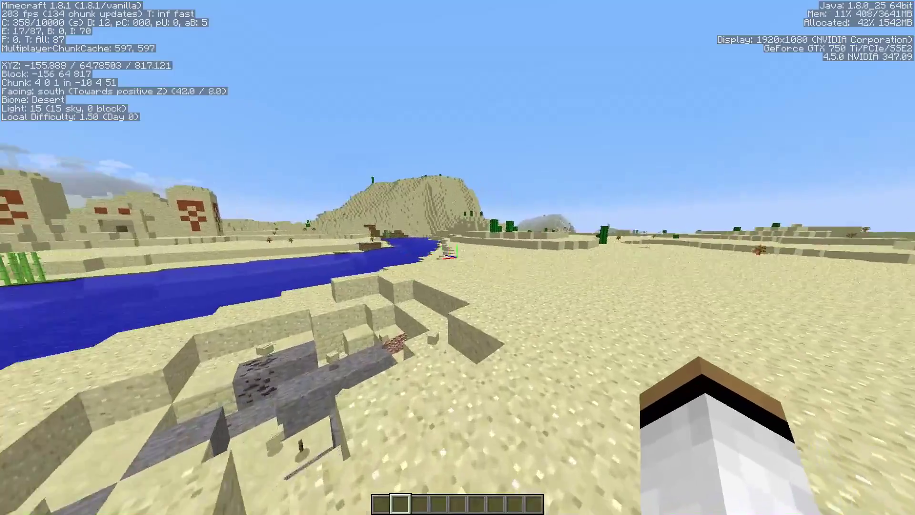
key("w")
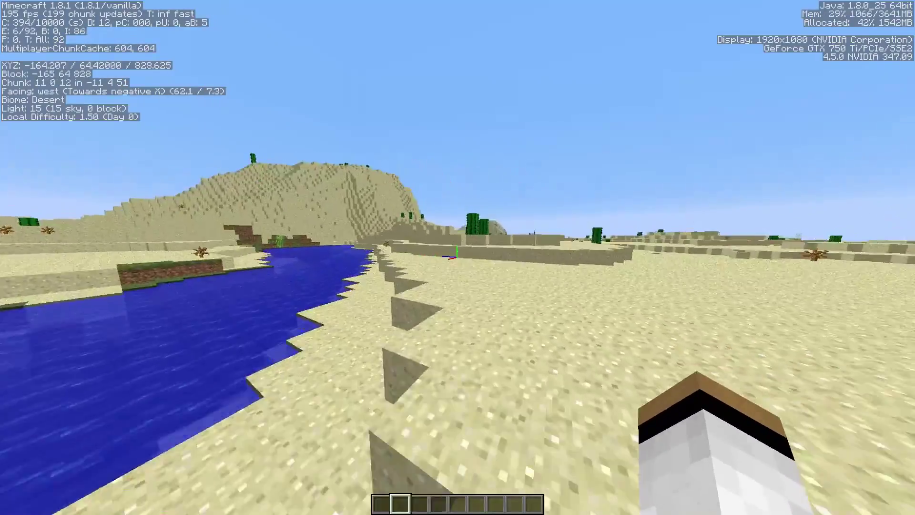
key("w")
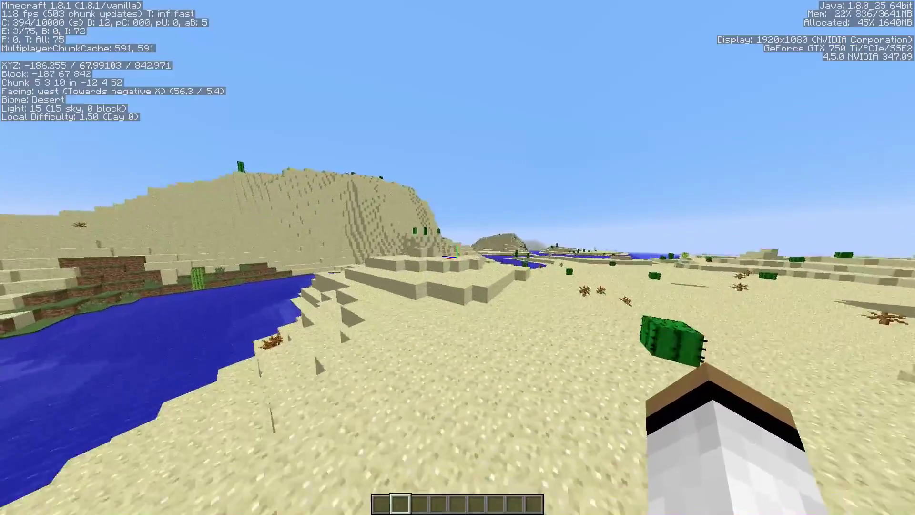
key("w")
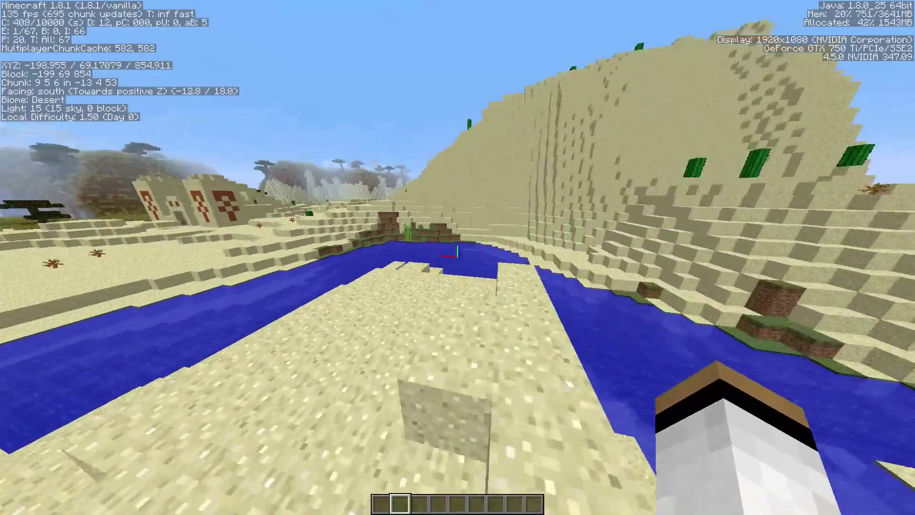
key("w")
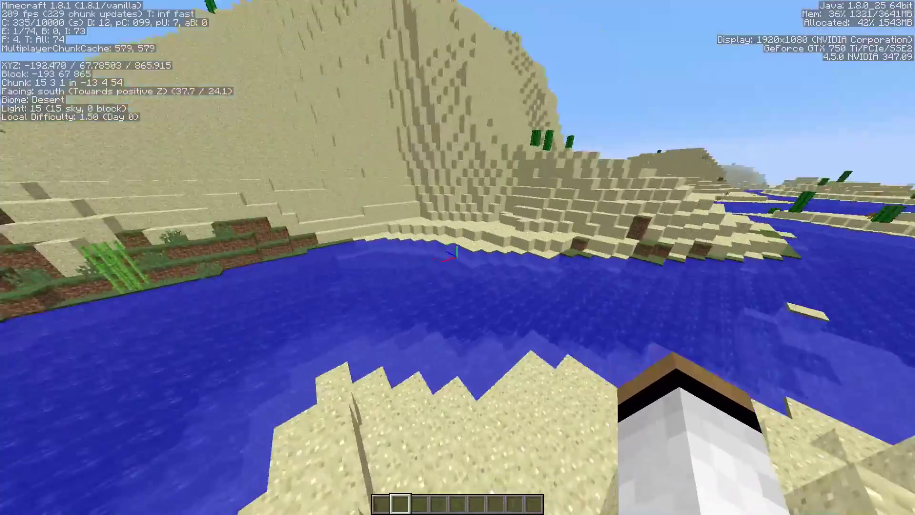
key("w")
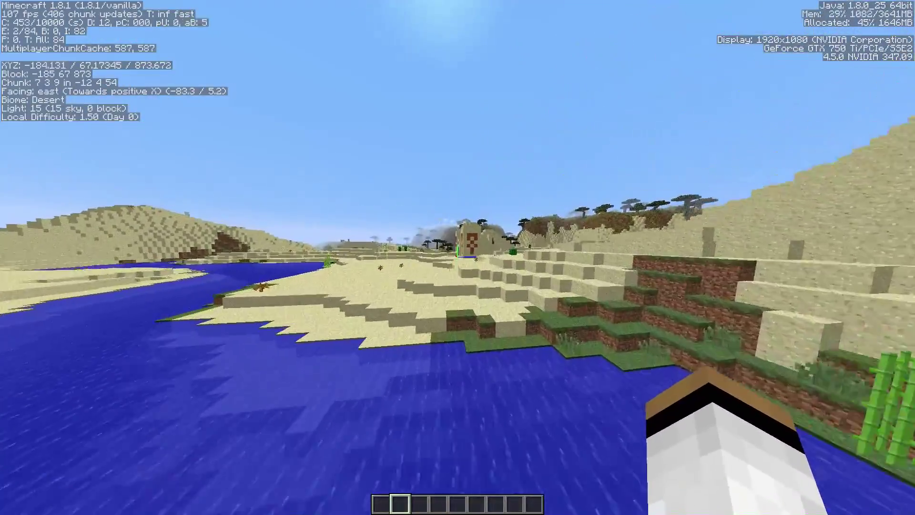
key("w")
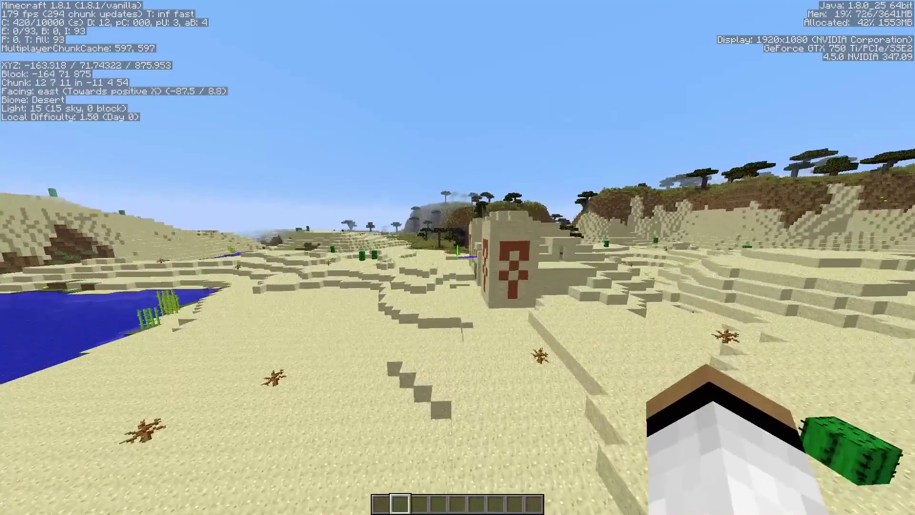
key("w")
- Turn off Alternate Blocks in the video settings and return to the world
key("Escape")
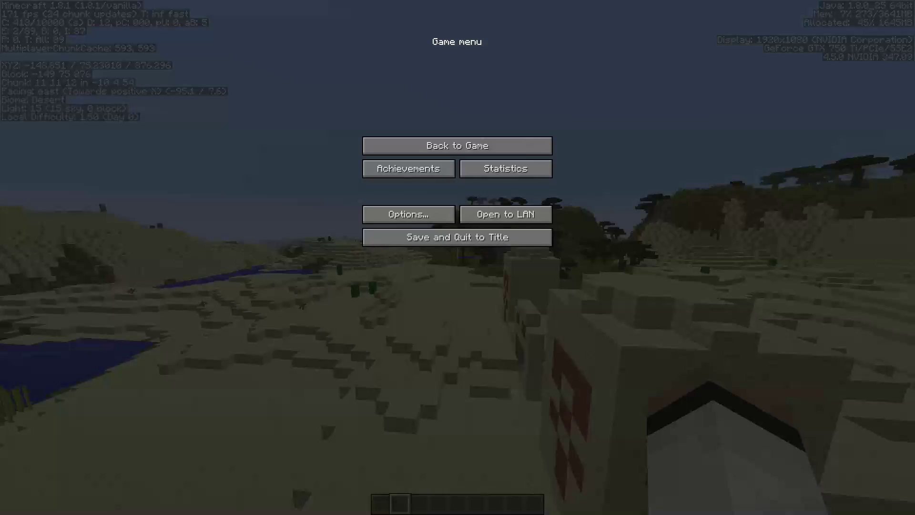
left_click(409, 214)
left_click(381, 180)
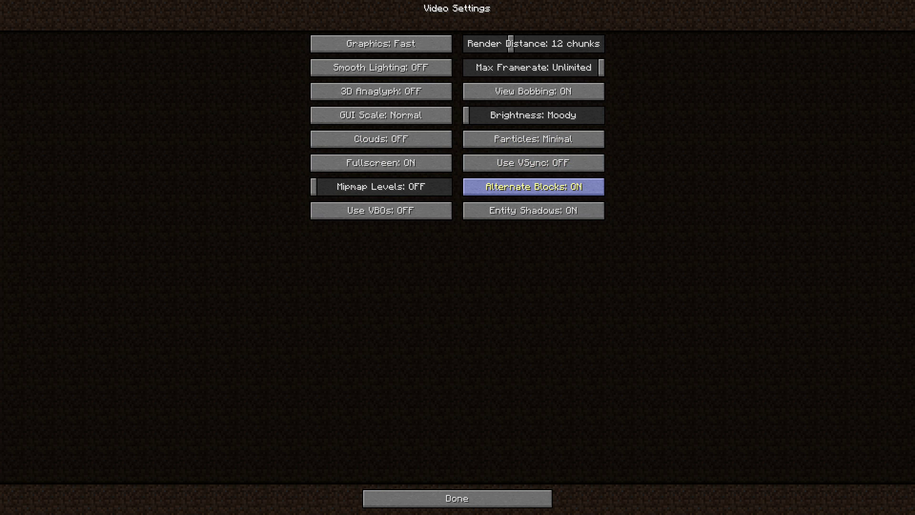
key("Escape")
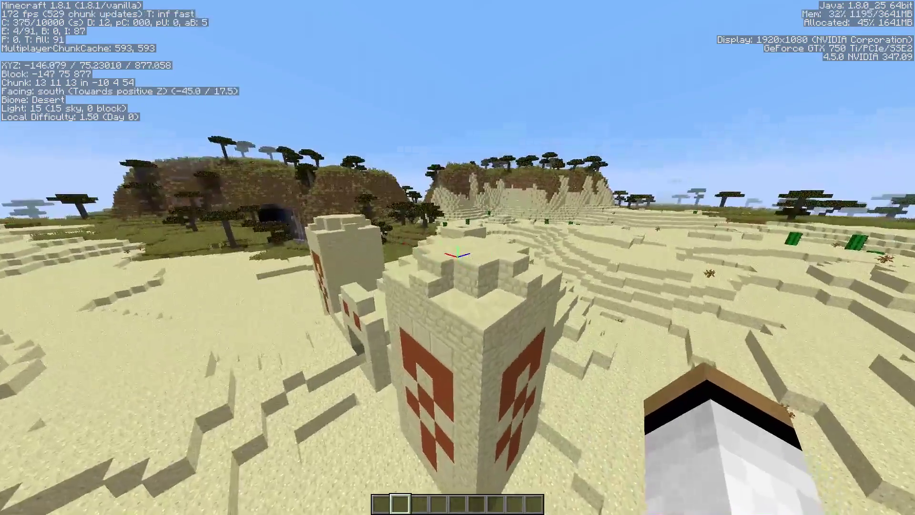
- Run over the desert temple and along the savanna edge to examine the frame rate with Alternate Blocks off
key("w")
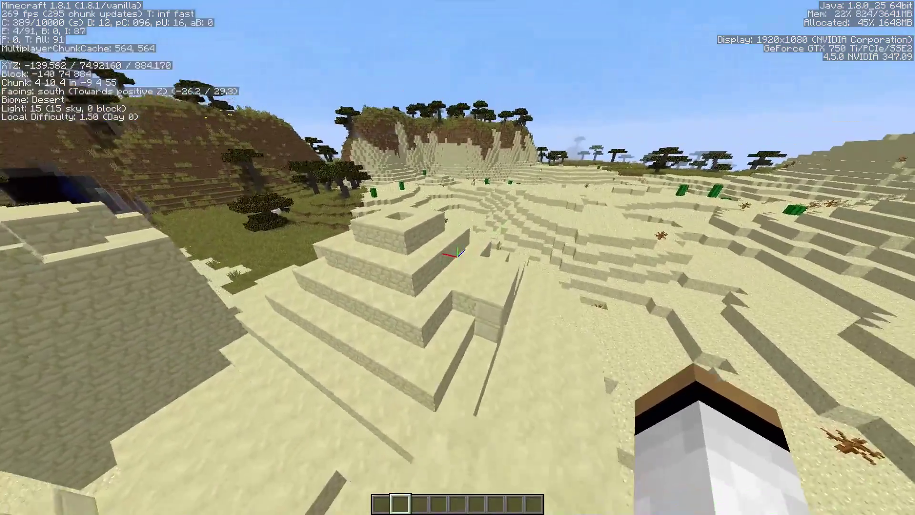
key("w")
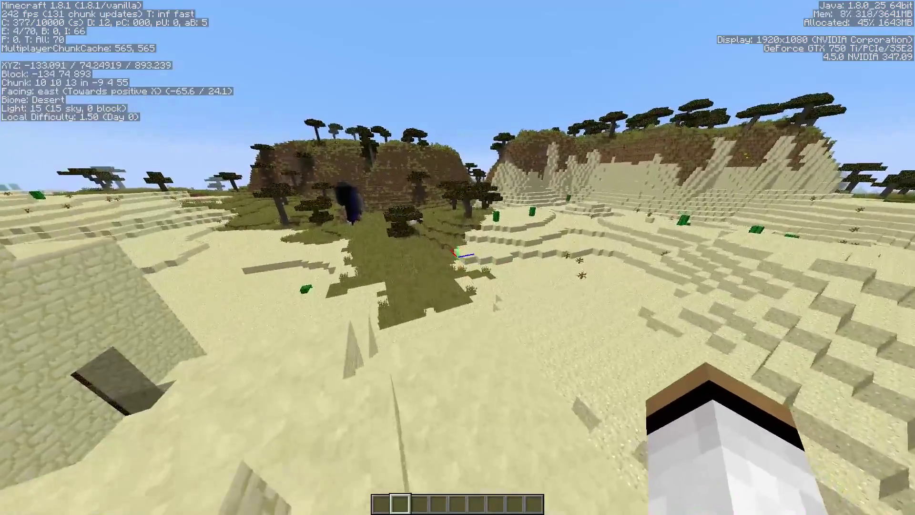
key("w")
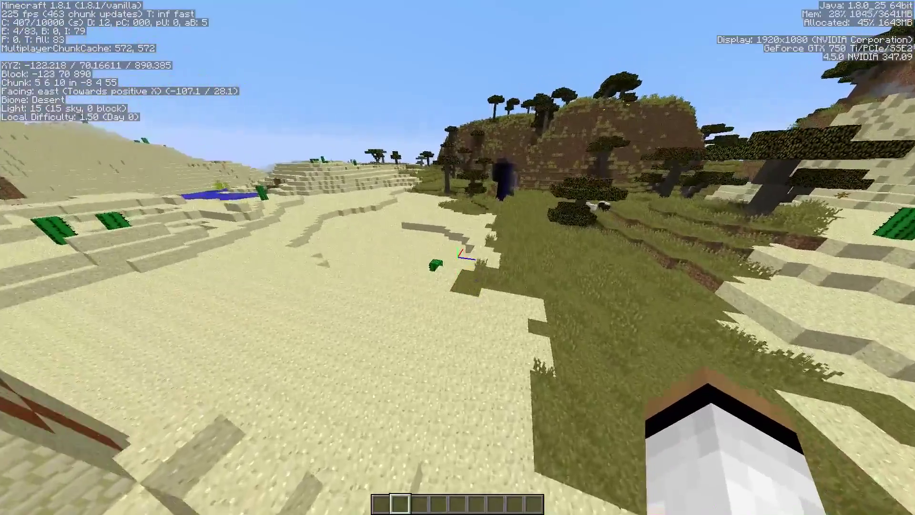
key("w")
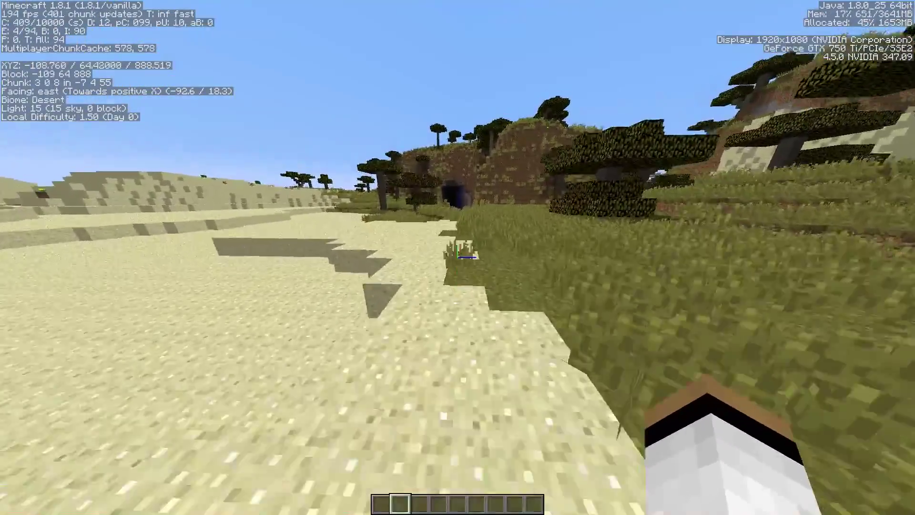
key("w")
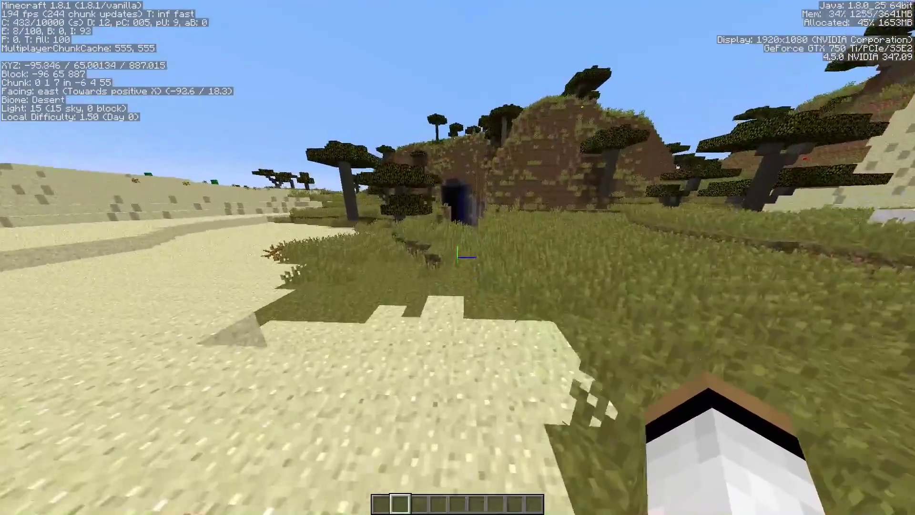
key("w")
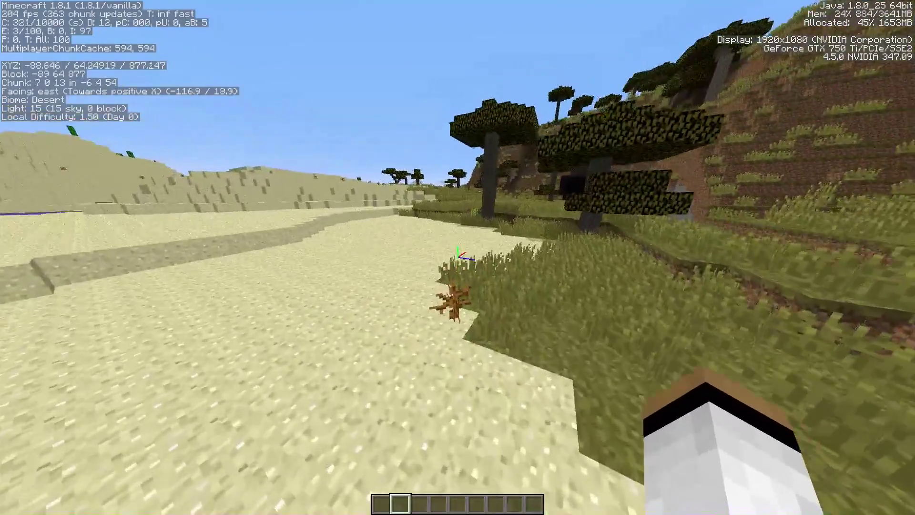
key("w")
- Turn off Entity Shadows in the video settings and return to the world
key("Escape")
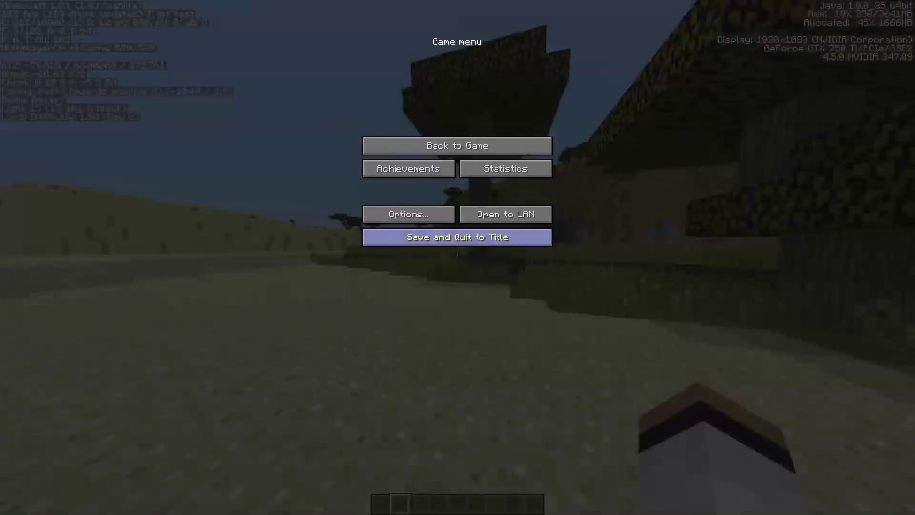
left_click(381, 184)
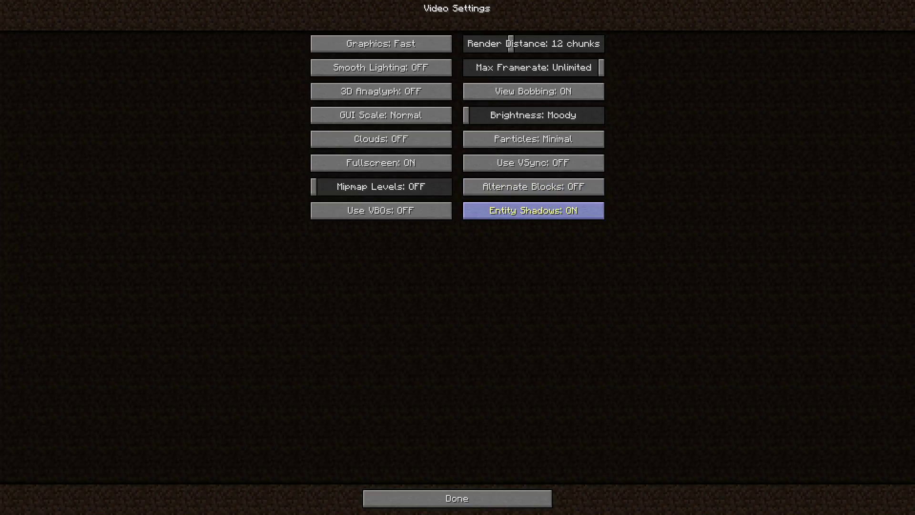
key("Escape")
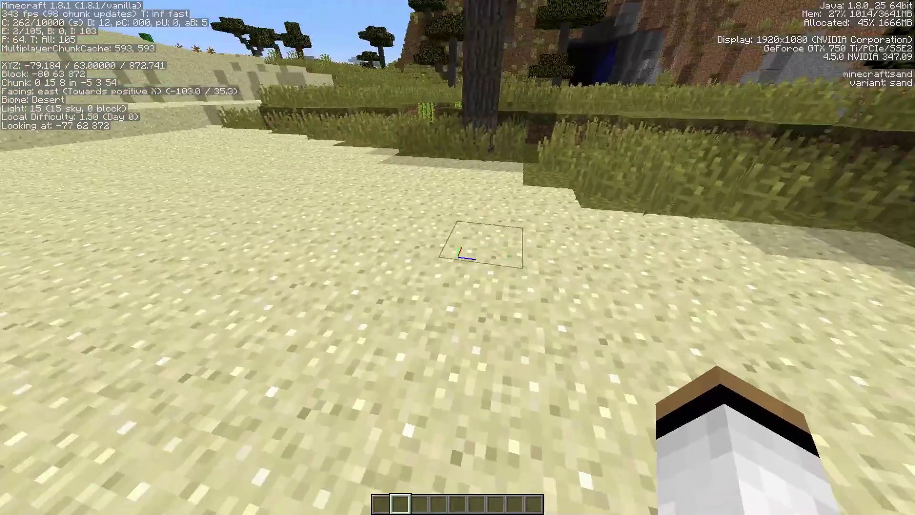
- Take the Spawn Cow egg from the Miscellaneous inventory and spawn a cow on the sand
key("e")
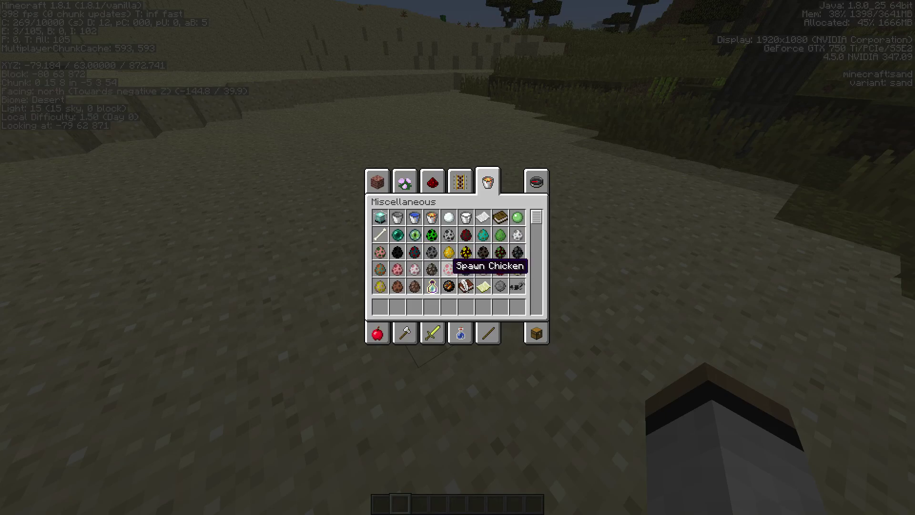
key("e")
key("1")
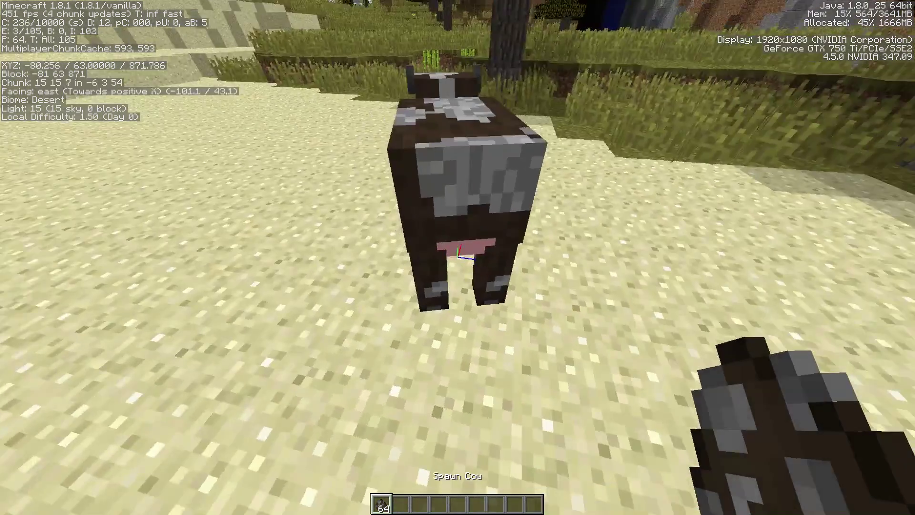
- Turn Entity Shadows back on in the video settings and return to the cow to compare its shadow
key("Escape")
left_click(409, 213)
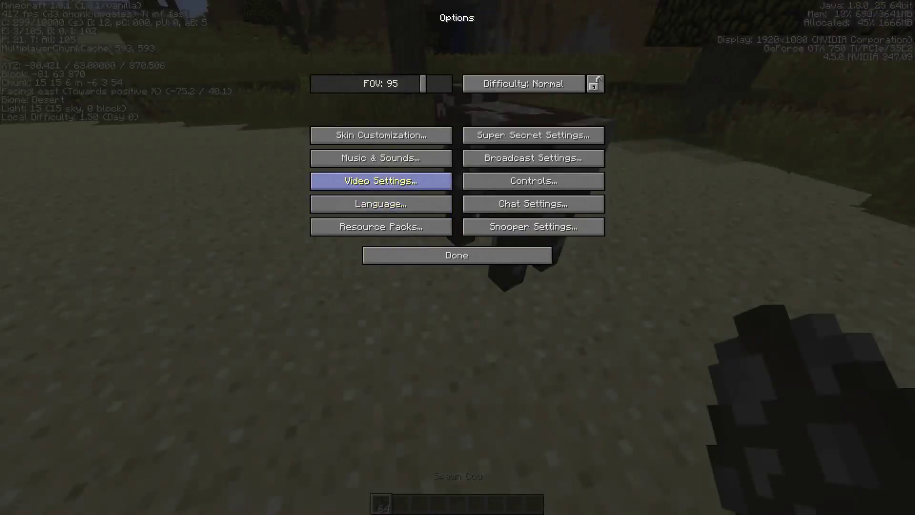
left_click(370, 180)
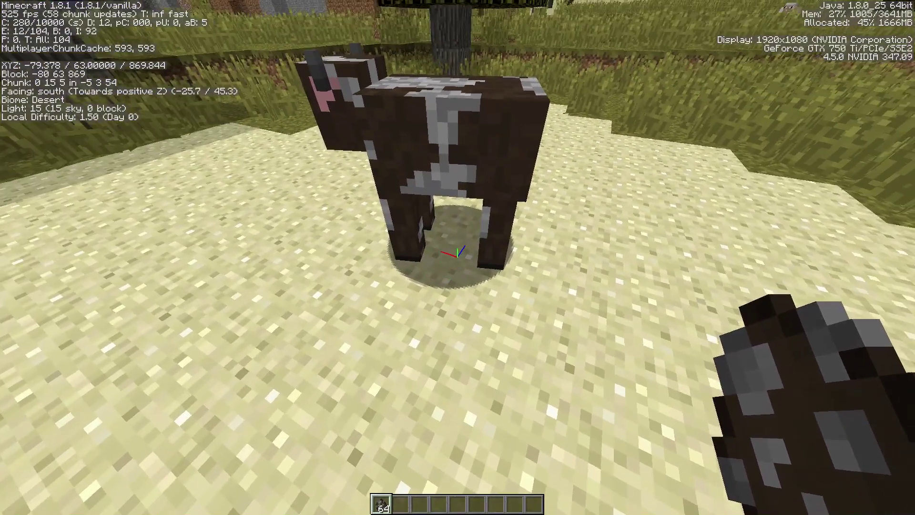
- Turn Entity Shadows off in the video settings and return to the world
key("Escape")
left_click(408, 214)
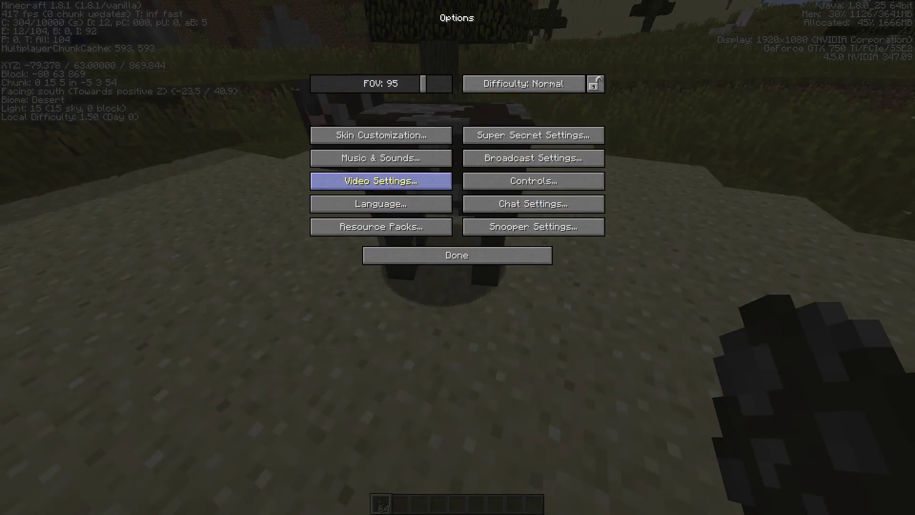
left_click(361, 180)
key("Escape")
- Take a Diamond Sword from the Combat inventory and kill the cow on the sand with it
key("e")
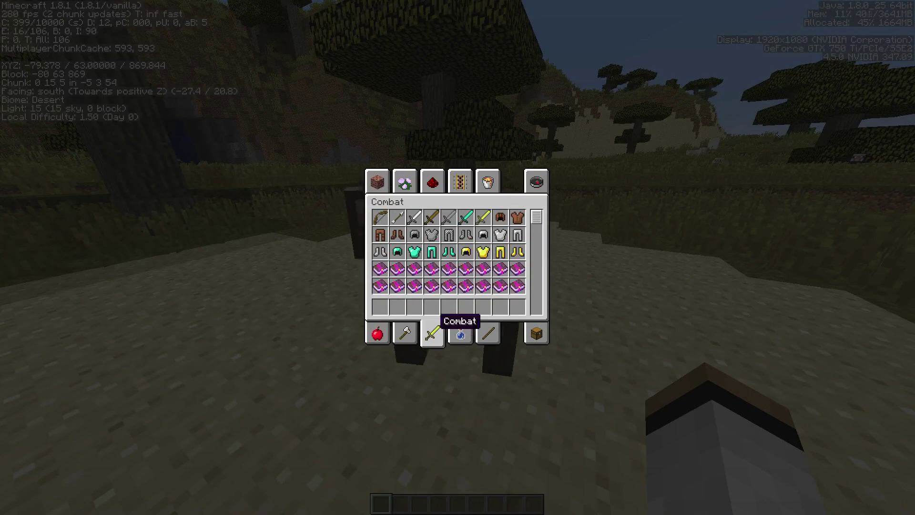
key("1")
key("e")
left_click(458, 257)
left_click(457, 257)
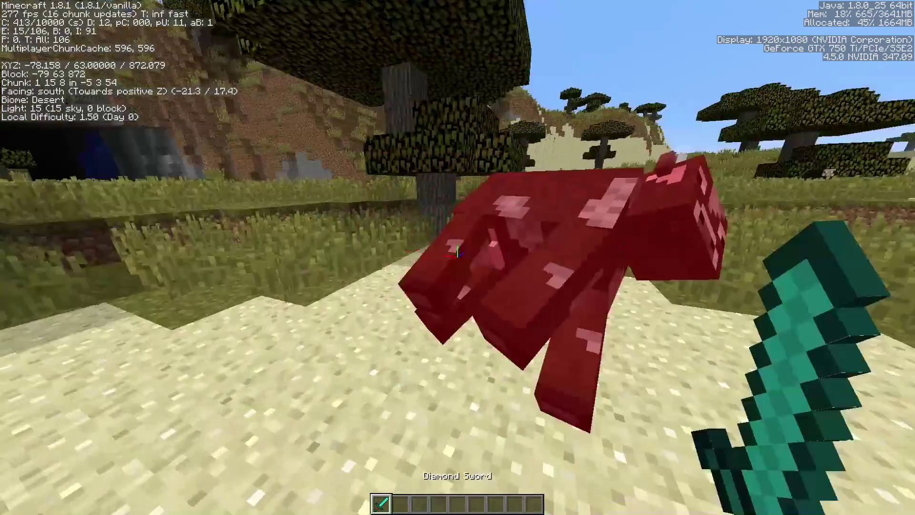
- Remove the Diamond Sword from the hotbar and close the inventory
key("e")
left_click(380, 305)
key("e")
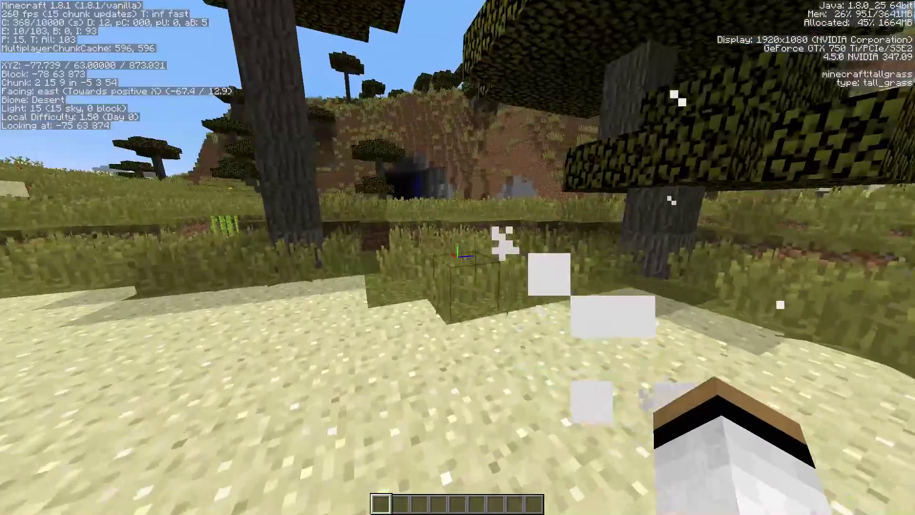
- Fly up high above the savanna to examine the distant terrain and frame rate at the 12-chunk render distance
key("w")
key("space")
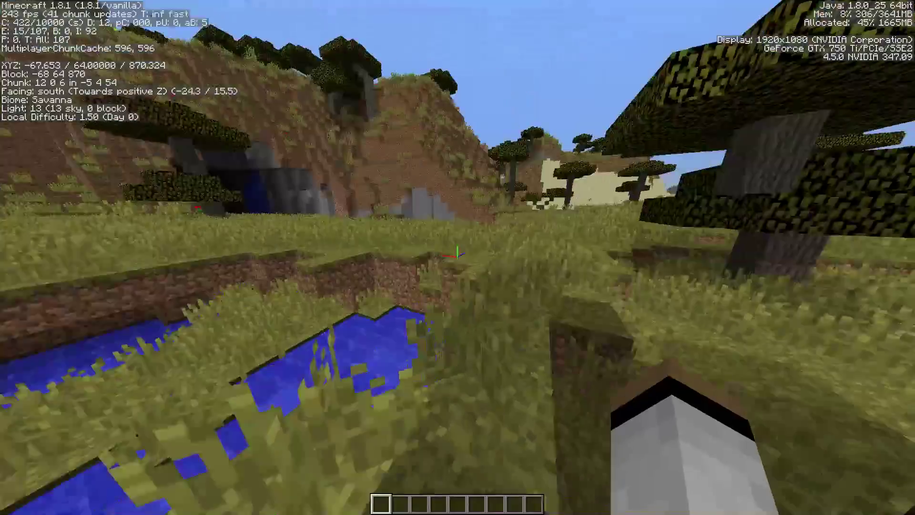
key("space")
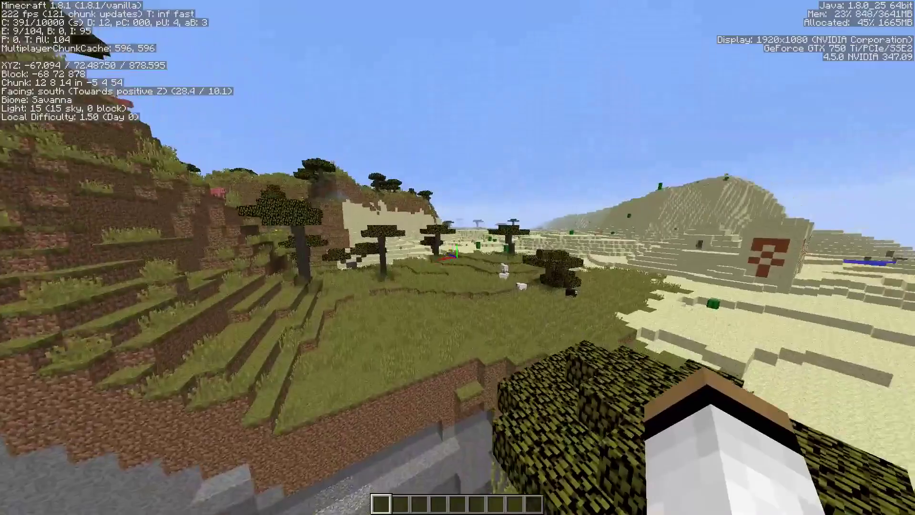
key("space")
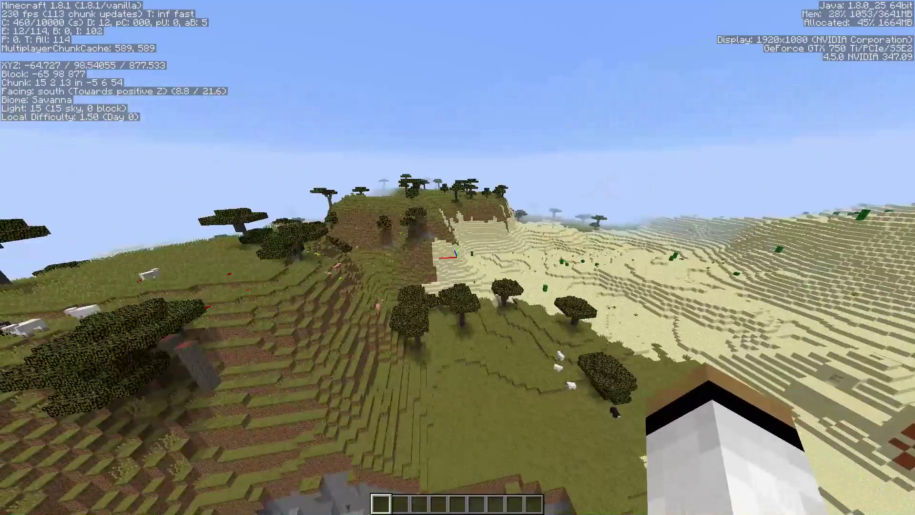
key("Escape")
left_click(409, 210)
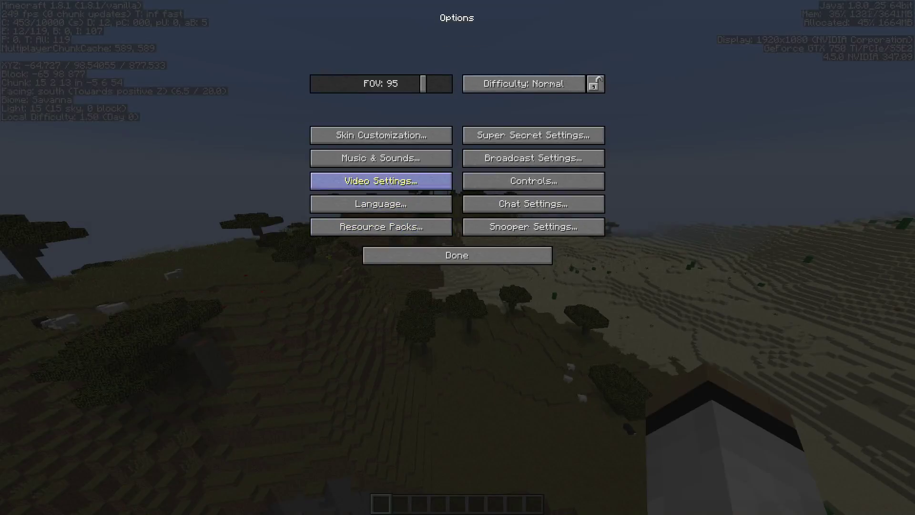
key("Escape")
- Set the Render Distance to 2 chunks in the video settings and return to the world above the savanna
key("w")
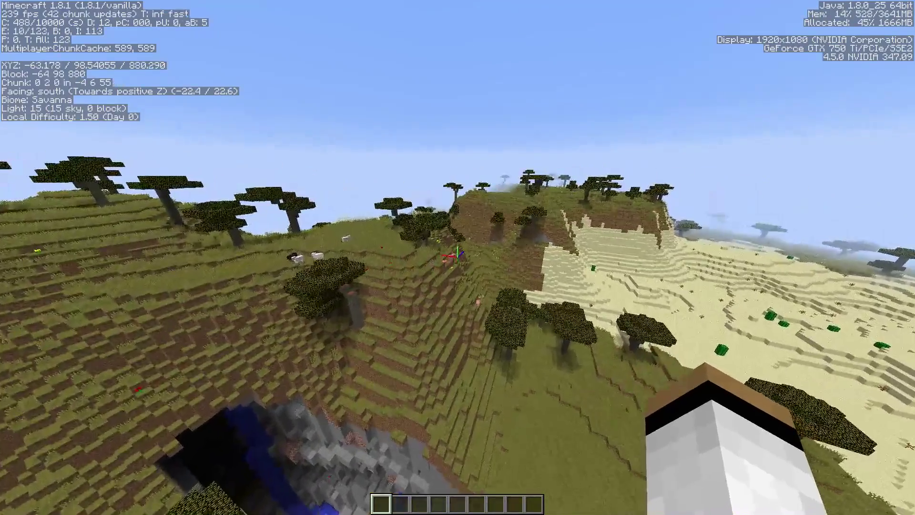
key("w")
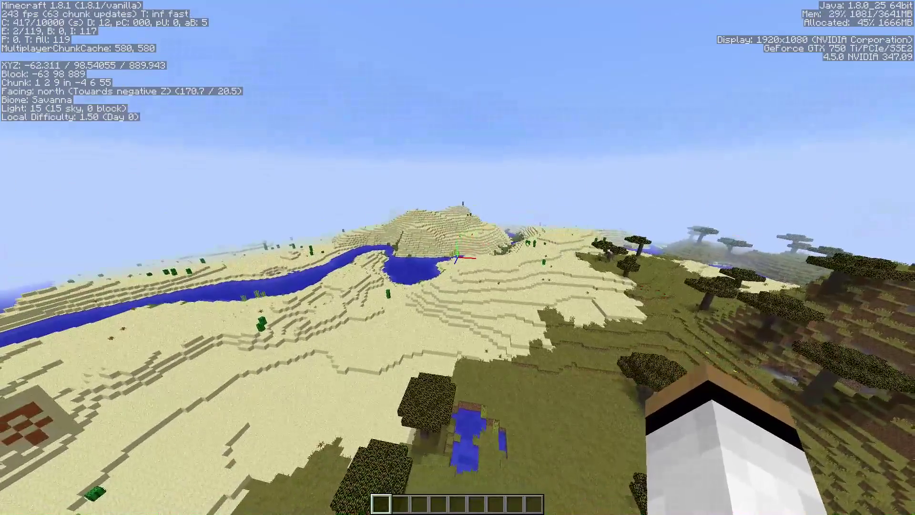
key("Escape")
left_click(408, 214)
left_click(381, 180)
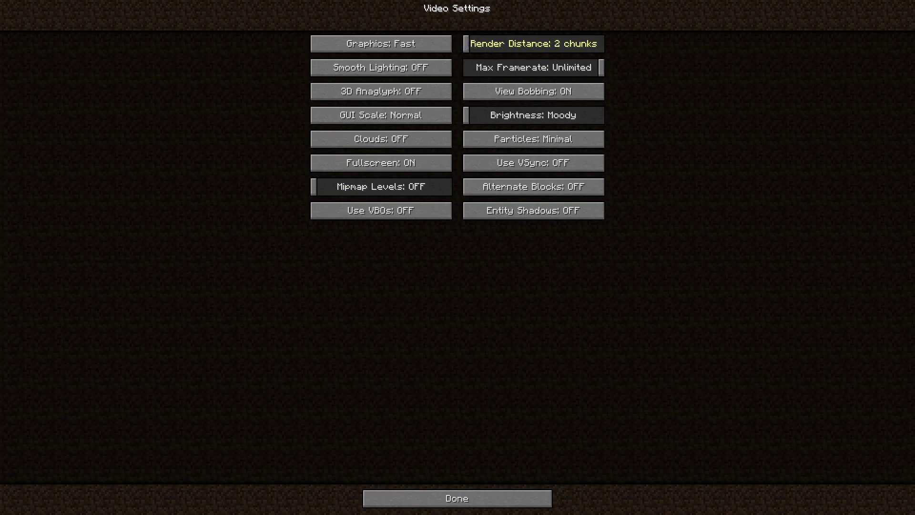
key("Escape")
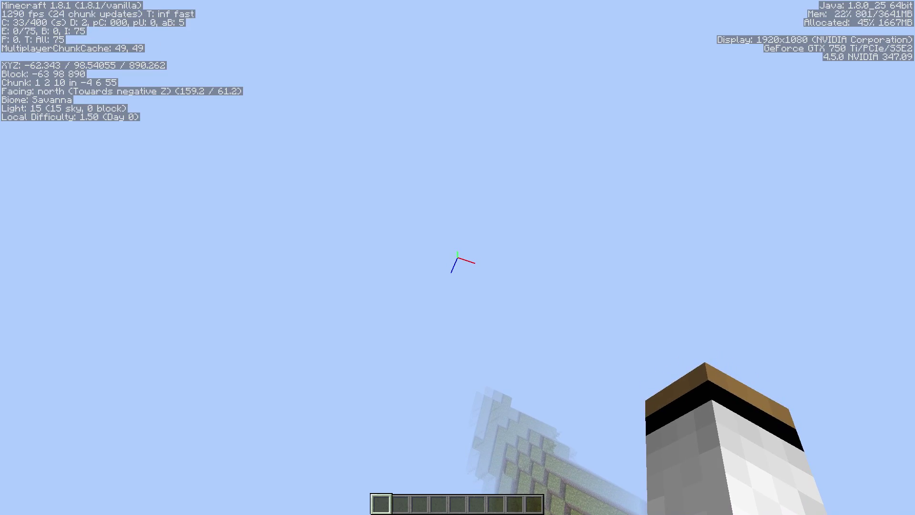
- Descend to the savanna and follow the ravine to the desert edge to examine the visible terrain at 2 chunks
key("shift")
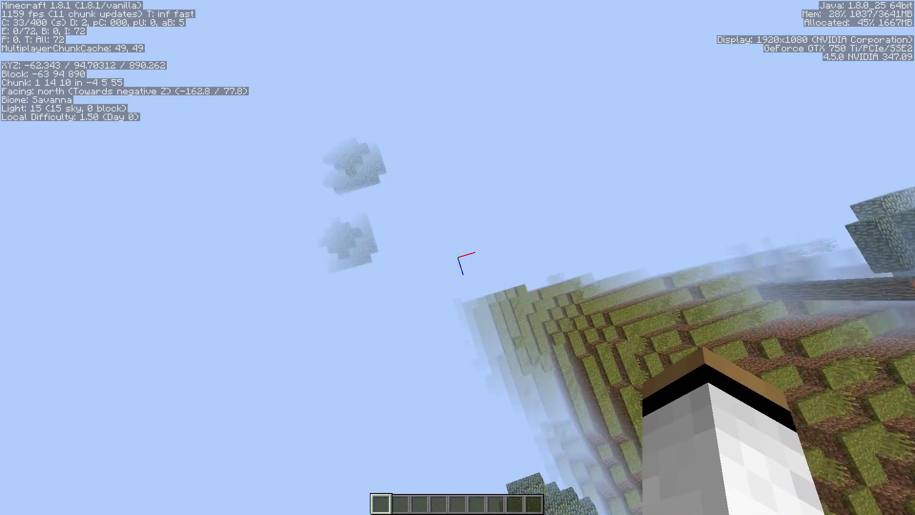
key("shift")
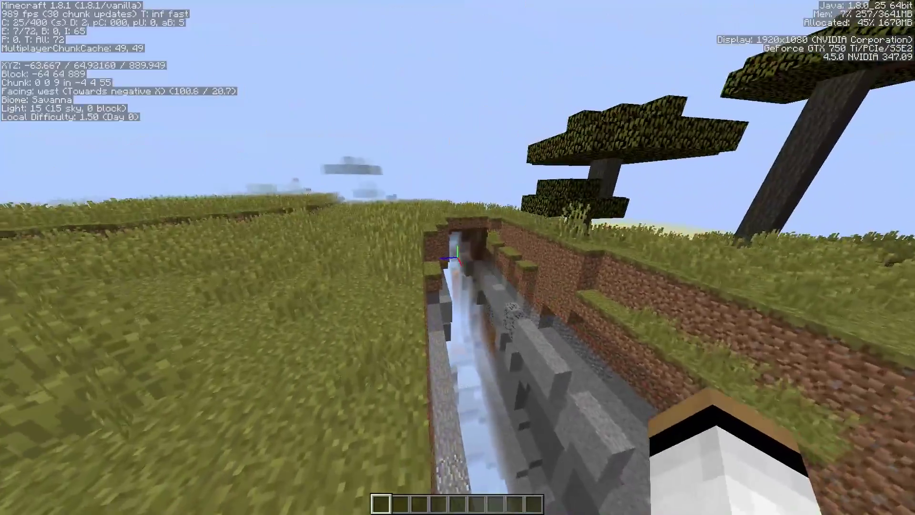
key("w")
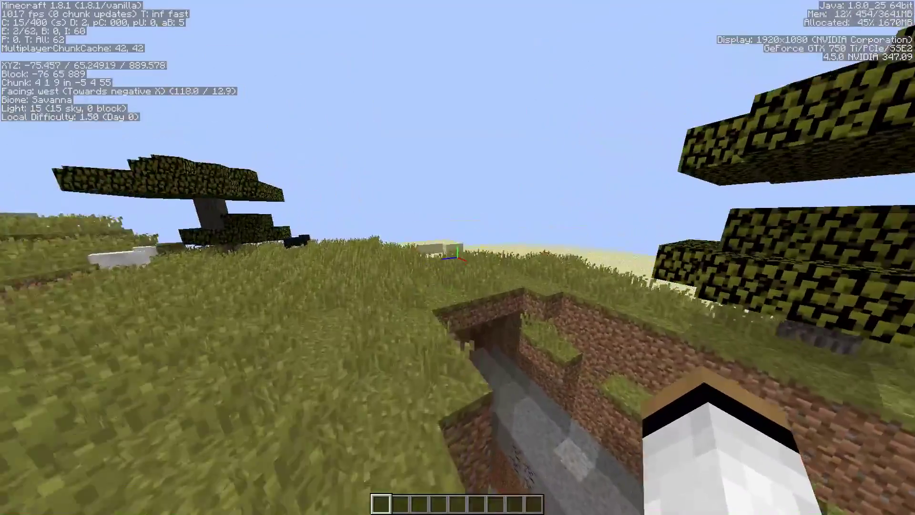
key("w")
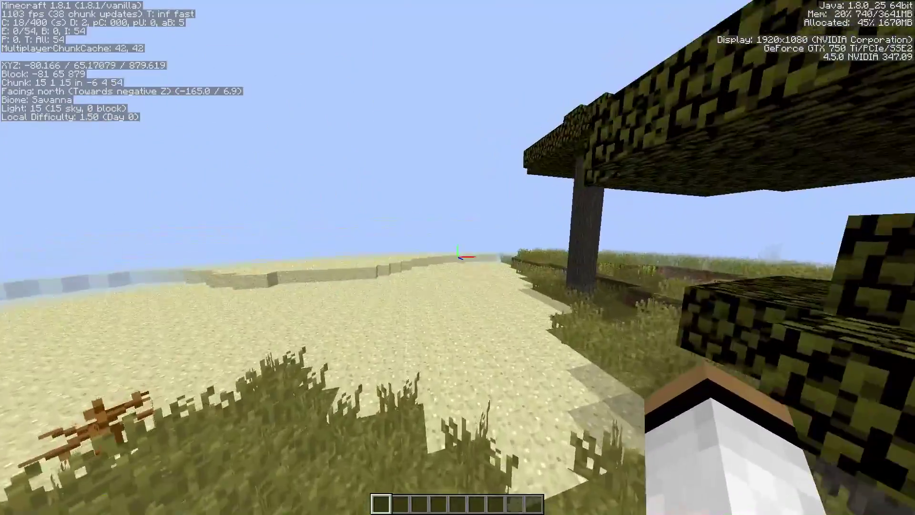
- Travel a long way north across the desert hills to examine the frame rate and chunk loading at the 2-chunk render distance
key("w")
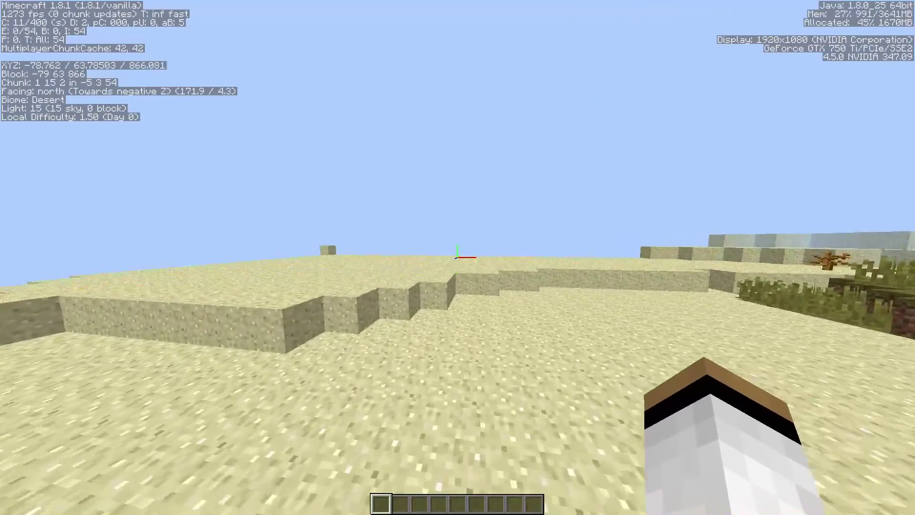
key("w")
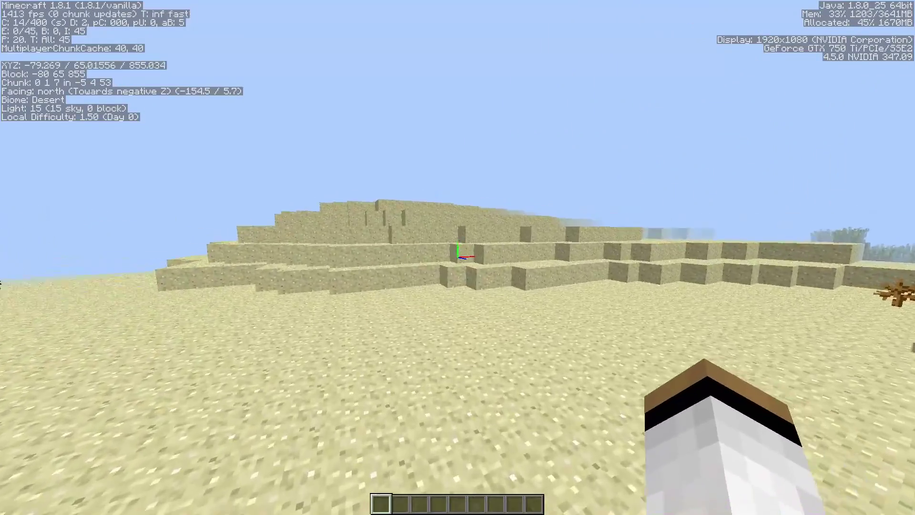
key("w")
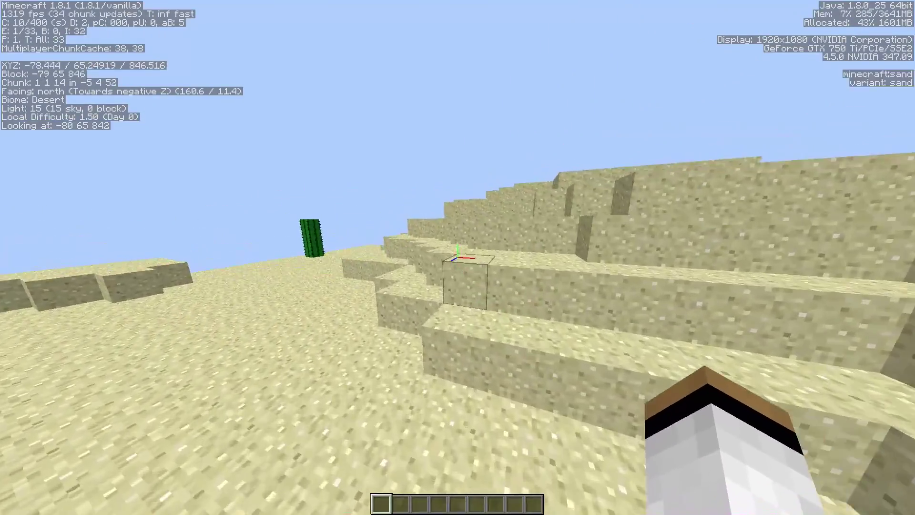
key("w")
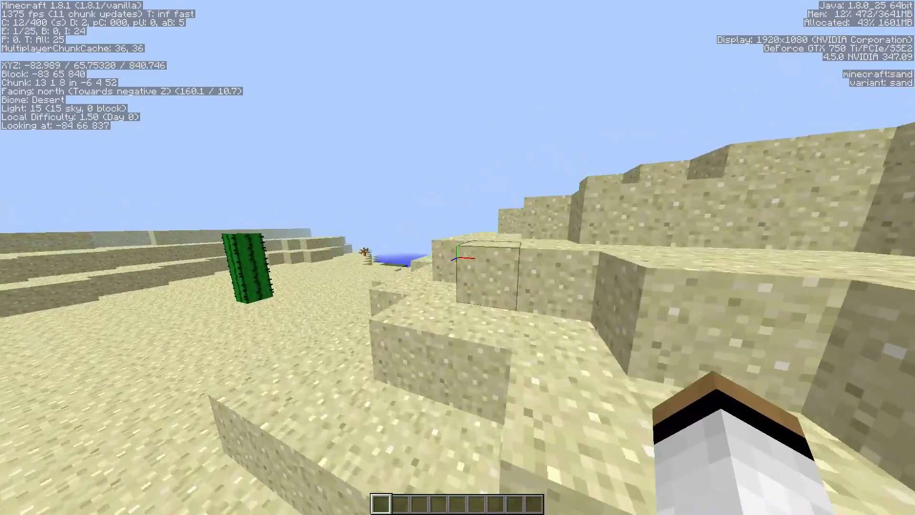
key("w")
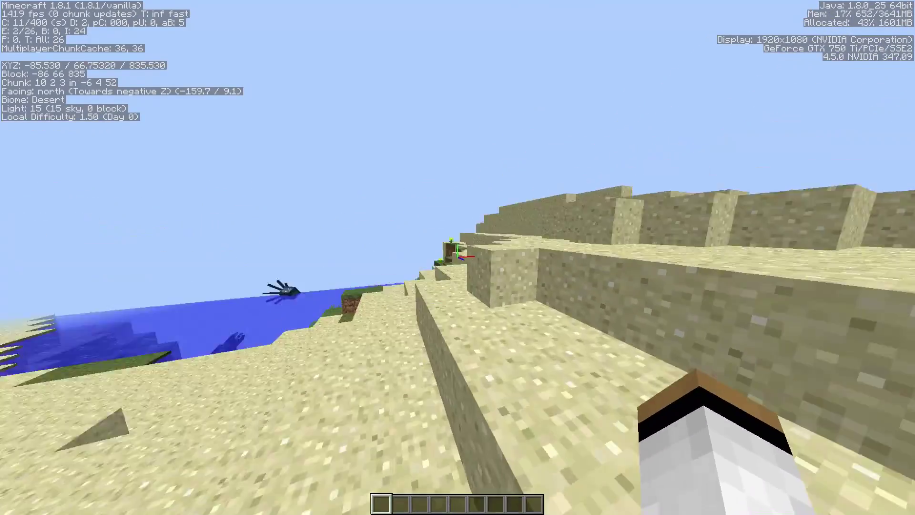
key("w")
key("space")
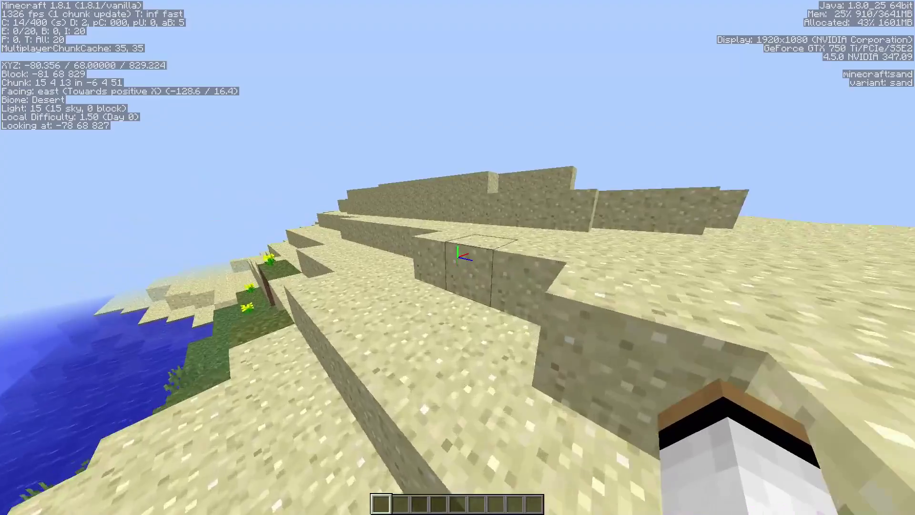
key("w")
key("space")
key("w")
key("w")
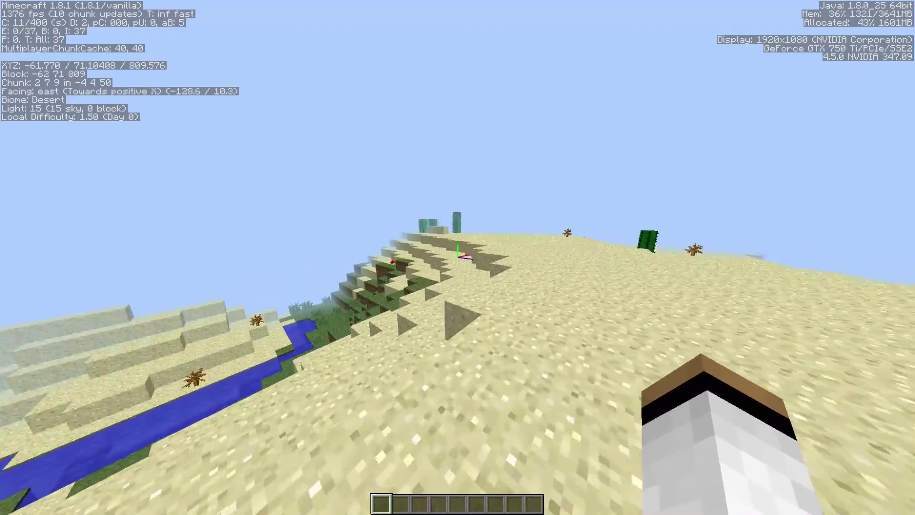
key("w")
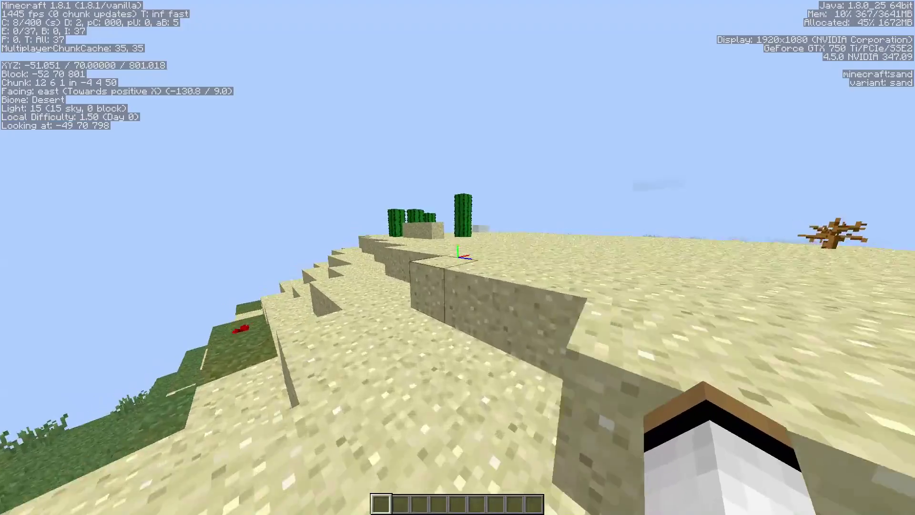
key("w")
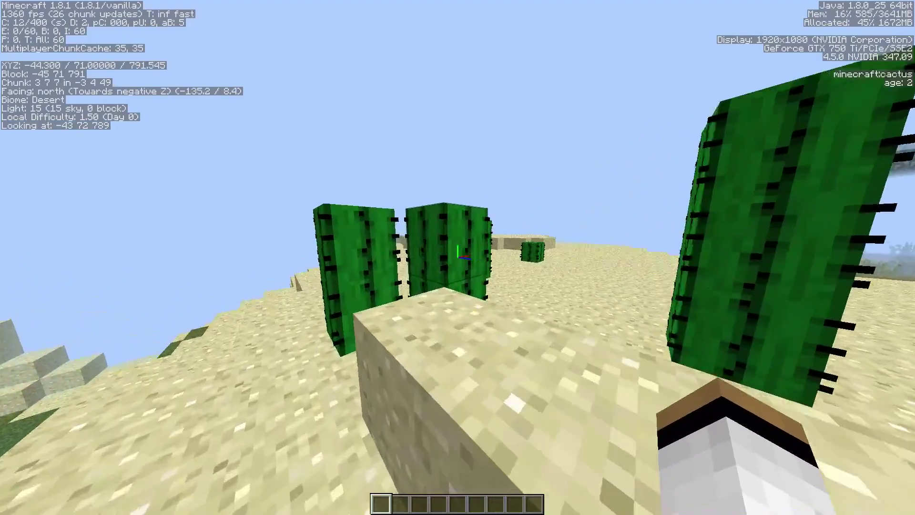
key("w")
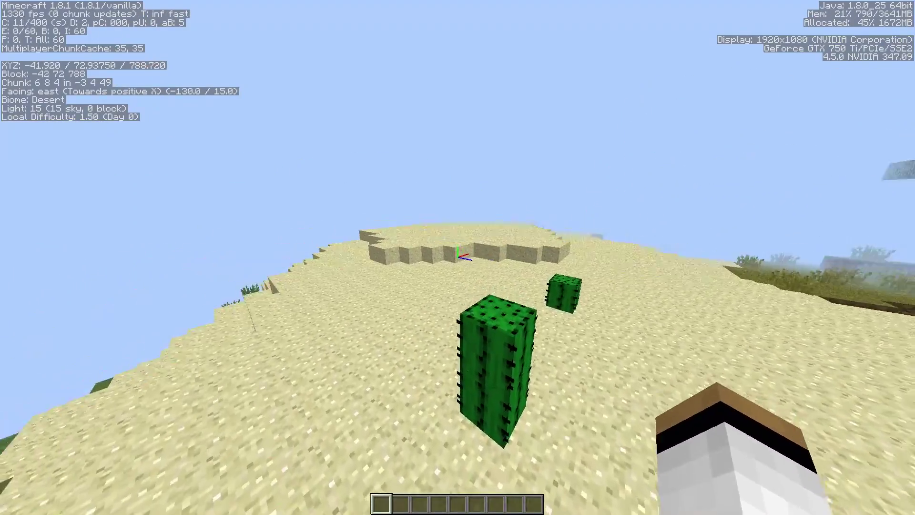
key("w")
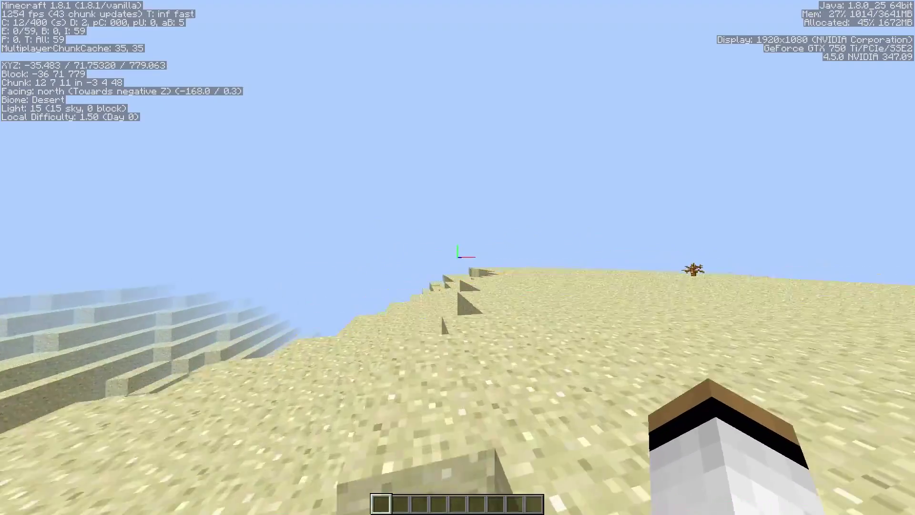
key("w")
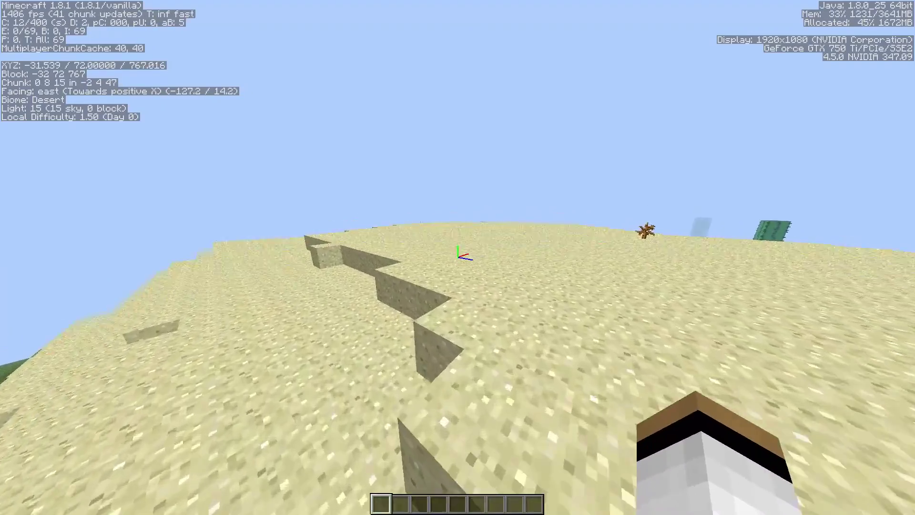
key("w")
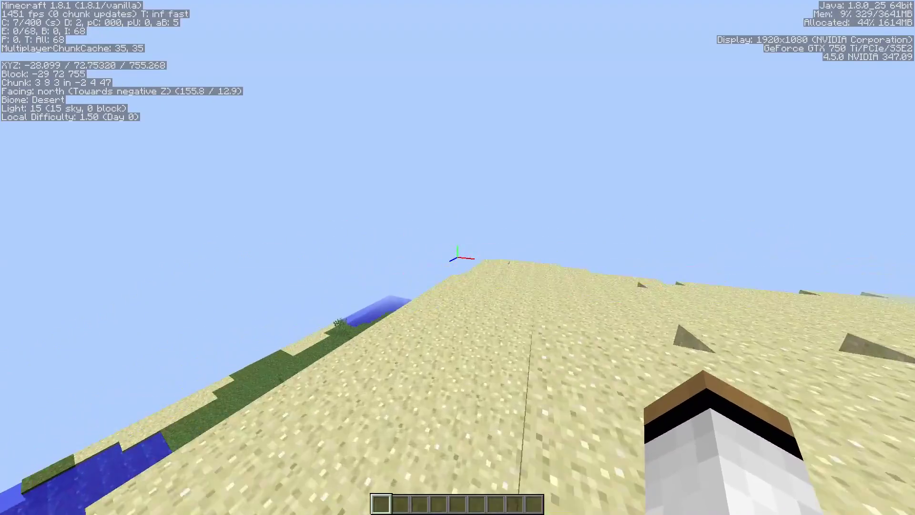
key("w")
key("w")
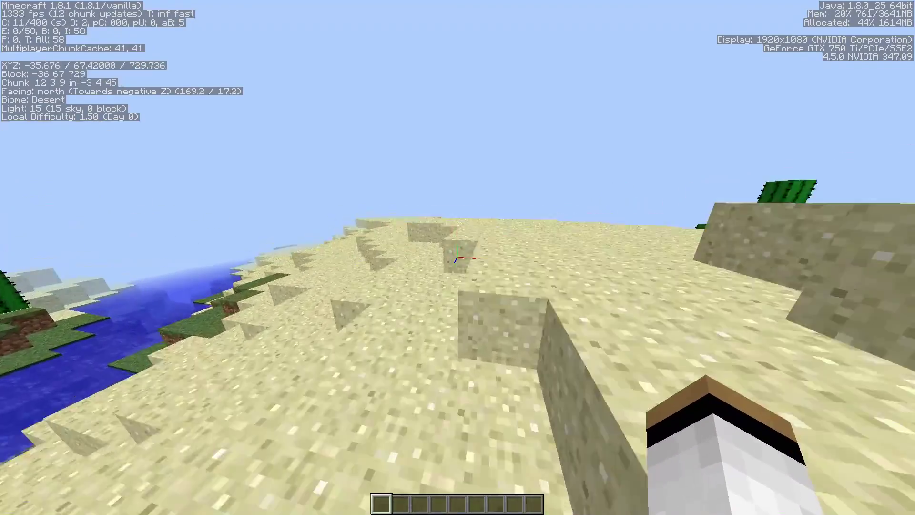
key("w")
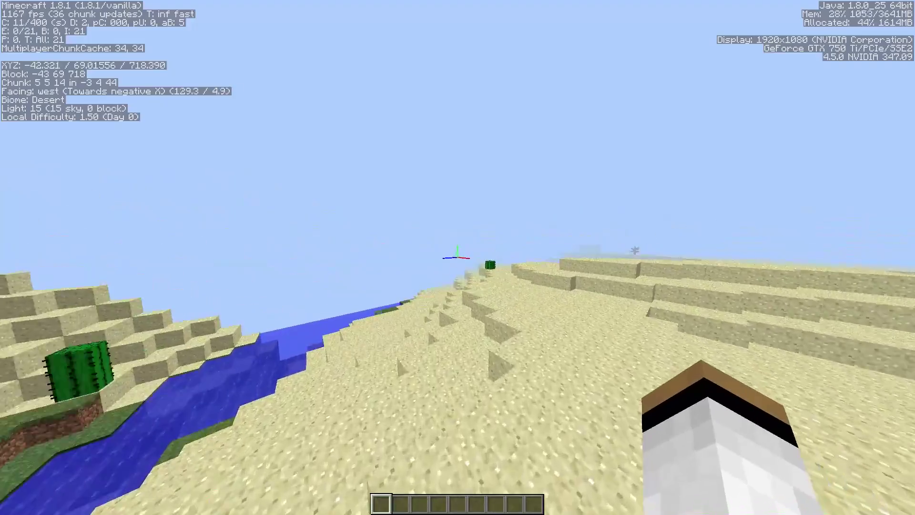
key("w")
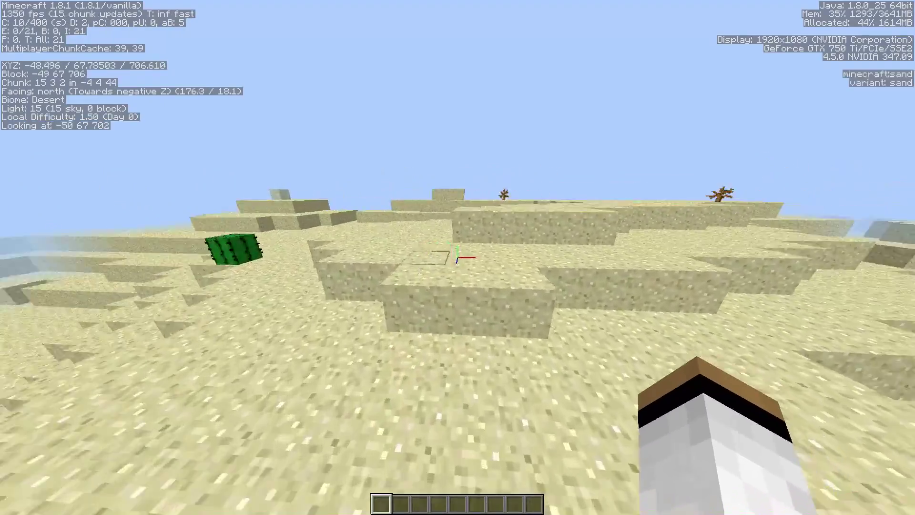
key("w")
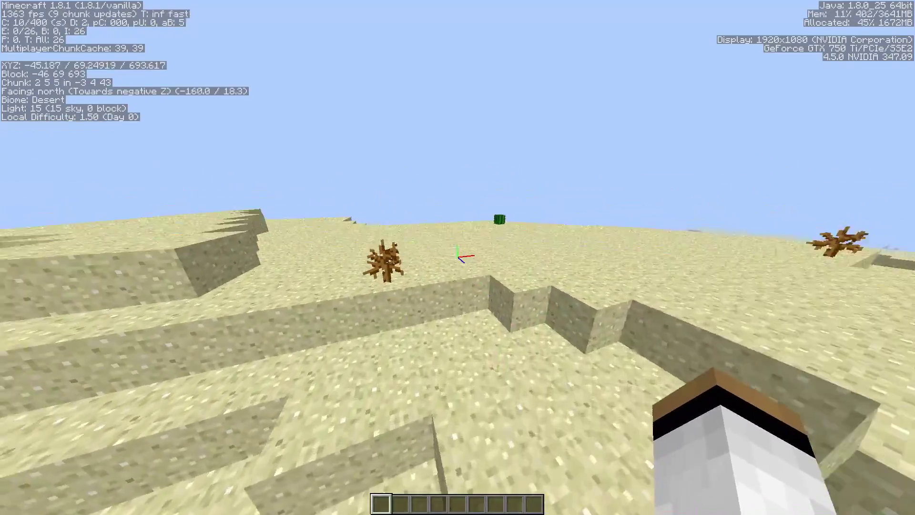
key("w")
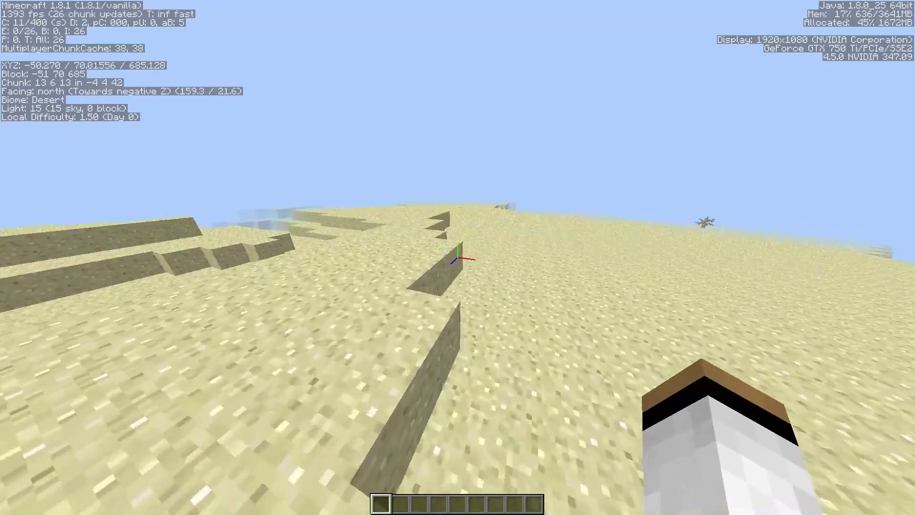
key("w")
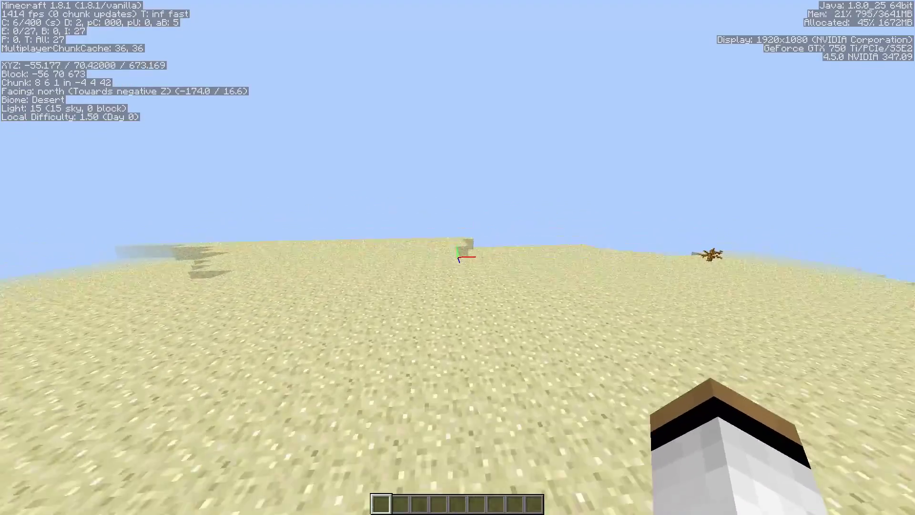
- Travel northwest across the desert to the nearest cactus and break its upper block
key("w")
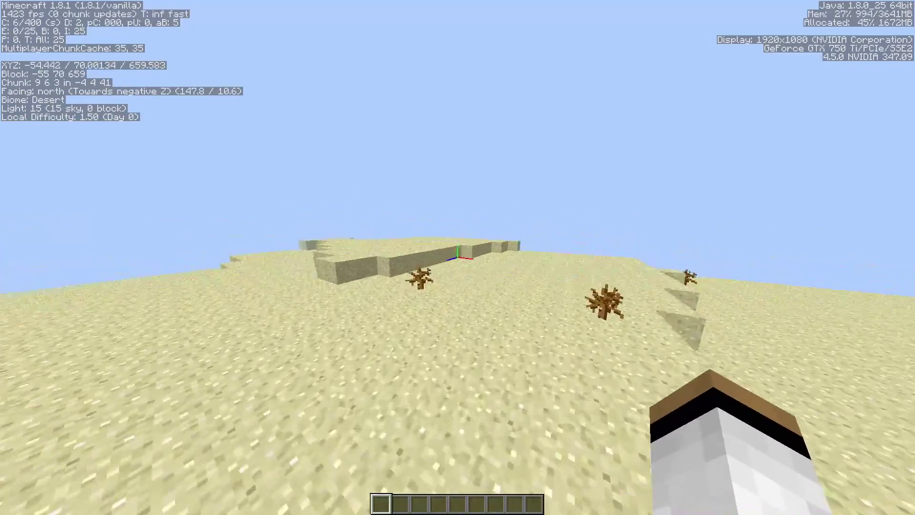
key("w")
key("space")
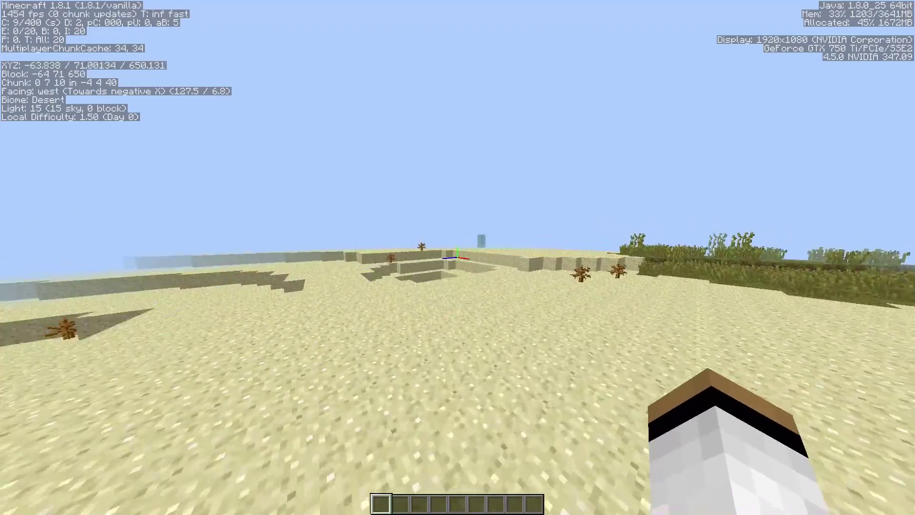
key("w")
key("space")
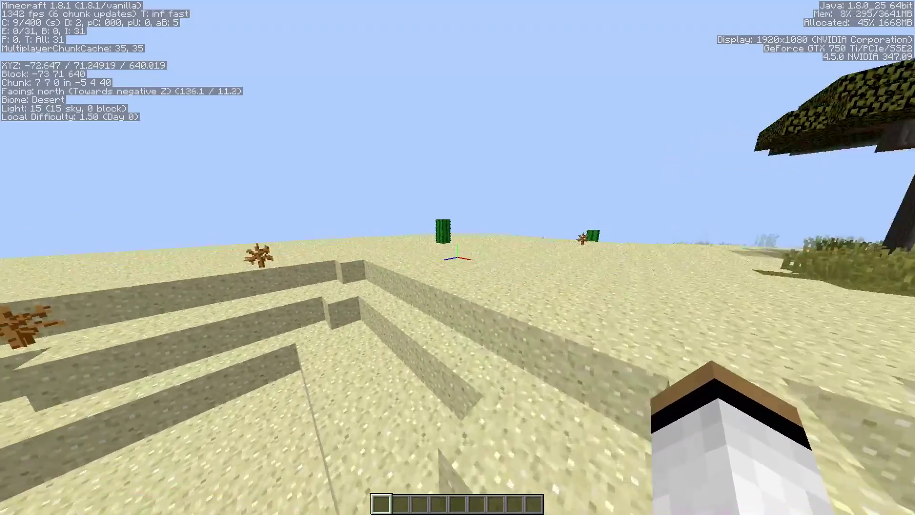
key("w")
left_click(458, 257)
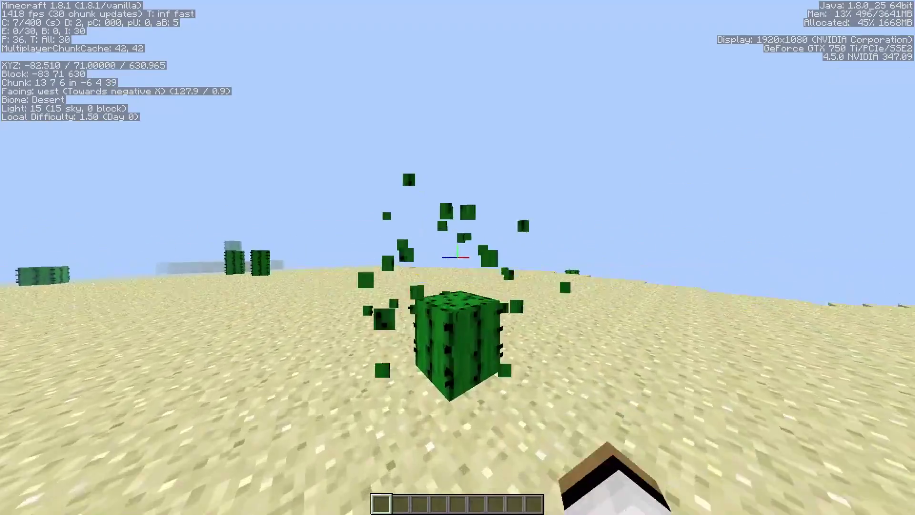
- Continue northwest past the cacti to the ravine below the mountain to examine terrain loading and frame rate at 2 chunks
key("w")
key("space")
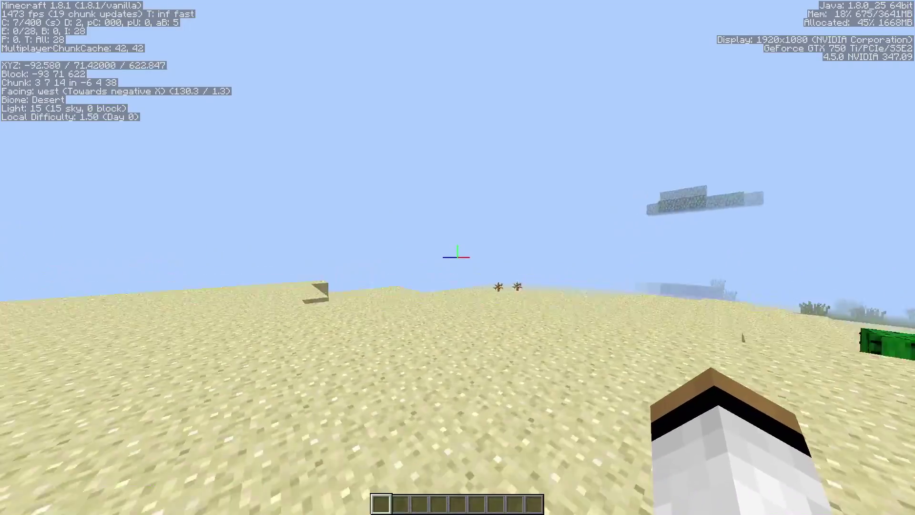
key("w")
key("space")
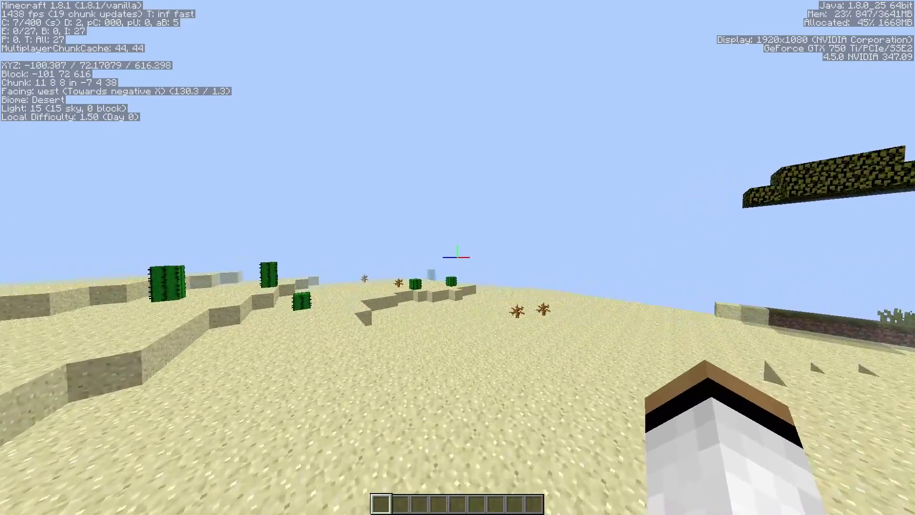
key("w")
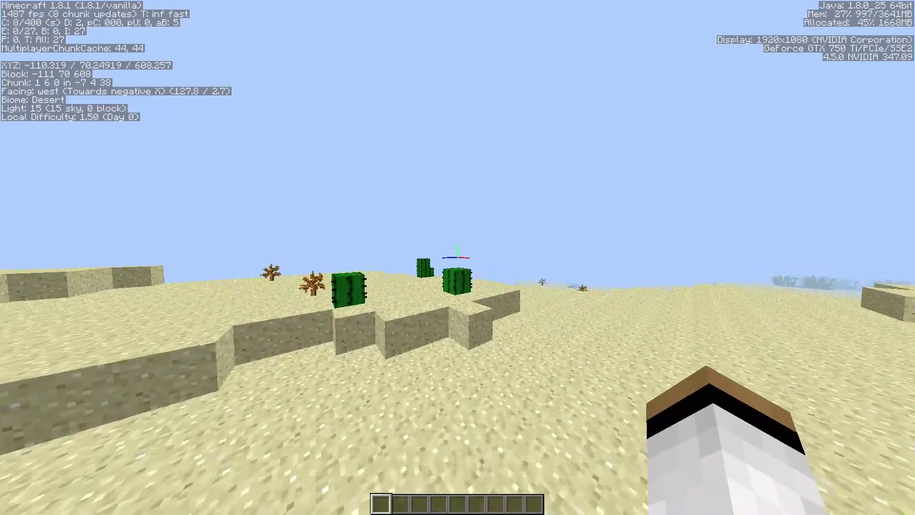
key("w")
key("space")
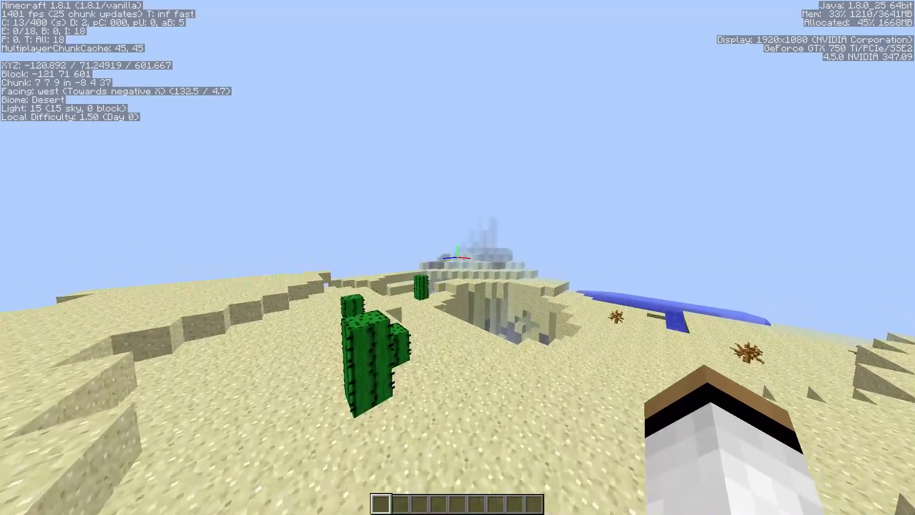
key("w")
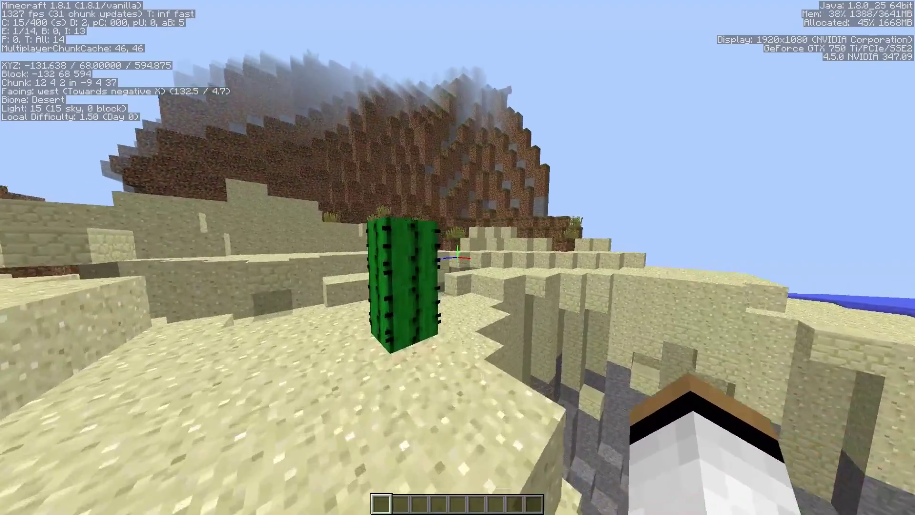
key("w")
key("space")
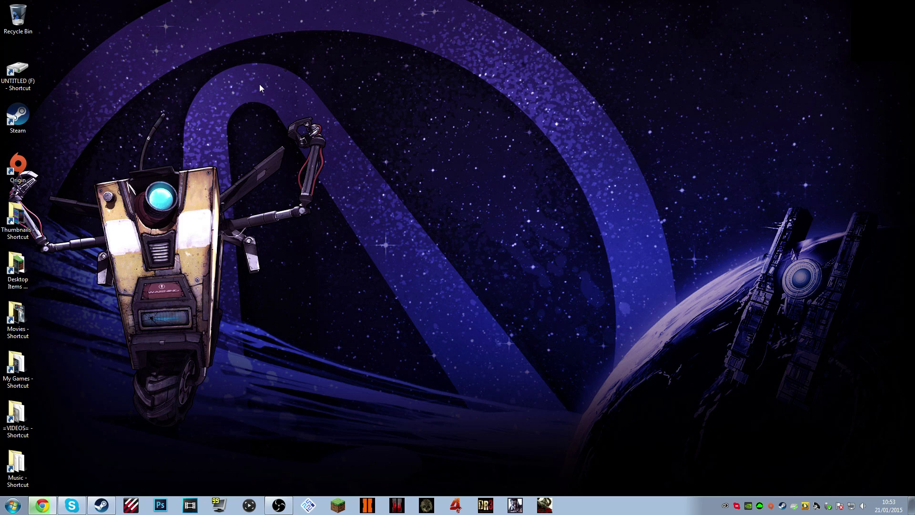
- Switch to the NVIDIA Control Panel from the desktop and maximize its window
right_click(402, 230)
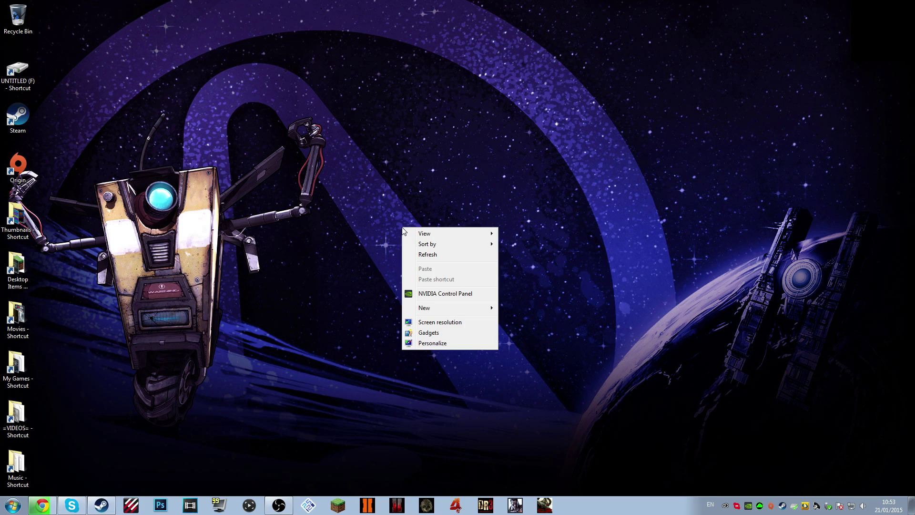
left_click(439, 294)
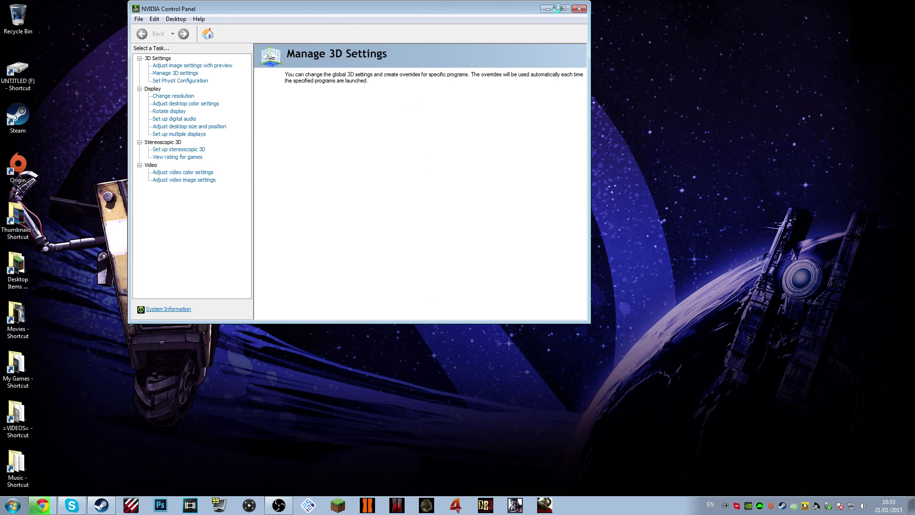
left_click(564, 9)
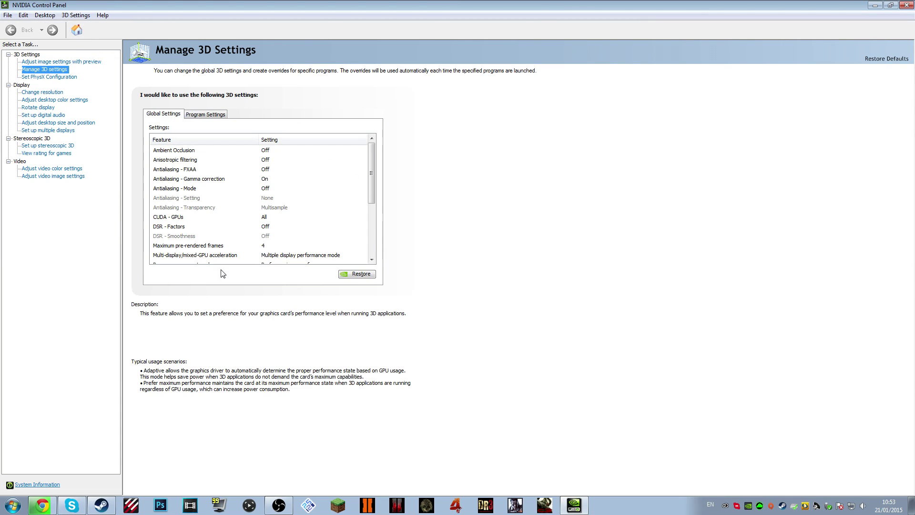
- Examine the image settings preview page, including the advanced 3D image settings choice, and return to the Manage 3D settings page
left_click(70, 63)
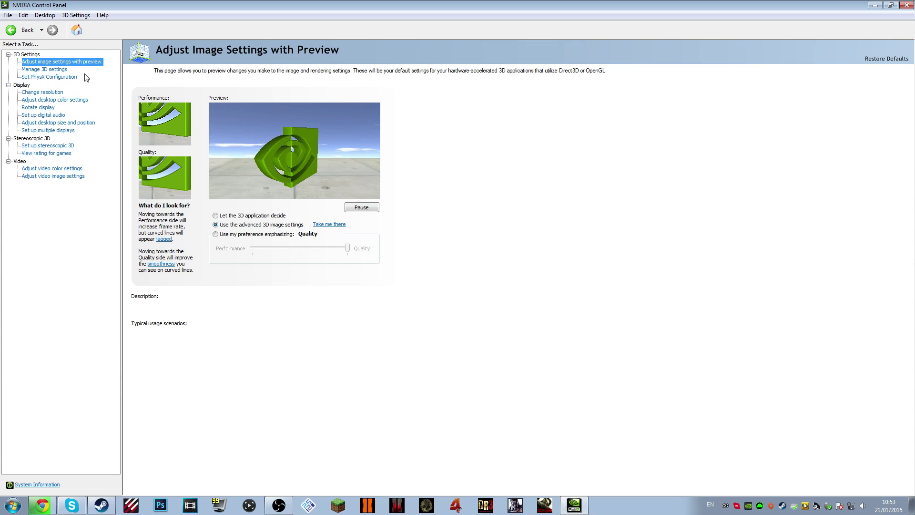
mouse_move(265, 224)
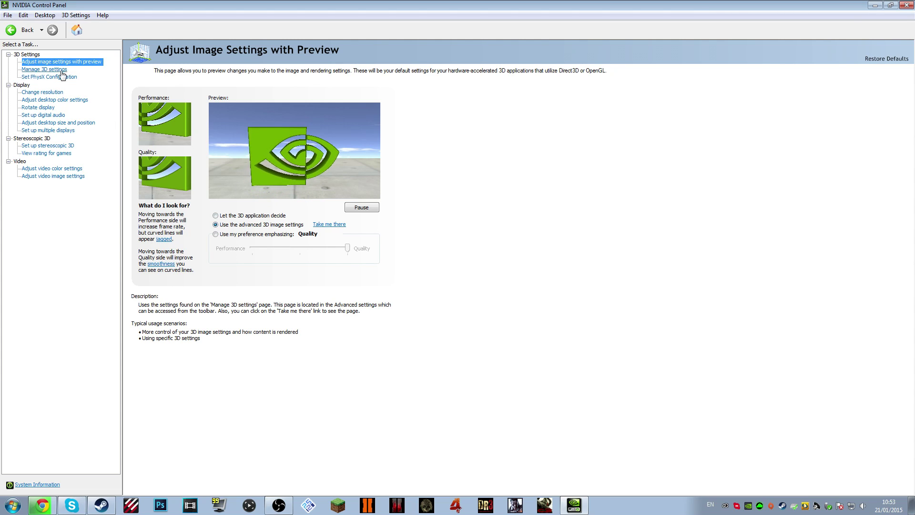
left_click(48, 72)
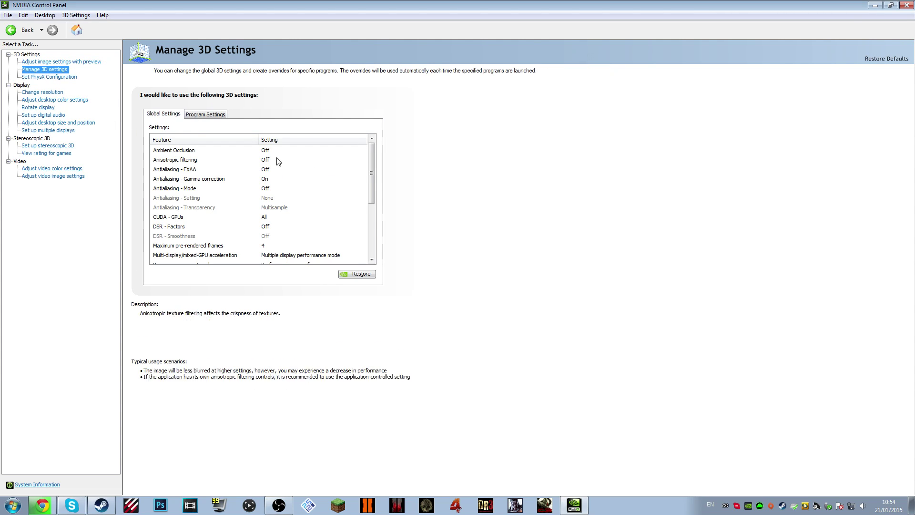
left_click(59, 63)
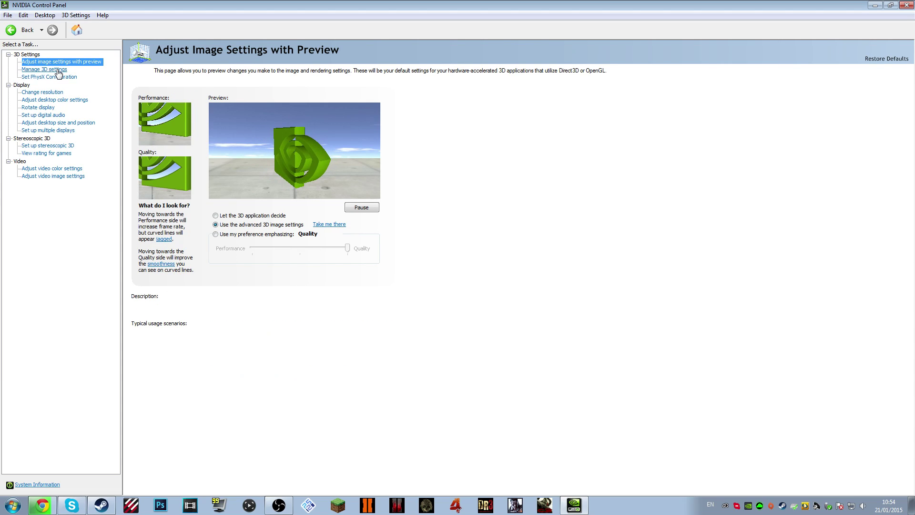
left_click(58, 70)
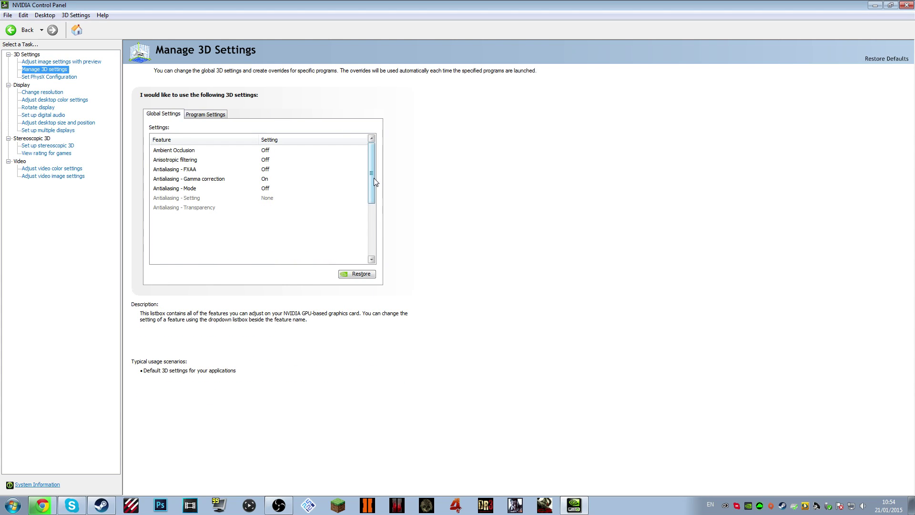
- Review the first global 3D settings and check the options for Antialiasing - Gamma correction
left_click_drag(374, 178, 370, 159)
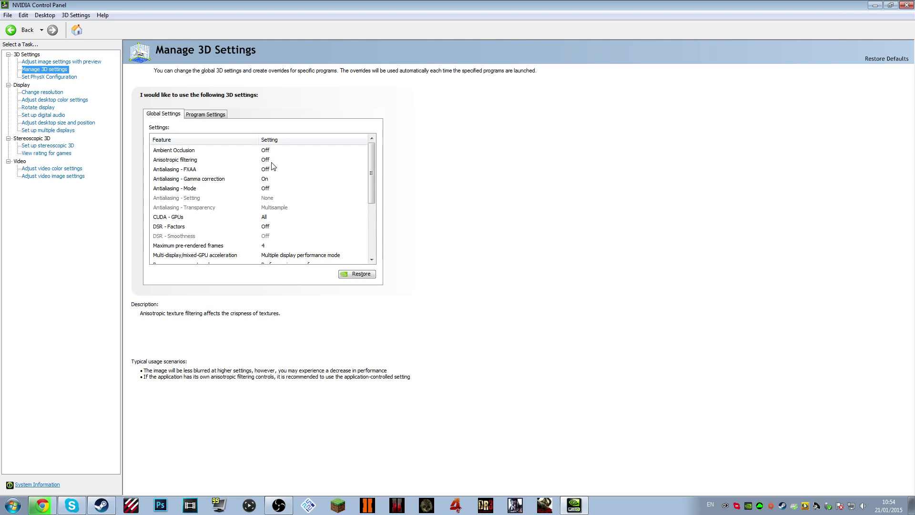
left_click(266, 179)
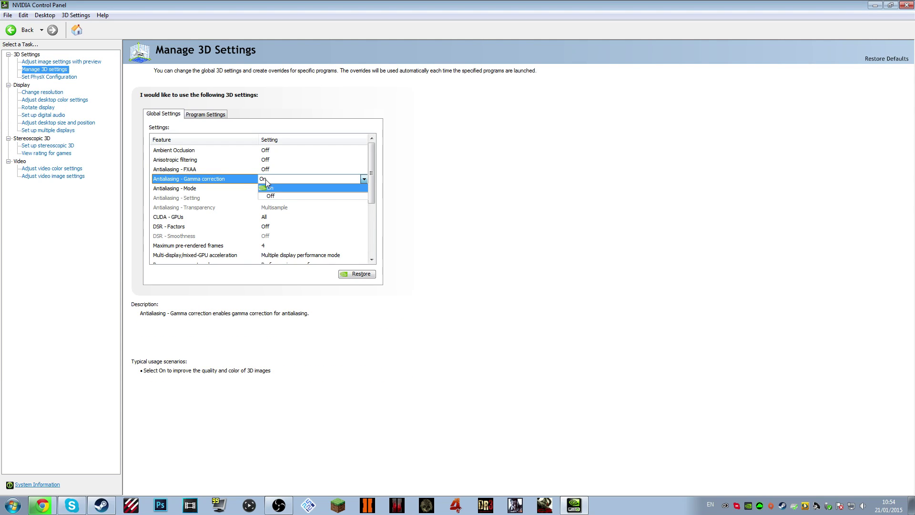
left_click(265, 179)
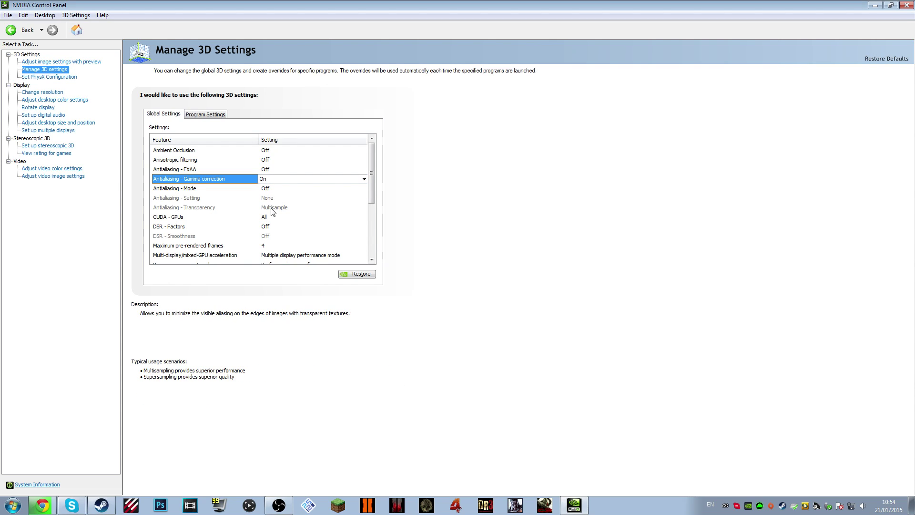
- Check the choices for CUDA - GPUs and DSR - Factors in the global 3D settings without changing them
left_click_drag(374, 187, 370, 227)
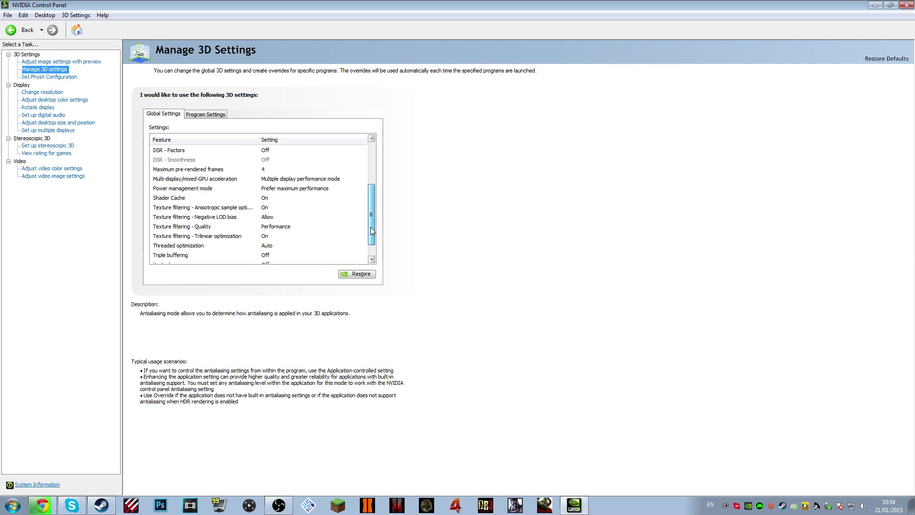
left_click(264, 151)
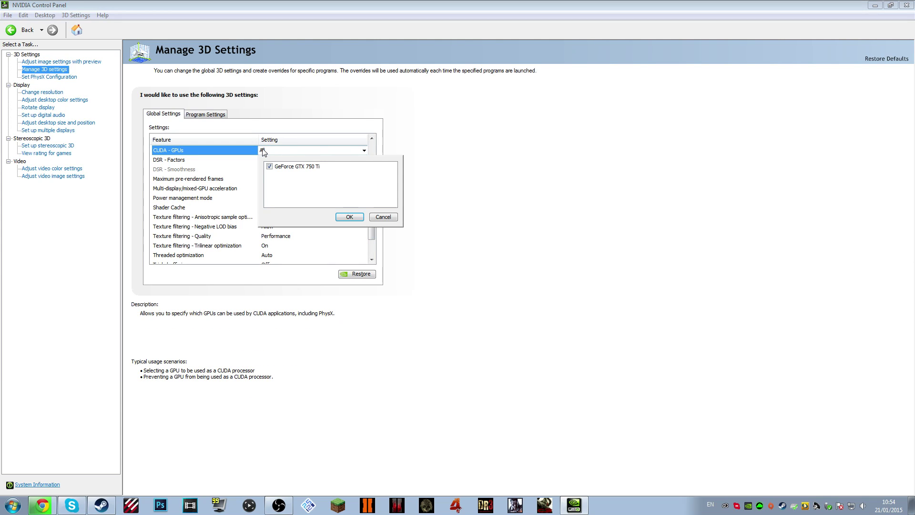
left_click(392, 215)
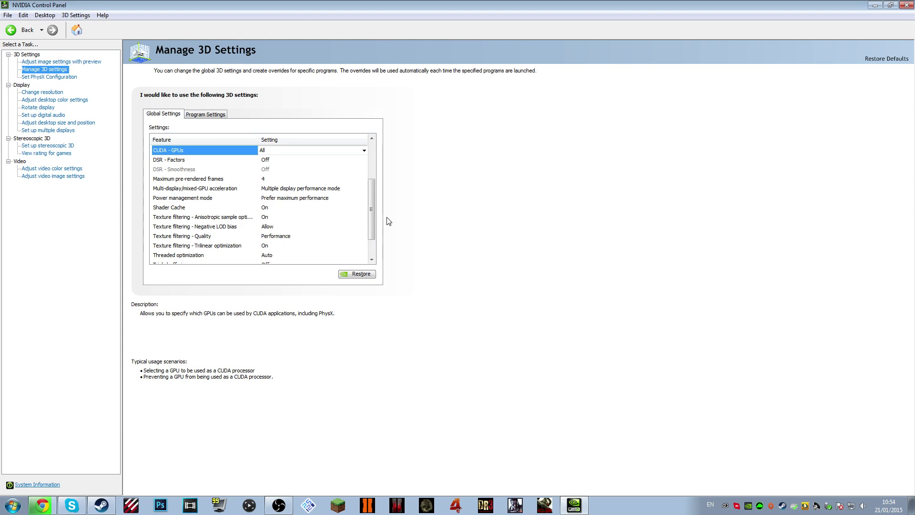
left_click(265, 161)
left_click(265, 161)
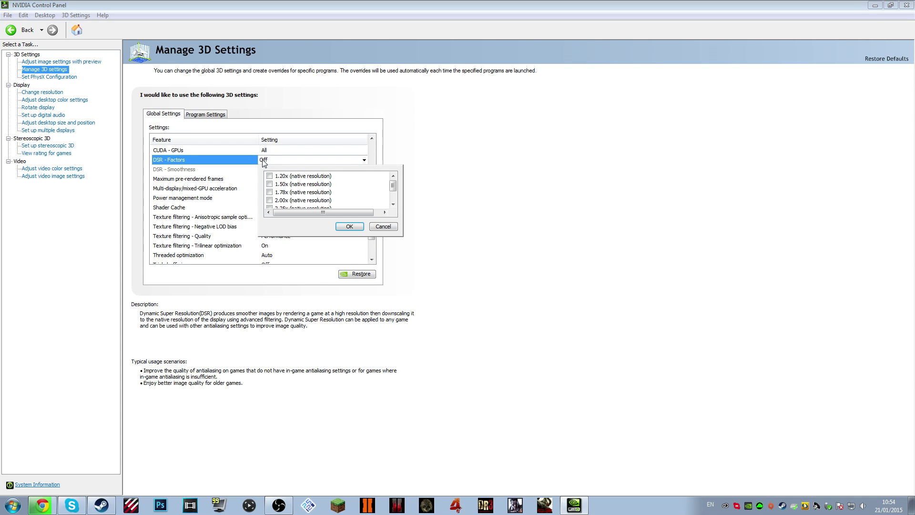
left_click(482, 211)
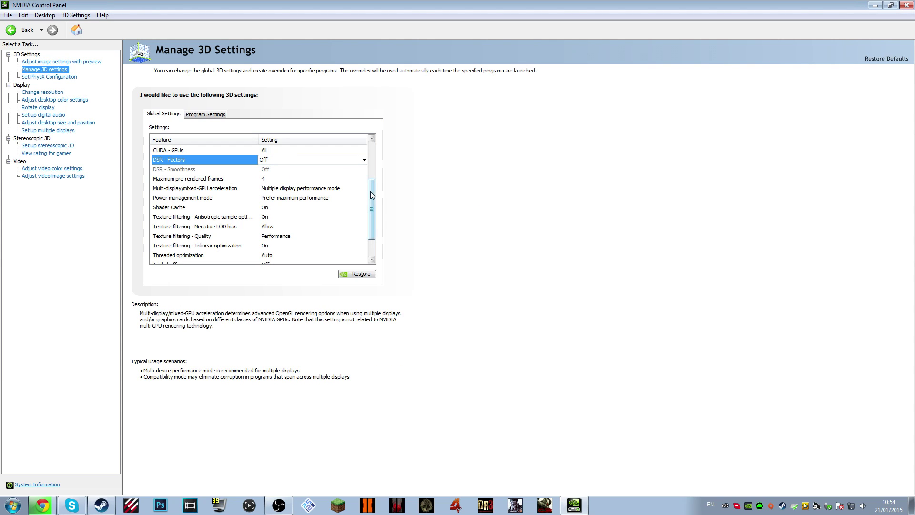
- Check the options for Maximum pre-rendered frames and Multi-display/mixed-GPU acceleration, keeping both as they are
left_click_drag(370, 190, 370, 212)
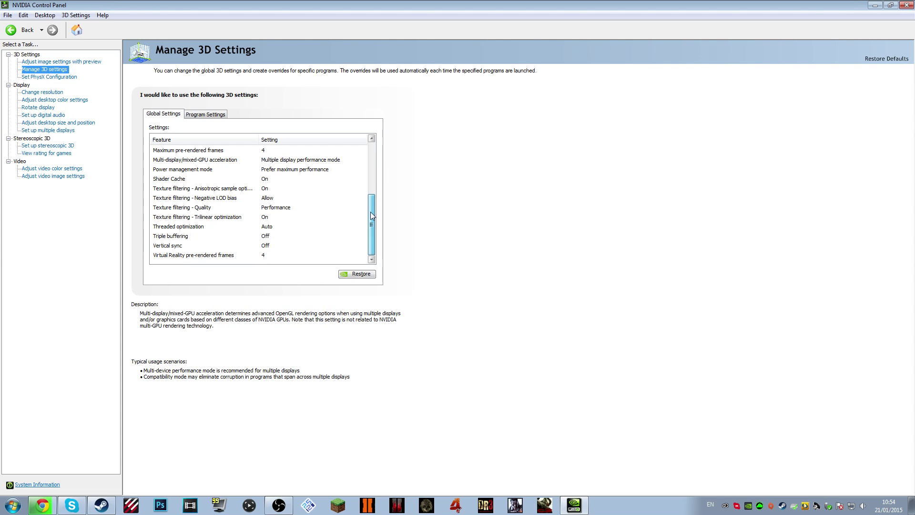
left_click(265, 150)
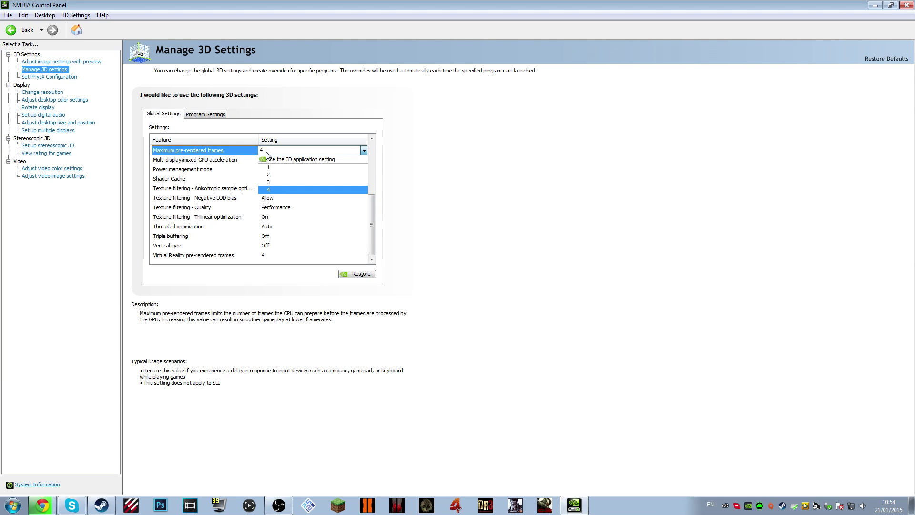
left_click(267, 152)
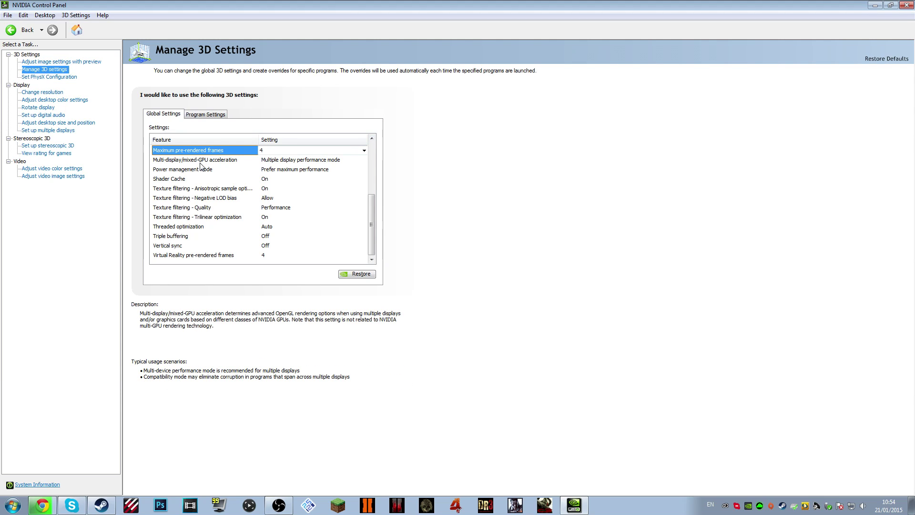
left_click(276, 162)
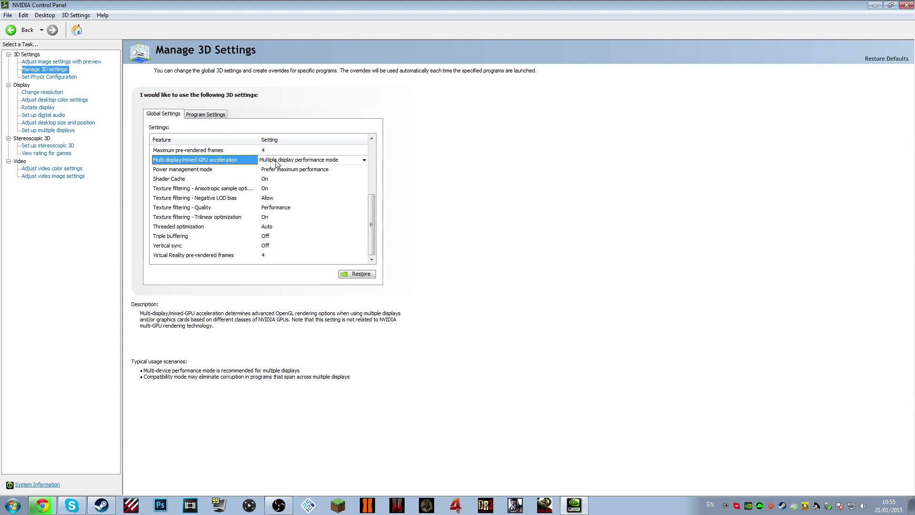
left_click(277, 162)
left_click(409, 162)
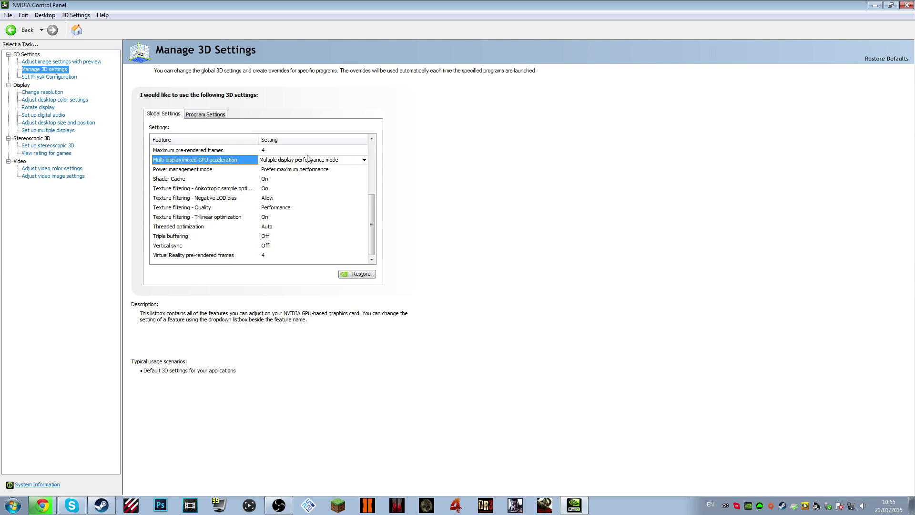
- Check the Power management mode options, keeping Prefer maximum performance selected
left_click(279, 170)
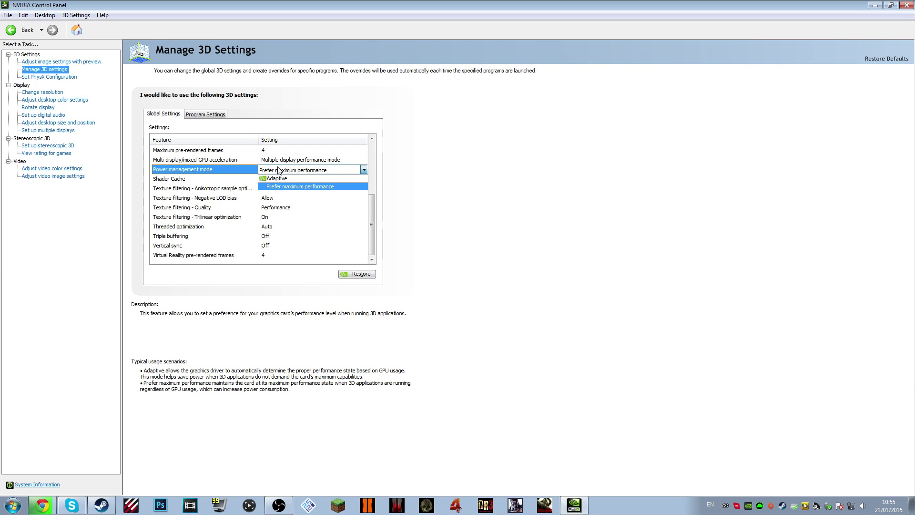
left_click(279, 170)
left_click(278, 171)
left_click(278, 171)
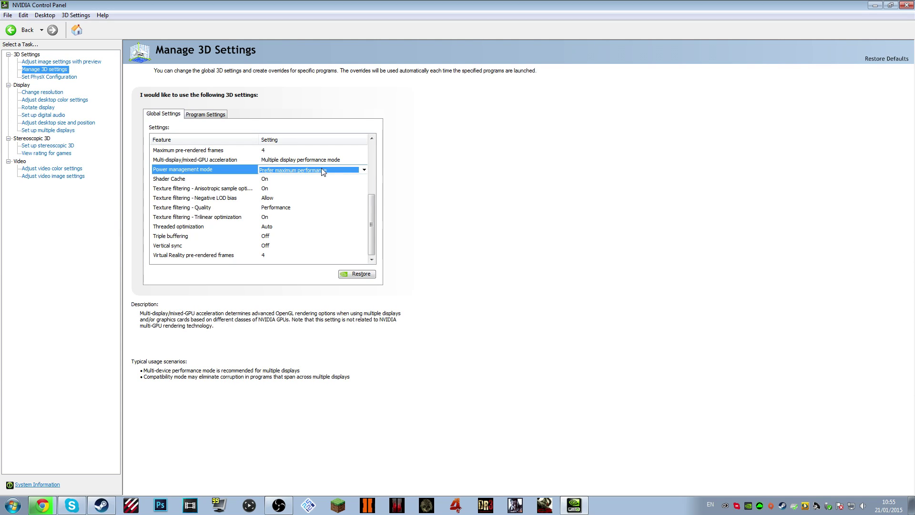
left_click(322, 171)
left_click(323, 170)
- Check the options for Shader Cache and Texture filtering - Anisotropic sample optimization, keeping both On
left_click(283, 180)
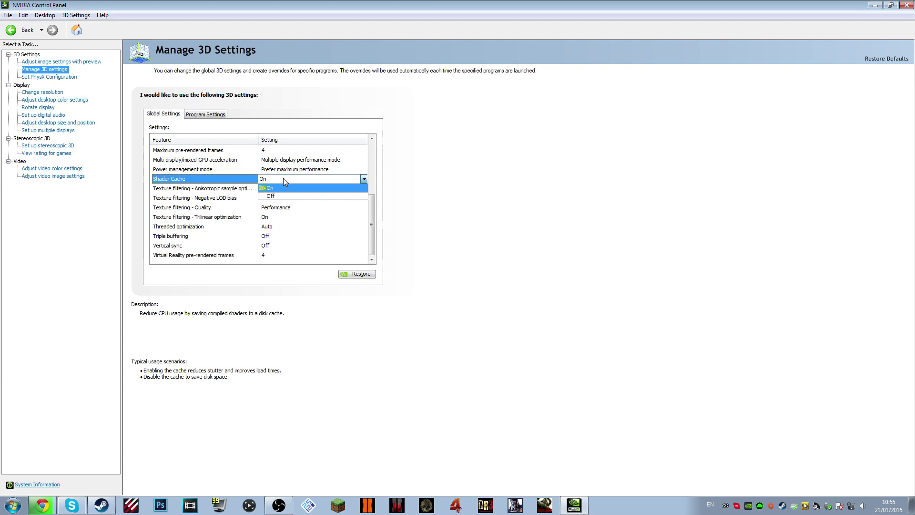
left_click(283, 178)
left_click(280, 189)
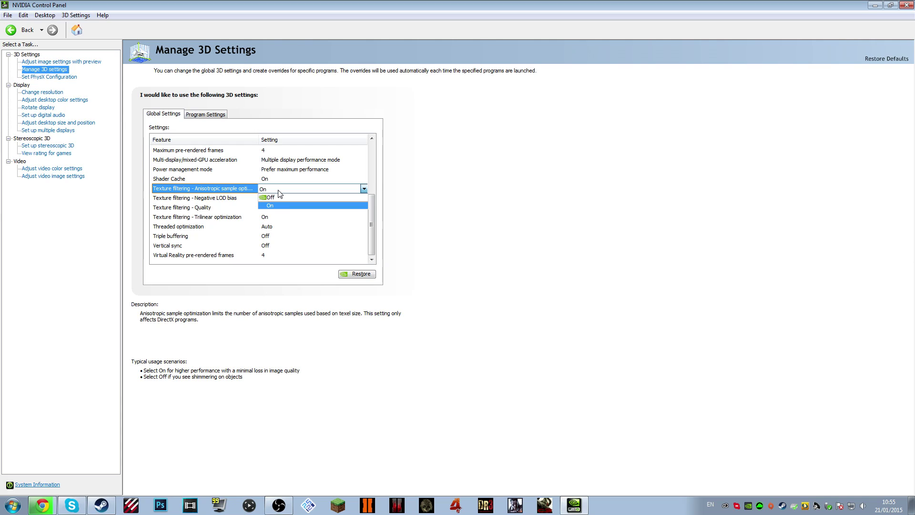
left_click(269, 205)
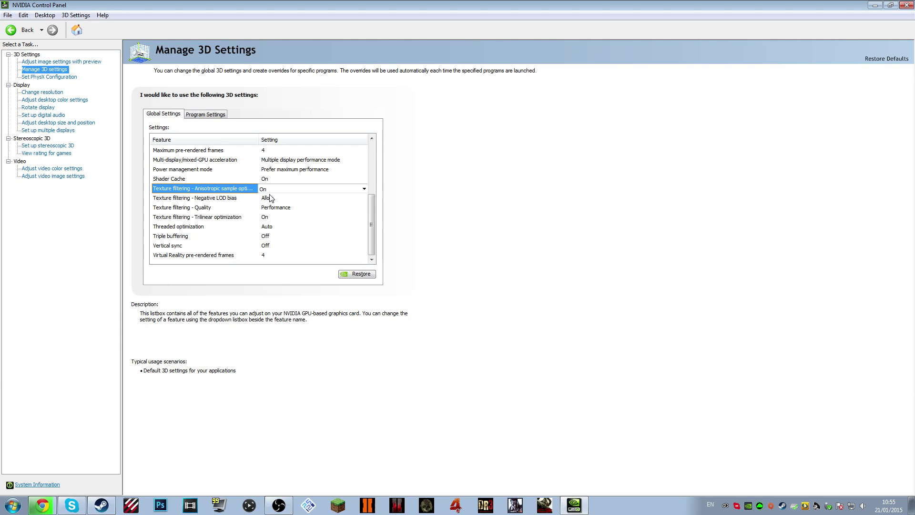
- Check the Texture filtering options for Negative LOD bias and Quality, keeping Allow and Performance
left_click(270, 198)
left_click(272, 205)
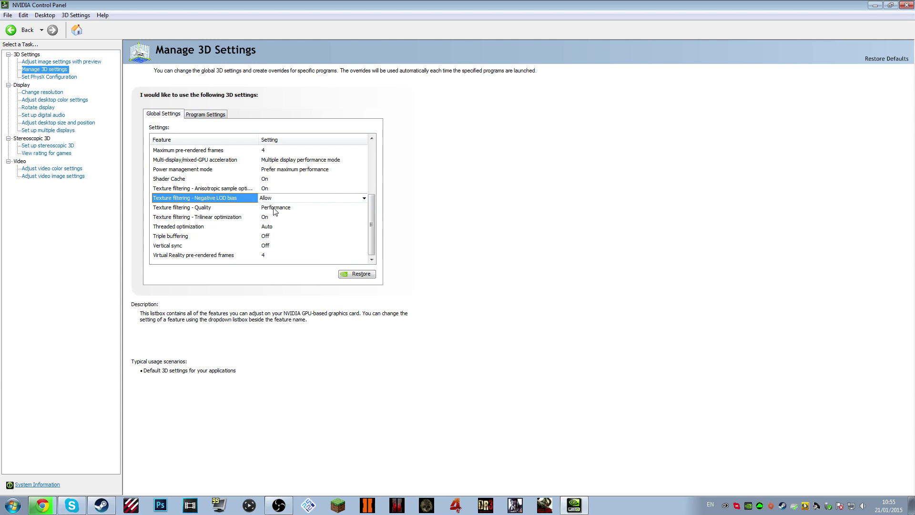
left_click(274, 208)
left_click(275, 210)
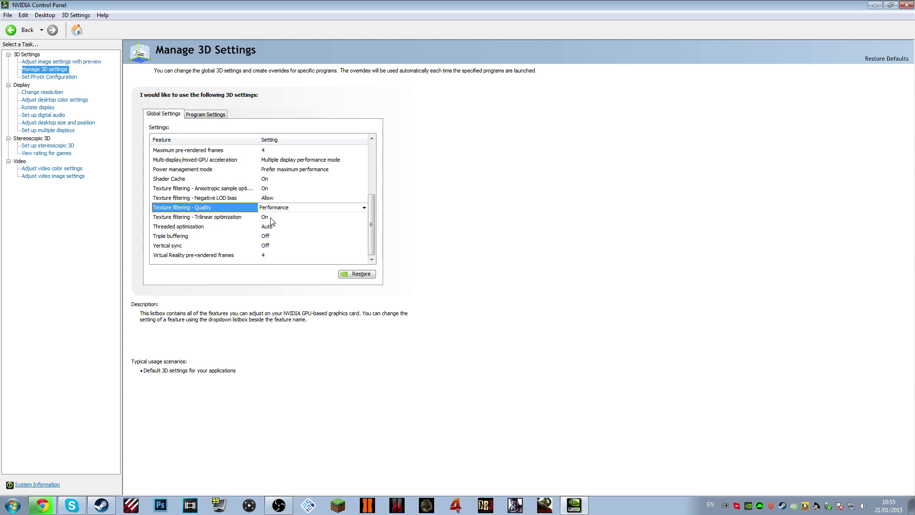
- Check the options for Texture filtering - Trilinear optimization and Threaded optimization, keeping On and Auto
left_click(270, 218)
left_click(271, 224)
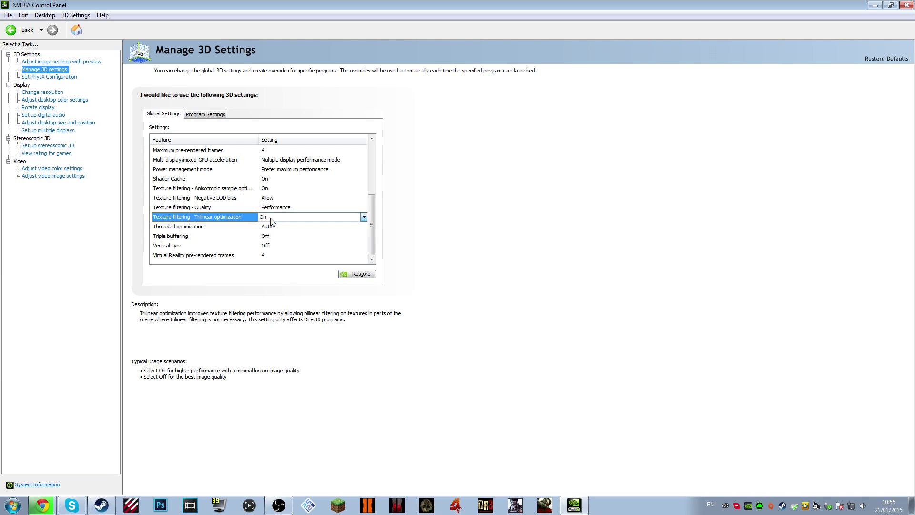
left_click(271, 228)
left_click(272, 227)
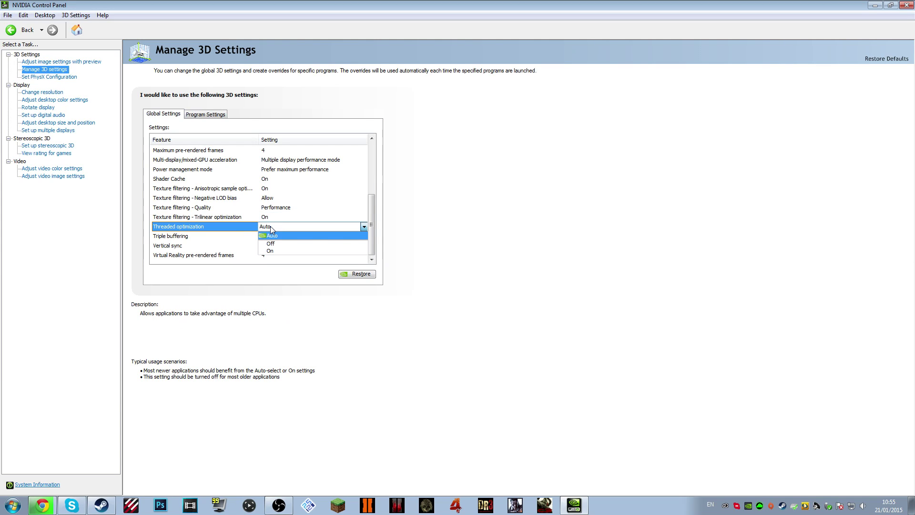
left_click(271, 230)
- Turn on Triple buffering and Vertical sync in the global 3D settings and apply the changes
left_click(270, 237)
left_click(270, 237)
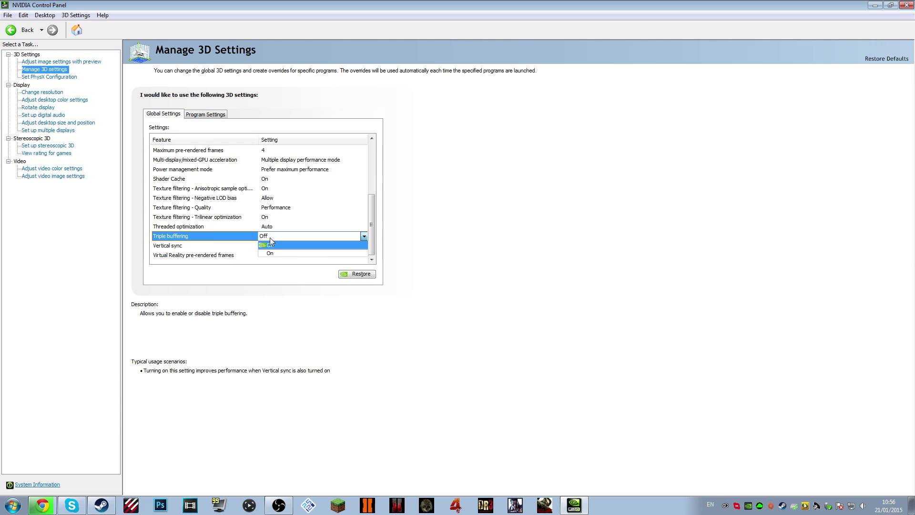
left_click(271, 245)
left_click(272, 233)
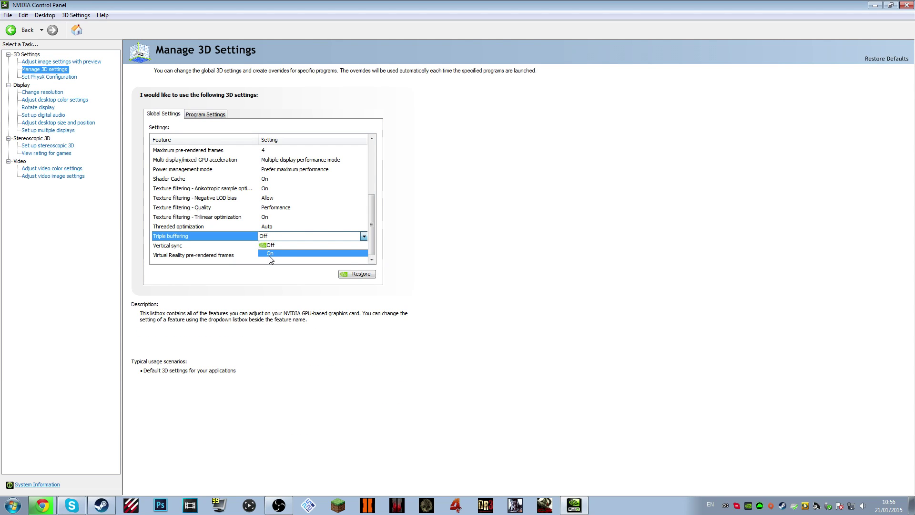
left_click(270, 255)
left_click(267, 246)
left_click(267, 246)
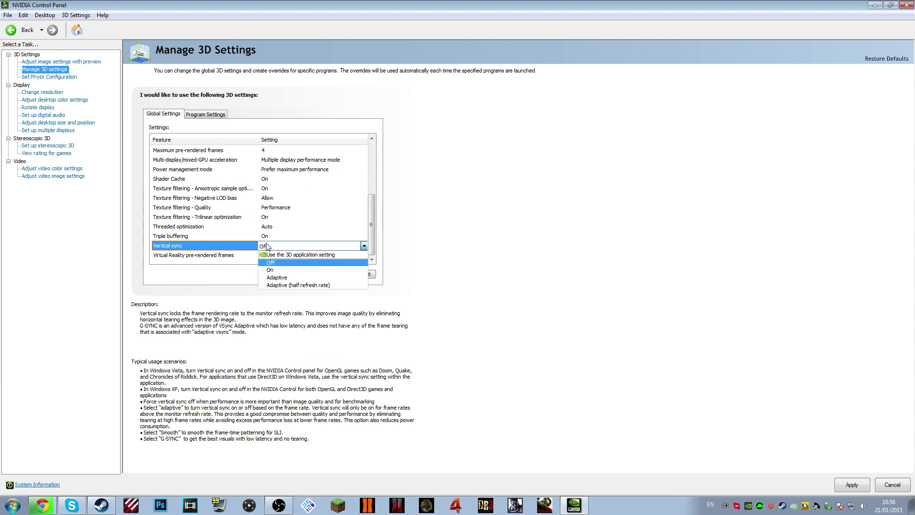
left_click(270, 269)
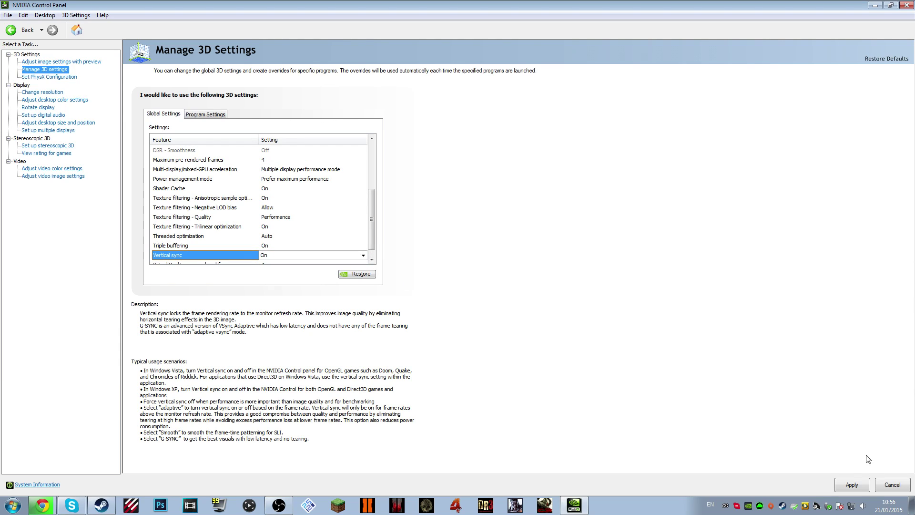
left_click(862, 485)
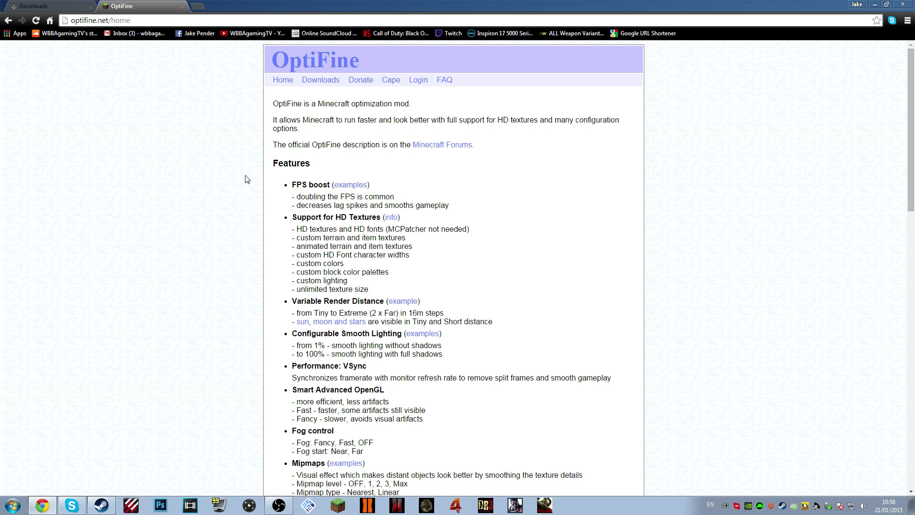
- Download OptiFine 1.8.1 HD U C4 from its mirror on the OptiFine downloads page and keep the jar file
left_click(309, 84)
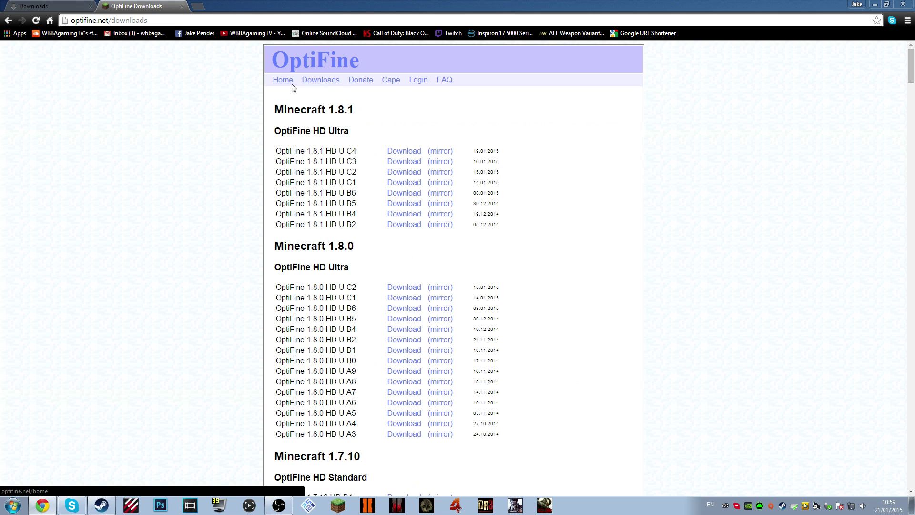
scroll(123, 194, "down", 5)
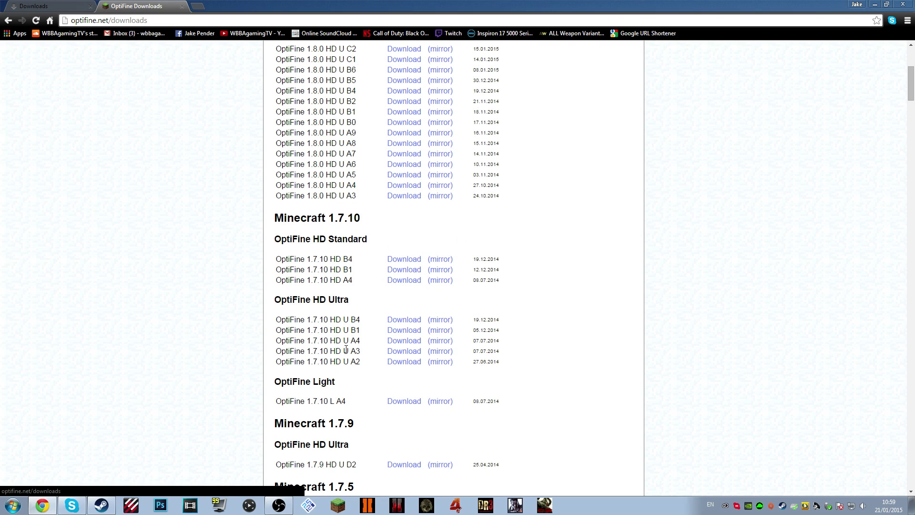
scroll(346, 350, "up", 5)
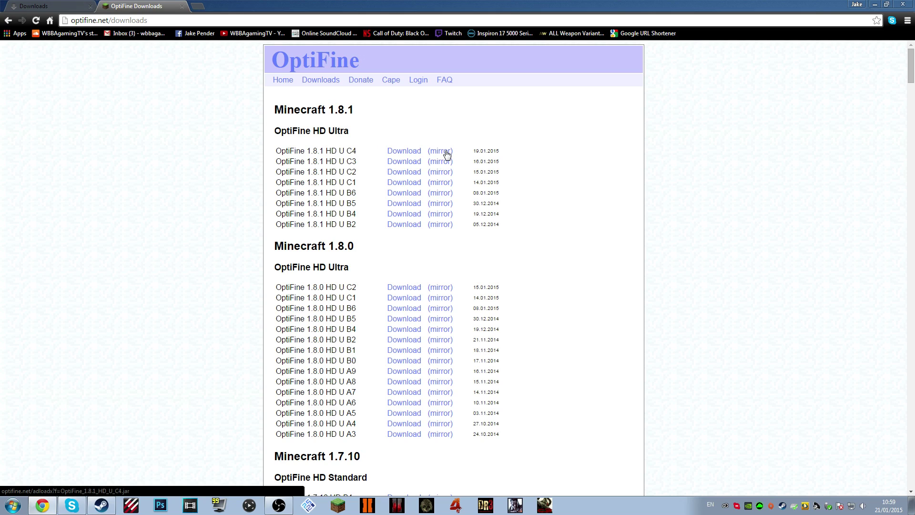
left_click(447, 153)
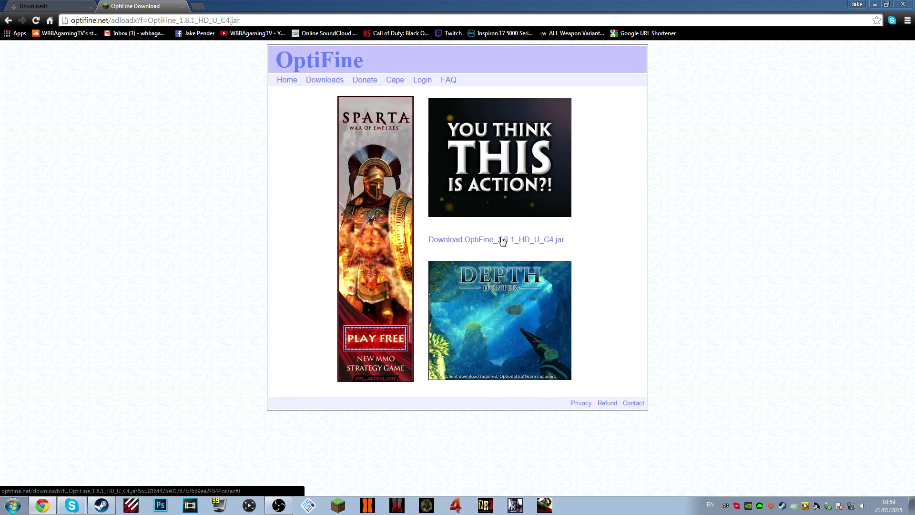
left_click(502, 240)
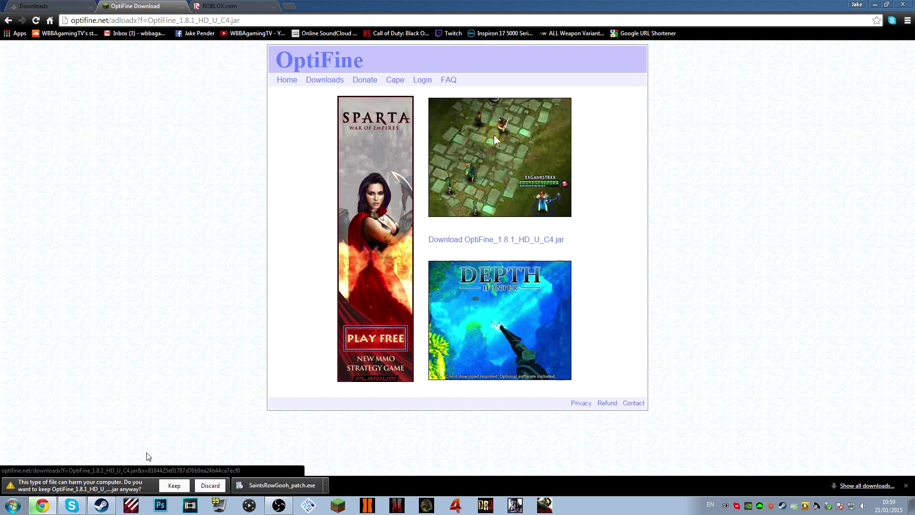
left_click(174, 485)
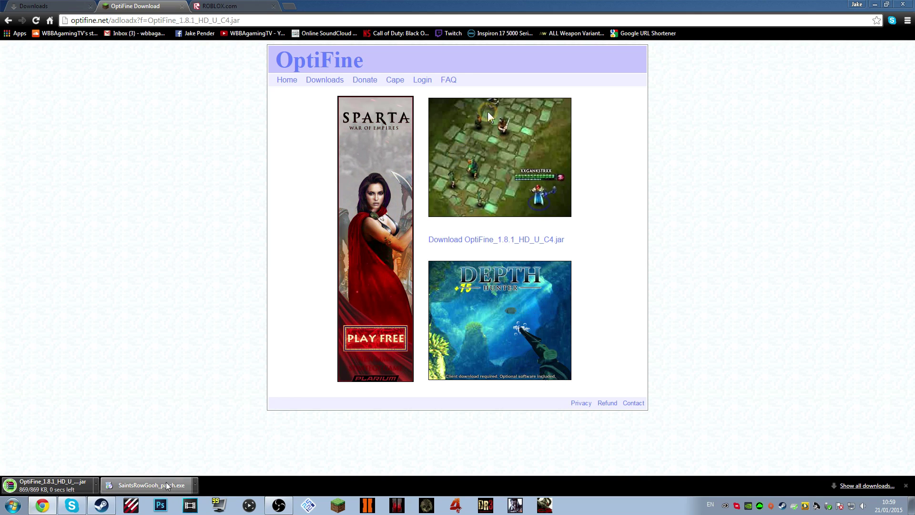
- Put the downloaded OptiFine 1.8.1 HD U C4 jar on the desktop and clear the browser out of the way
left_click(182, 7)
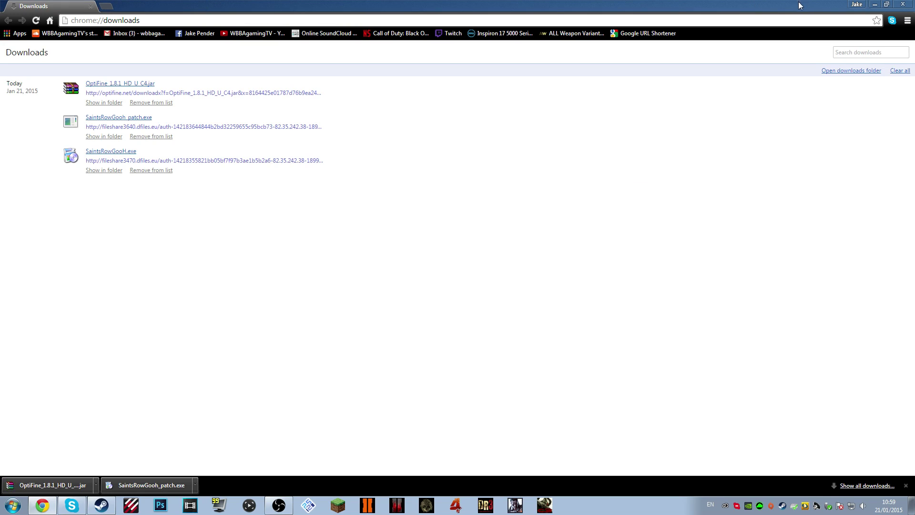
double_click(446, 5)
left_click_drag(501, 490, 314, 402)
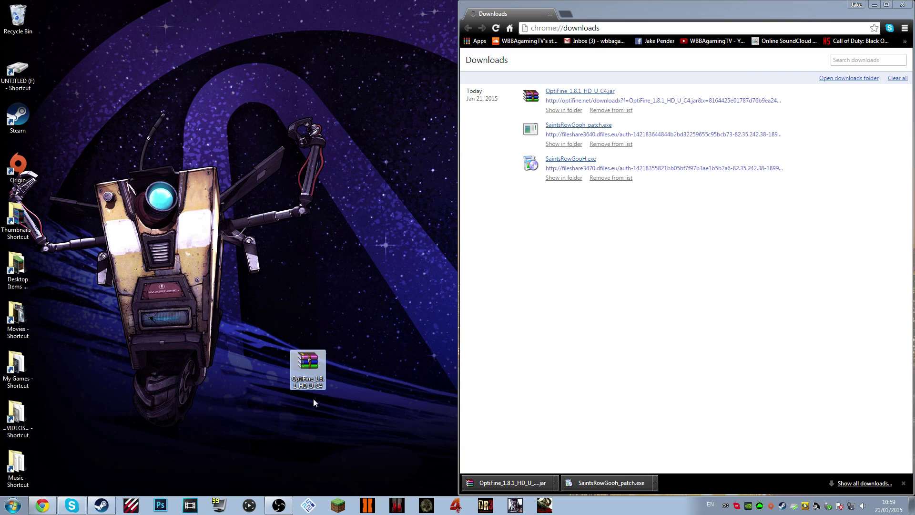
left_click(875, 4)
- Run the OptiFine jar with Java(TM) Platform SE binary and install OptiFine HD Ultra C4
double_click(307, 362)
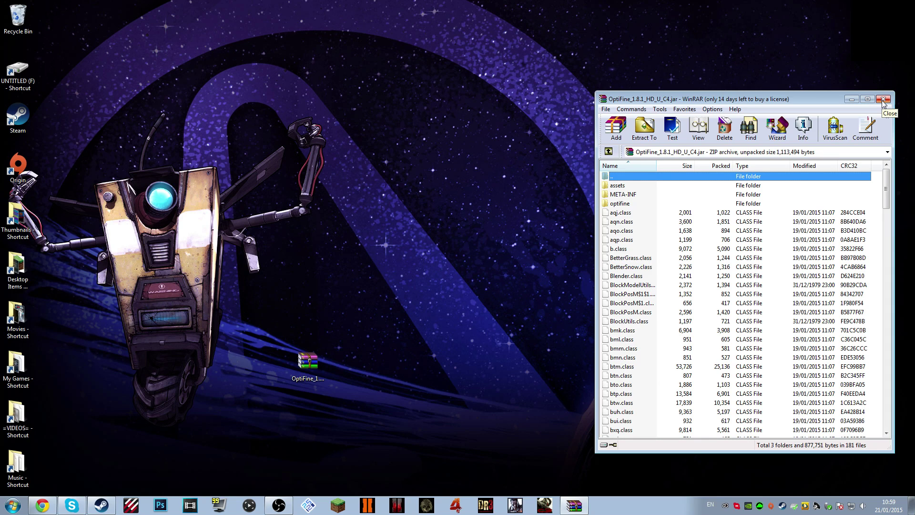
left_click(883, 100)
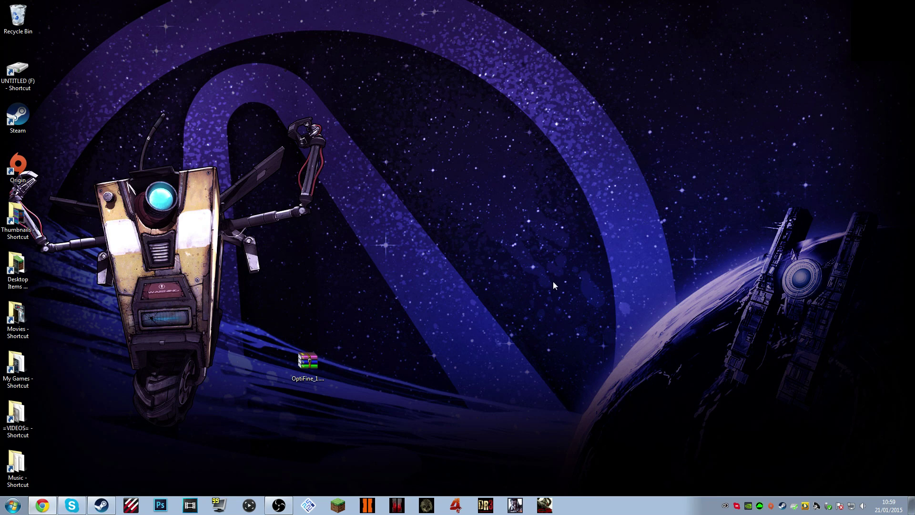
right_click(310, 365)
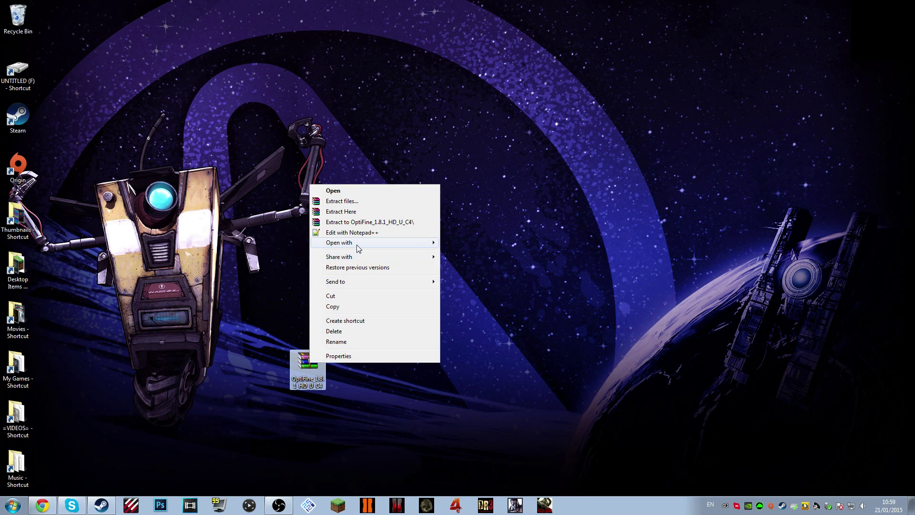
mouse_move(358, 248)
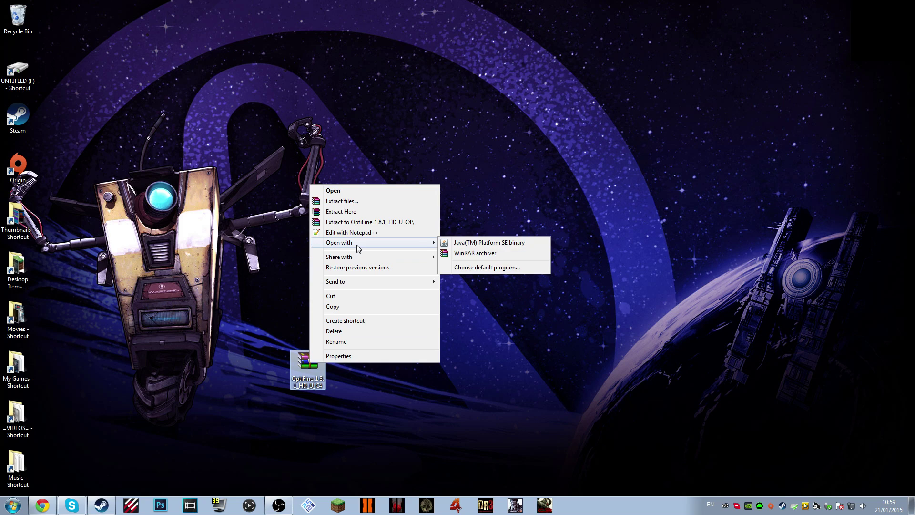
left_click(457, 244)
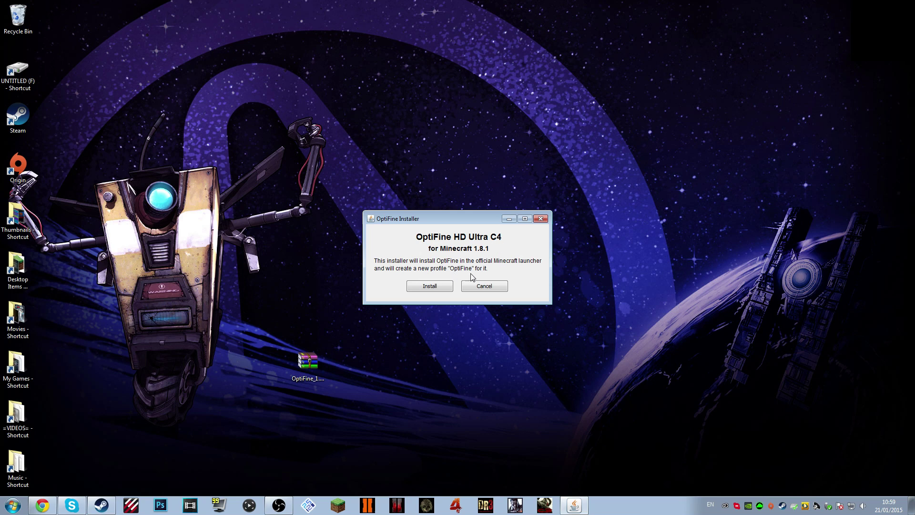
left_click(428, 287)
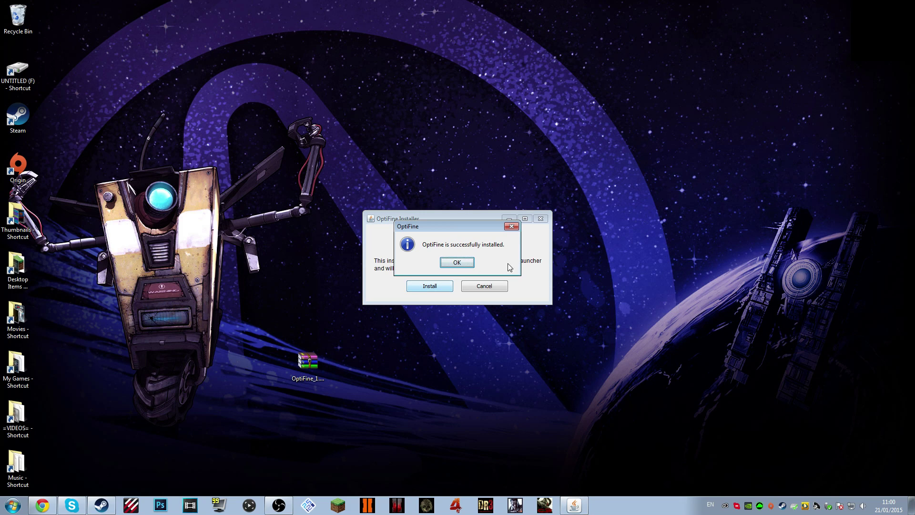
left_click(446, 261)
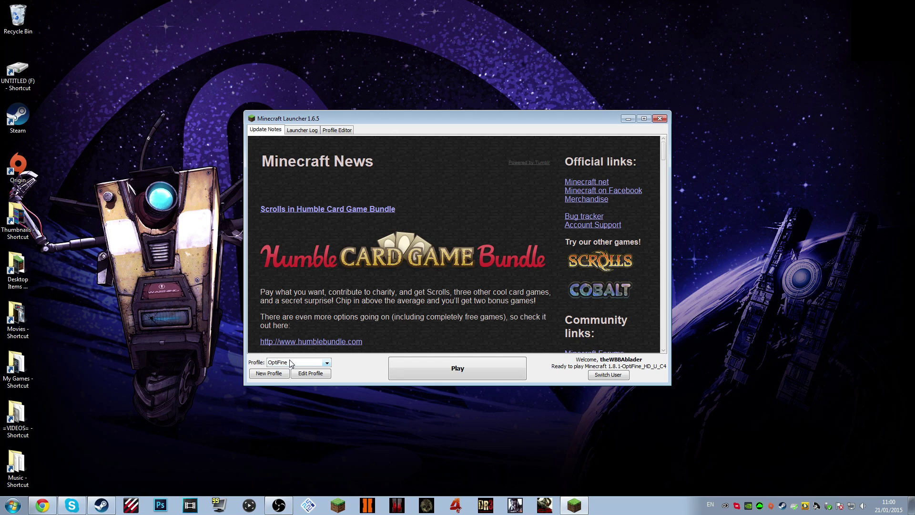
- Enable JVM arguments in the OptiFine launcher profile, set the maximum memory to -Xmx4G and save the profile
left_click(310, 374)
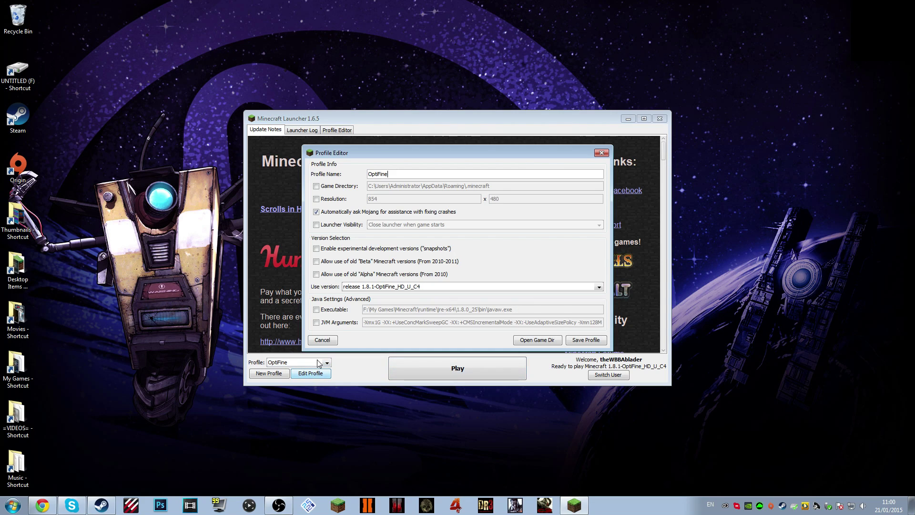
left_click(338, 323)
left_click(378, 323)
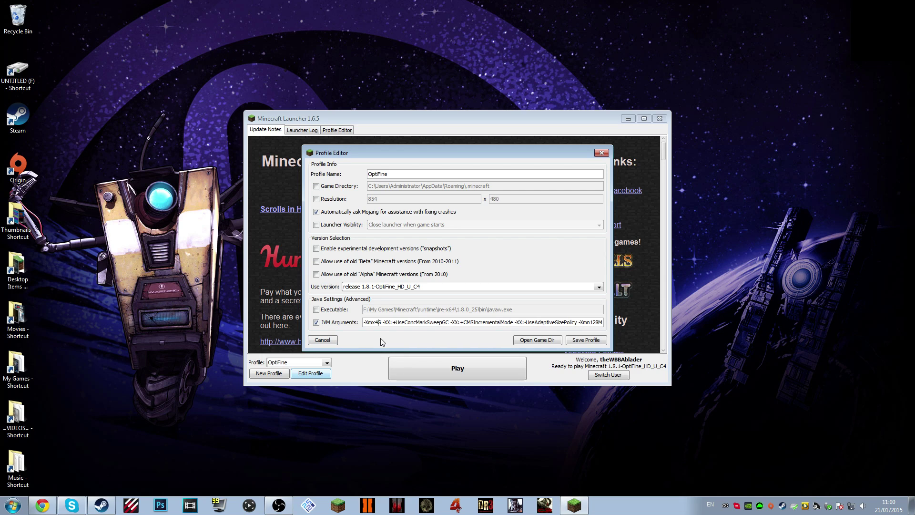
left_click(585, 340)
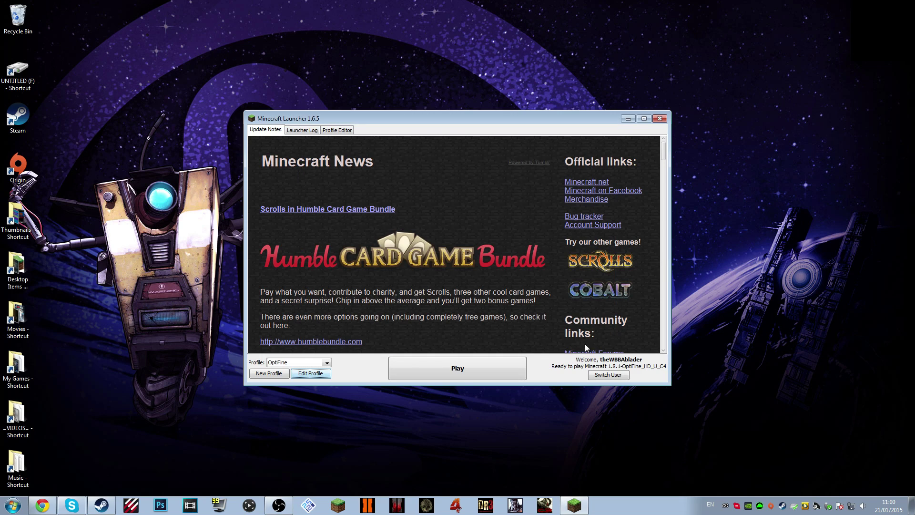
- Launch Minecraft with the OptiFine profile and walk around the desert world to test its performance
left_click(466, 368)
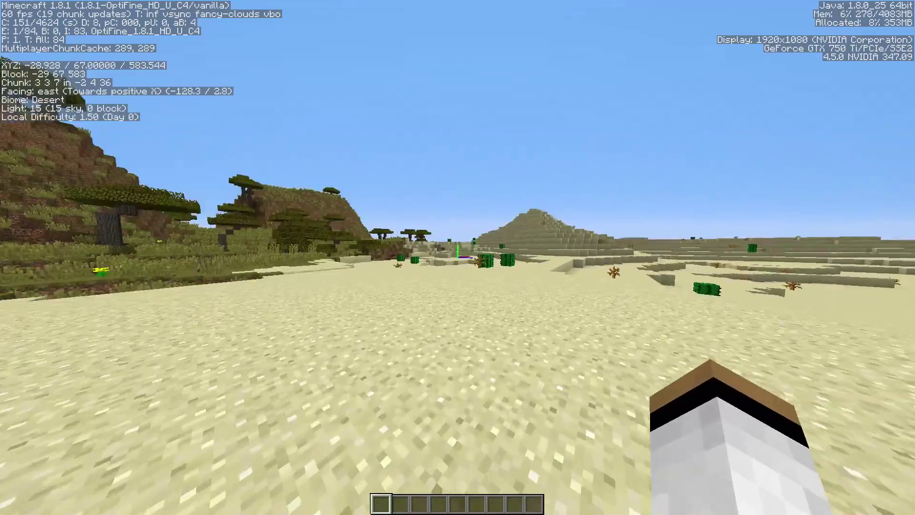
key("w")
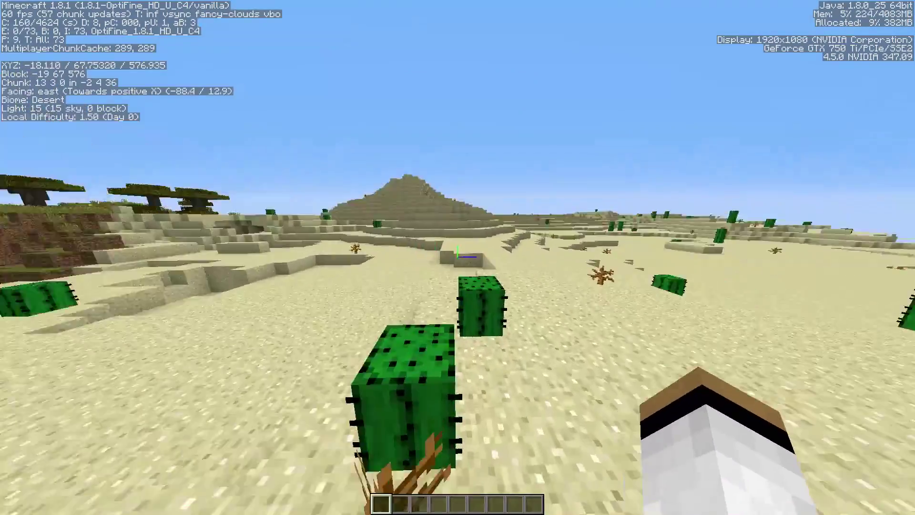
key("w")
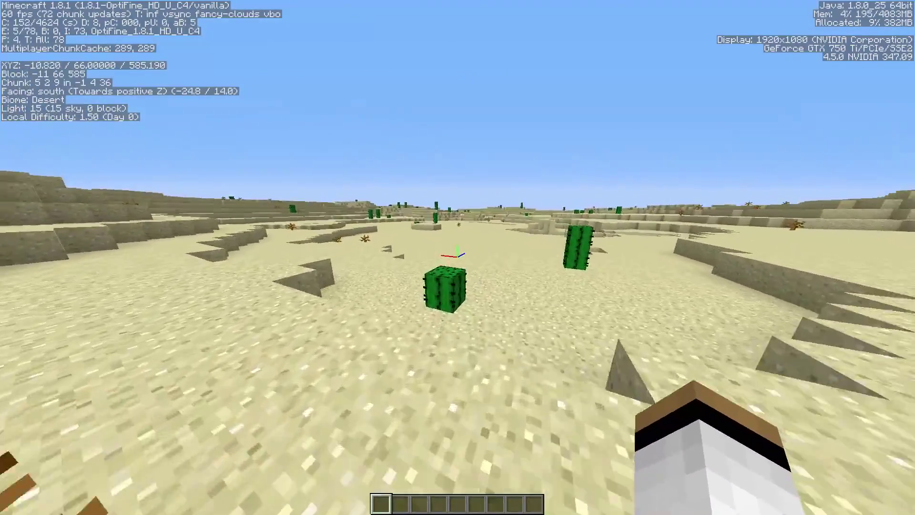
key("w")
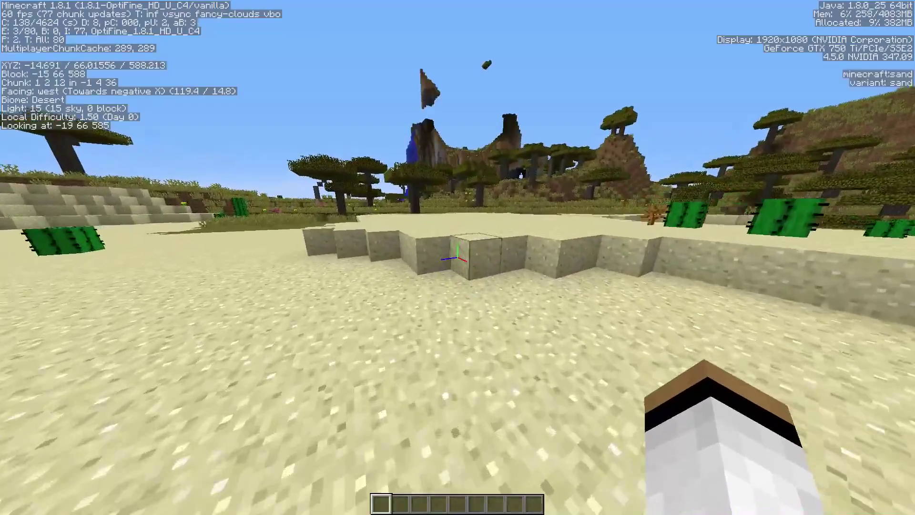
key("w")
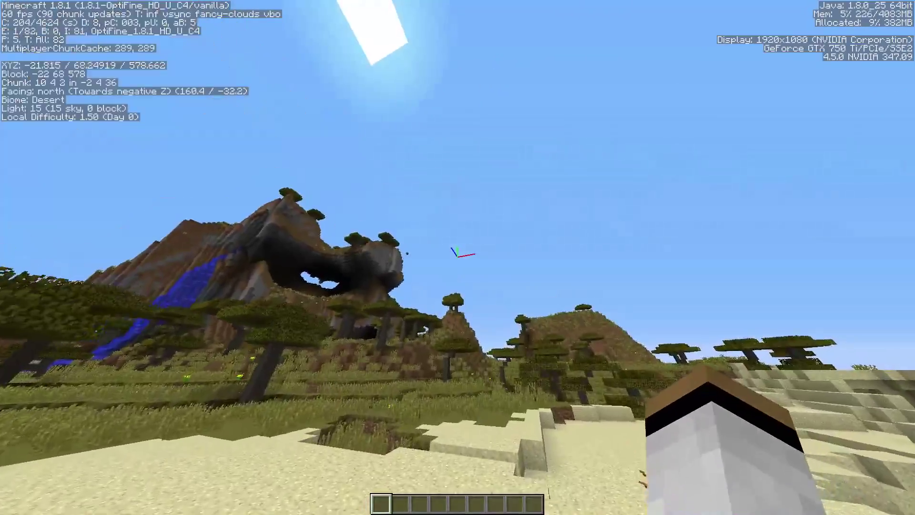
- Walk from the desert through the savanna and around the mountain to test the frame rate with OptiFine
key("w")
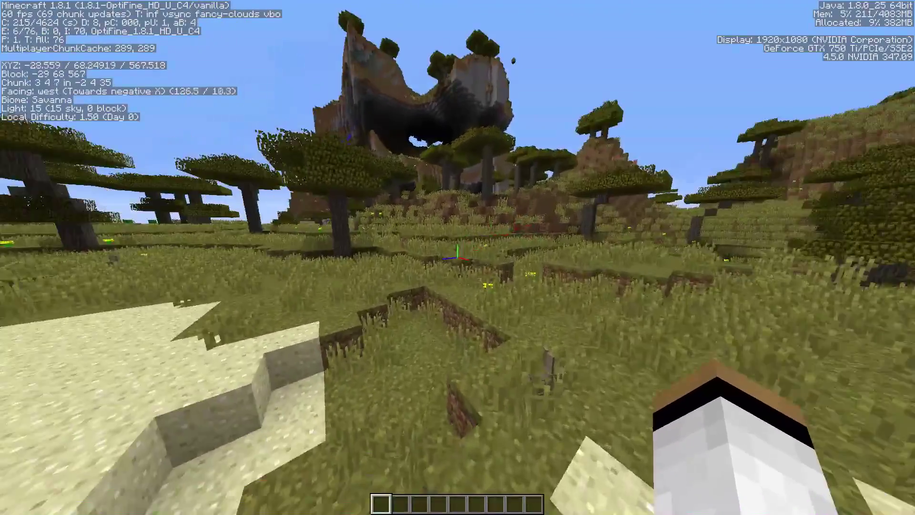
key("w")
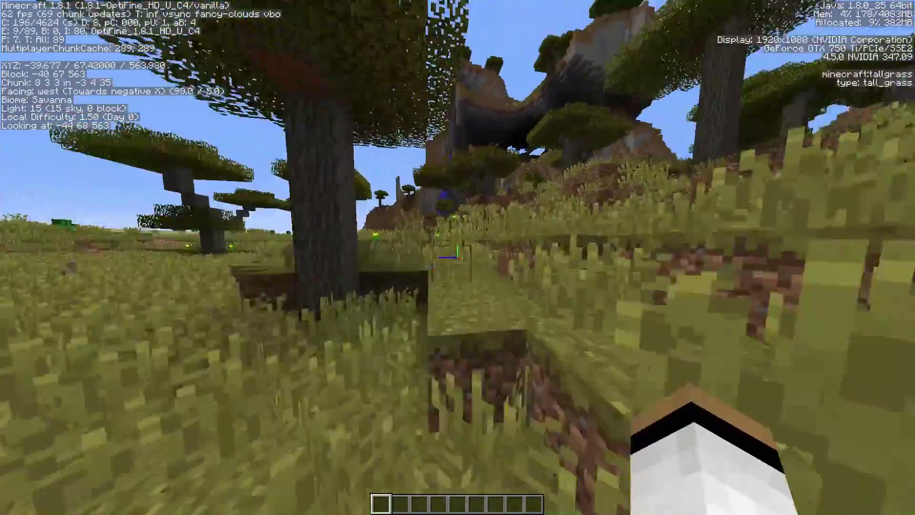
key("w")
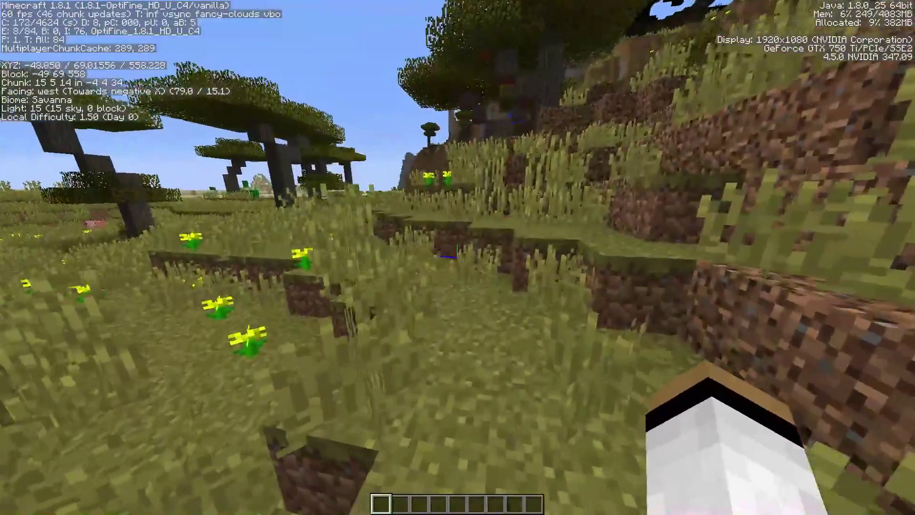
key("w")
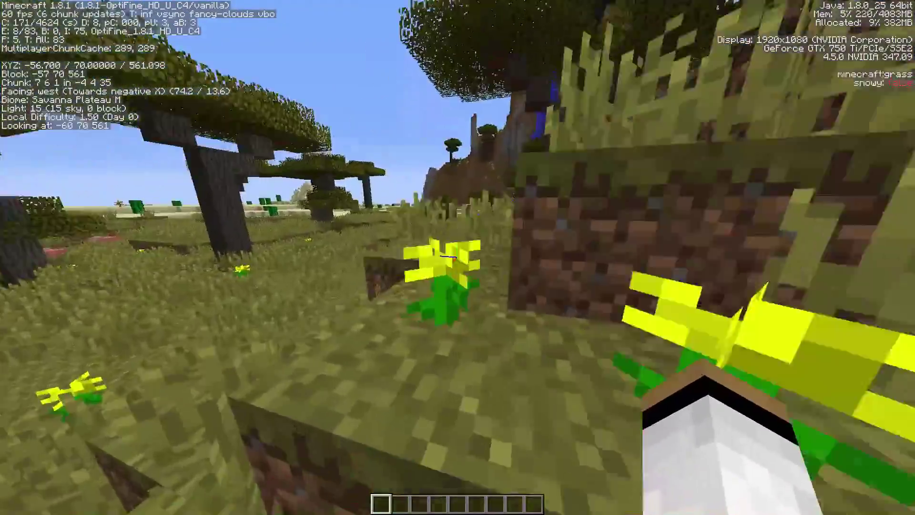
key("w")
key("w")
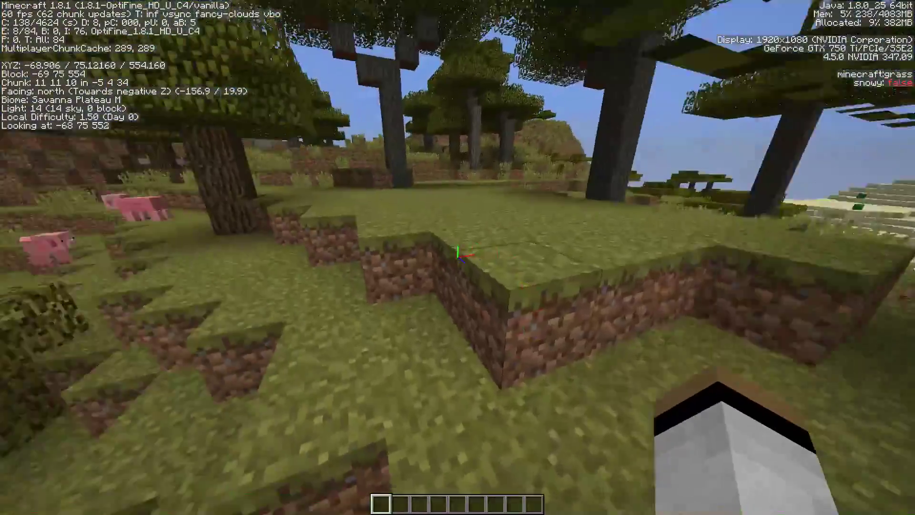
key("w")
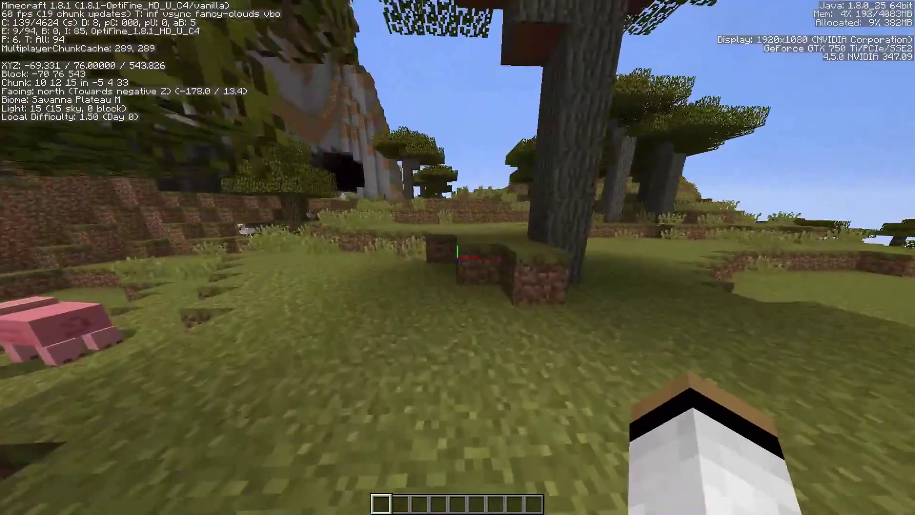
key("w")
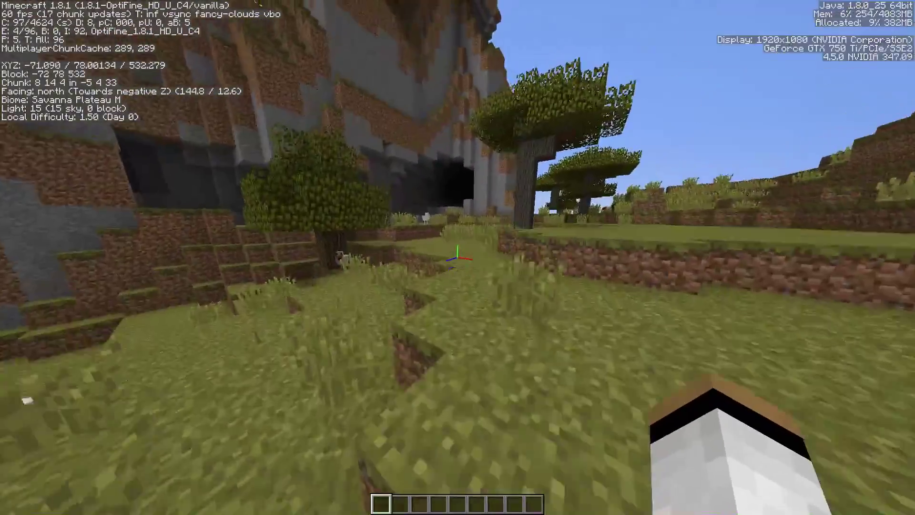
key("w")
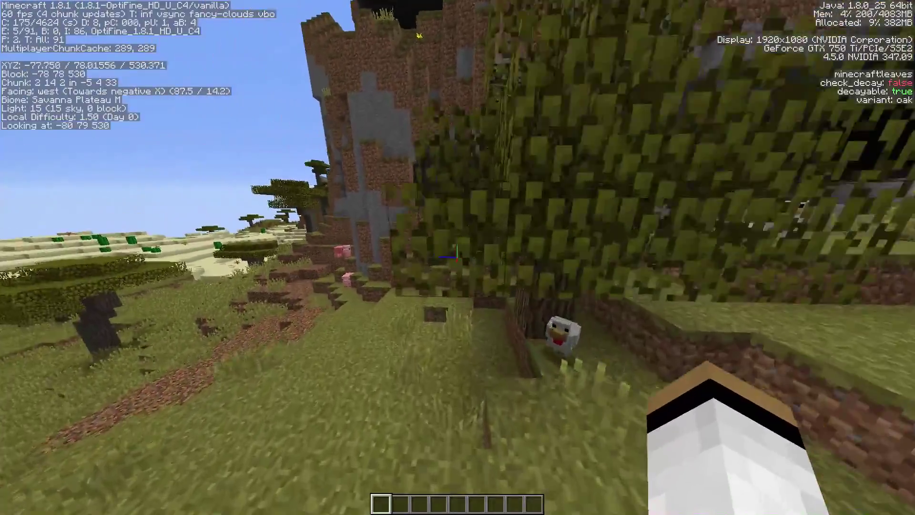
key("w")
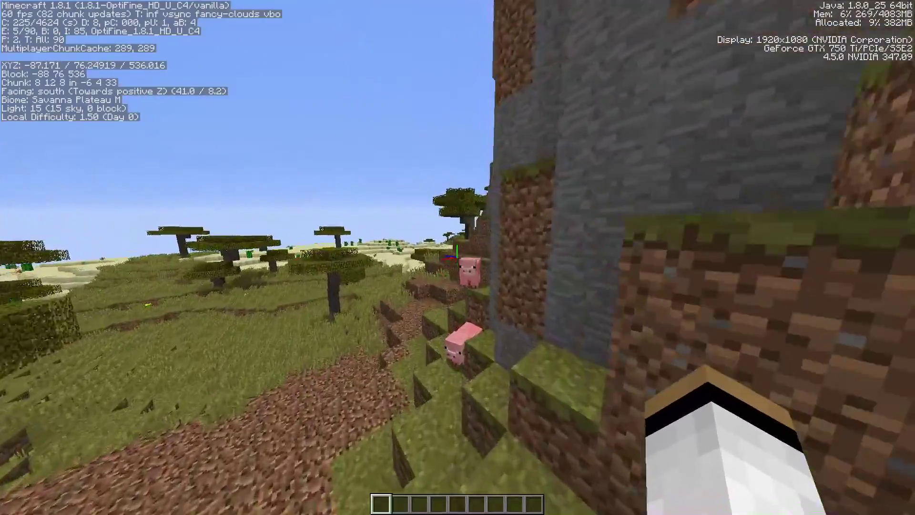
key("w")
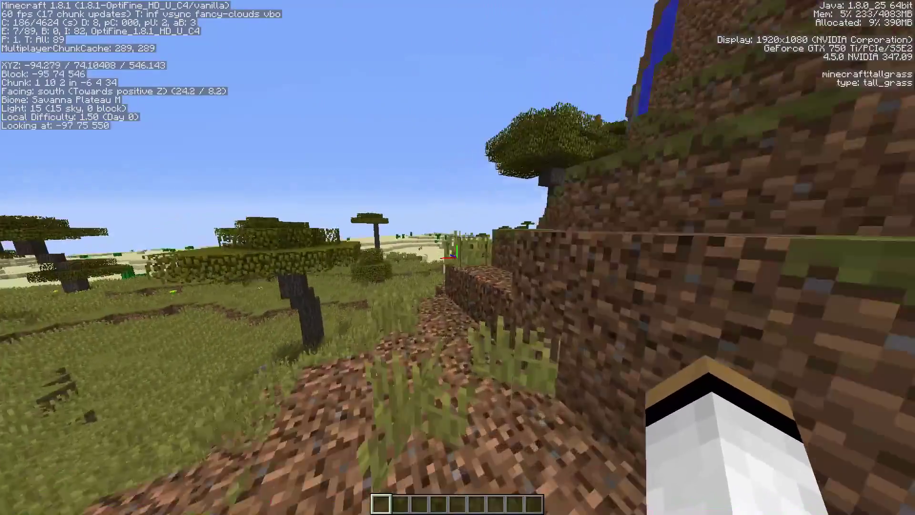
key("w")
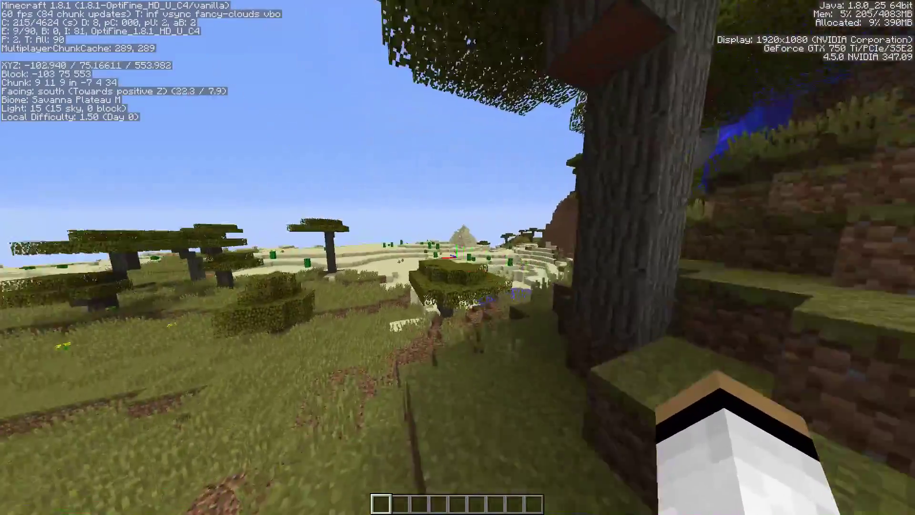
- Raise the Smooth Lighting Level to its maximum in the video settings and walk along the water to check the shading
key("Escape")
left_click(408, 214)
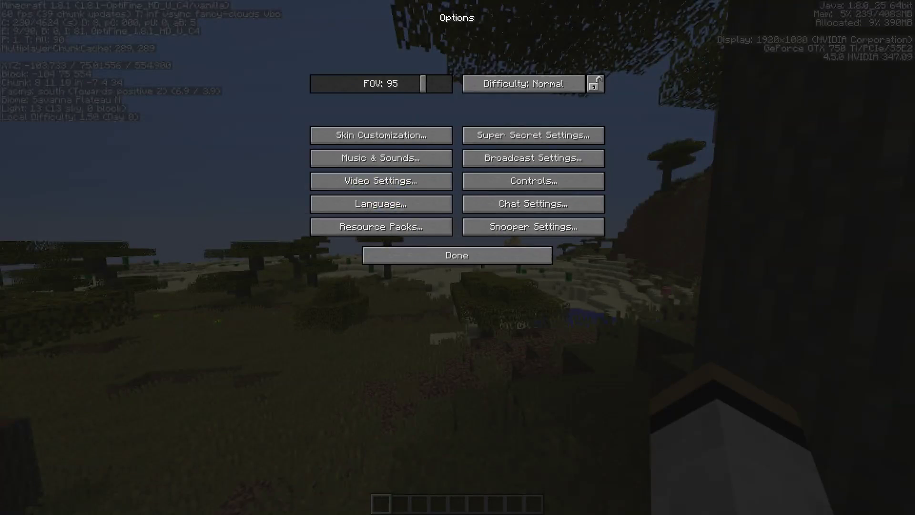
left_click(380, 178)
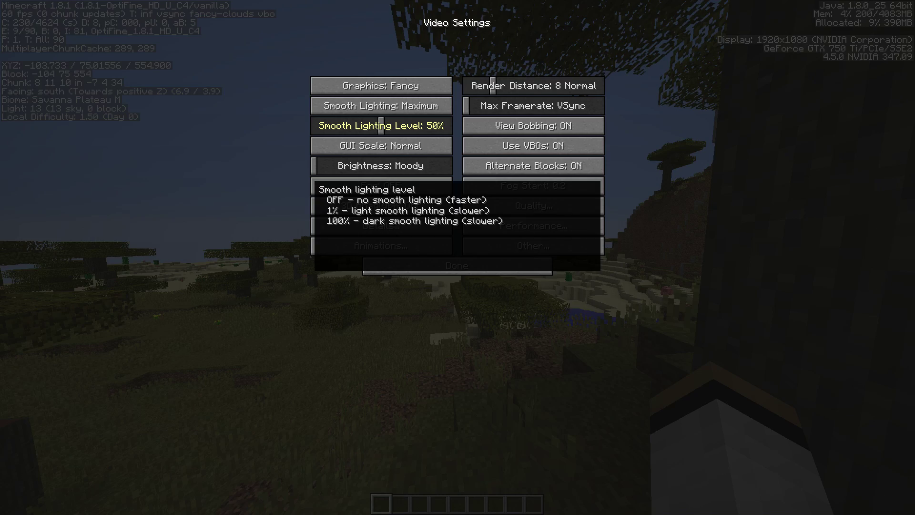
left_click_drag(381, 125, 450, 125)
key("Escape")
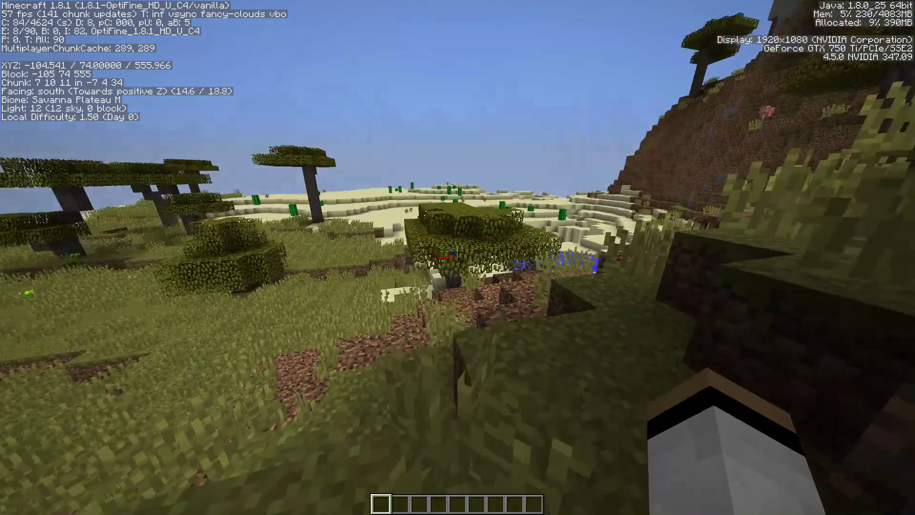
key("w")
key("w")
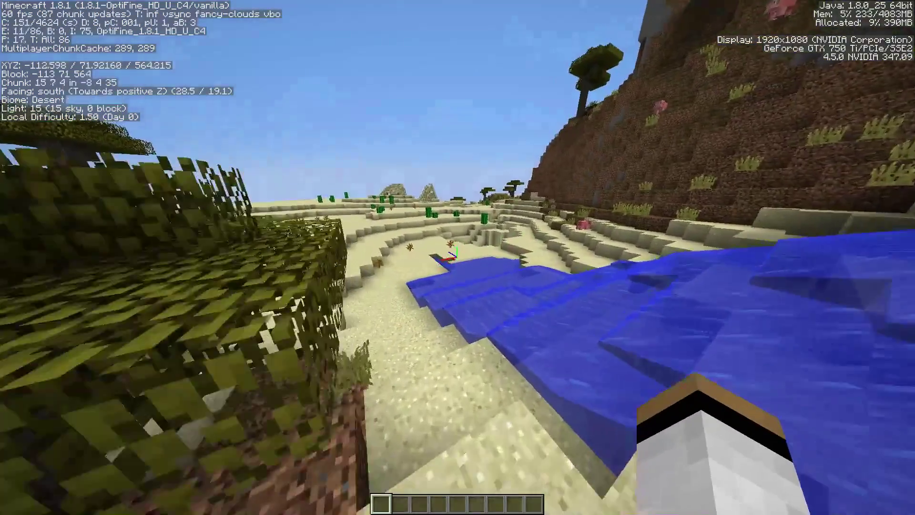
key("w")
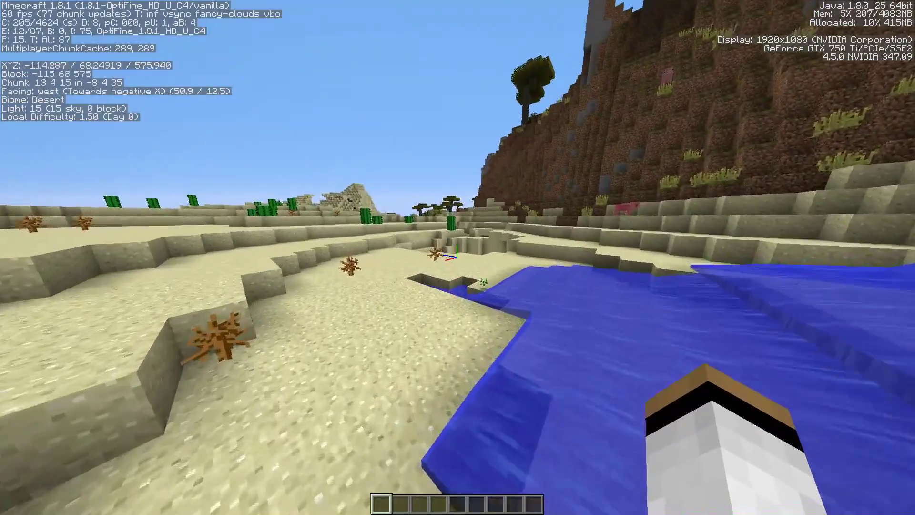
- Turn the Smooth Lighting Level OFF in the video settings and walk across the sand to check the result
key("Escape")
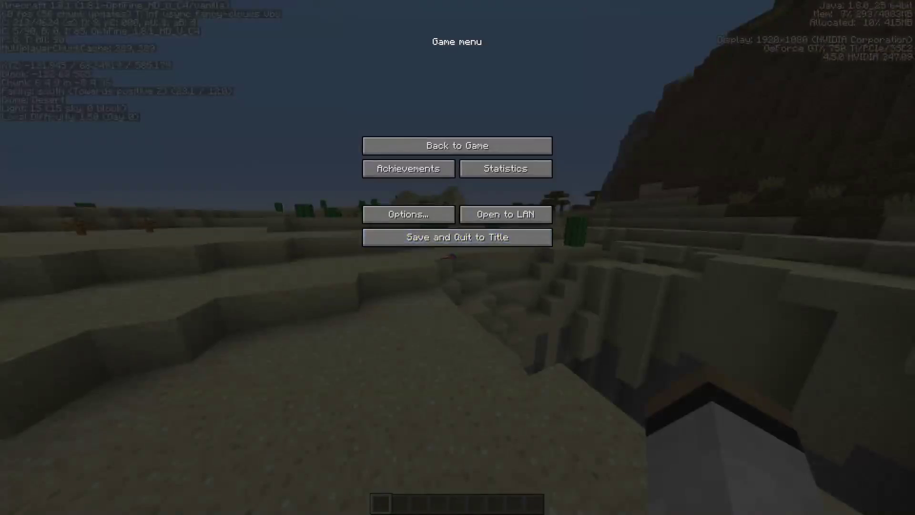
left_click(441, 214)
left_click(409, 180)
key("Escape")
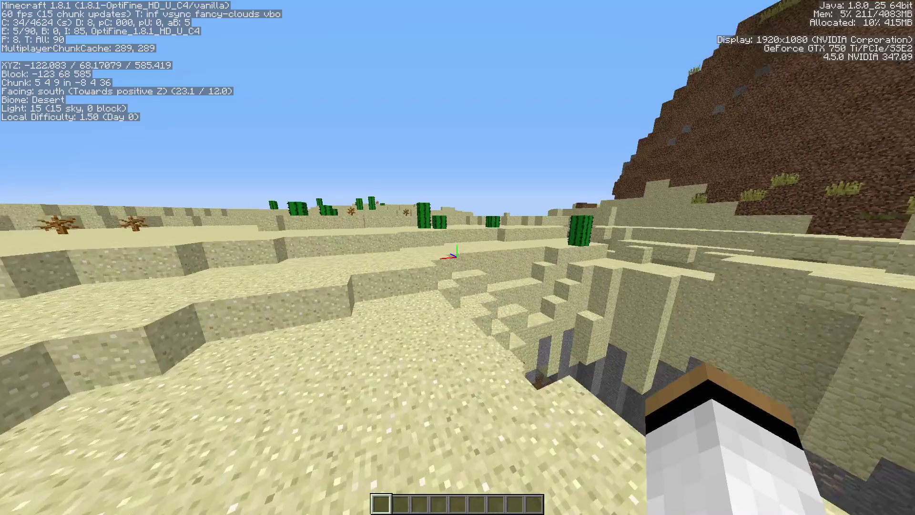
key("w")
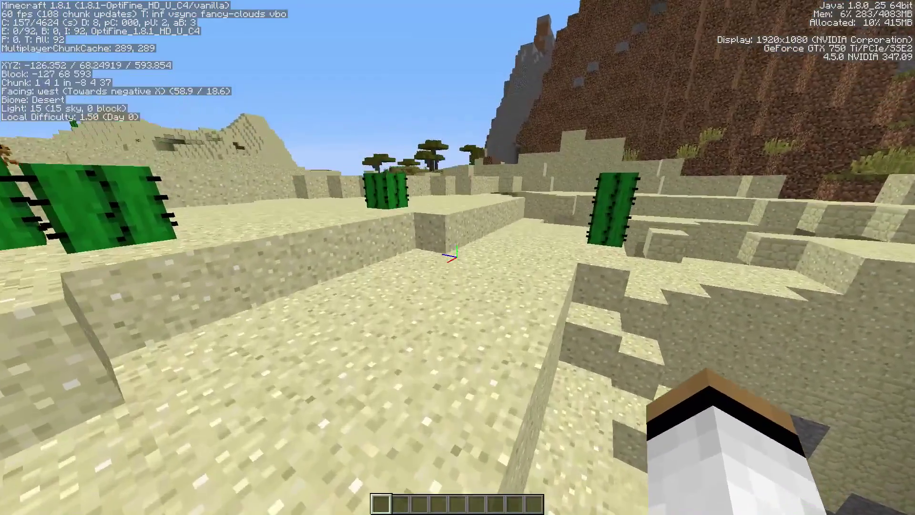
- Set Graphics to Fast and Render Distance to 2 Tiny, and turn View Bobbing, Use VBOs and Alternate Blocks OFF
key("Escape")
left_click(381, 258)
left_click(381, 182)
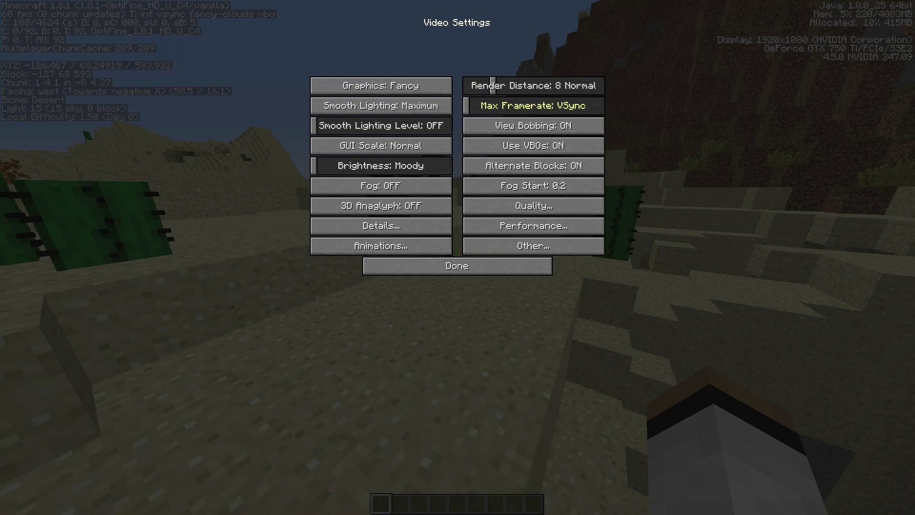
left_click_drag(493, 85, 381, 86)
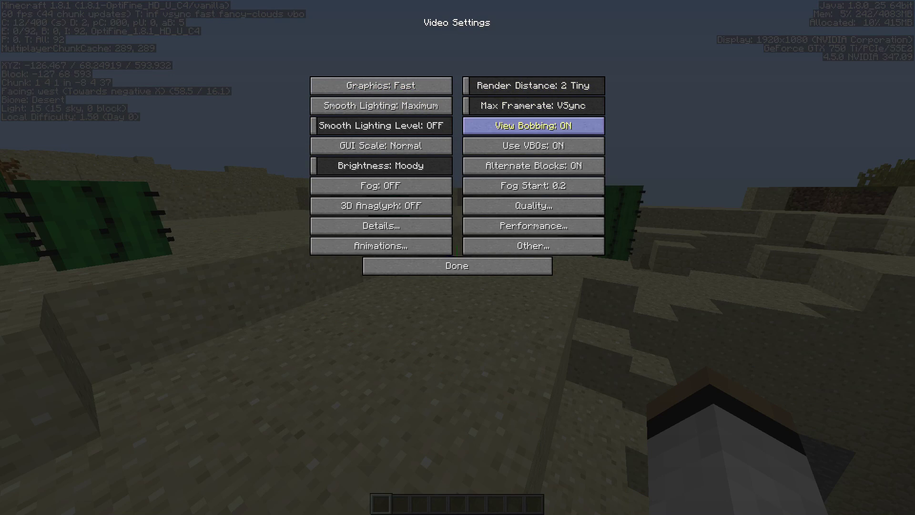
left_click(533, 125)
left_click(533, 146)
left_click(533, 166)
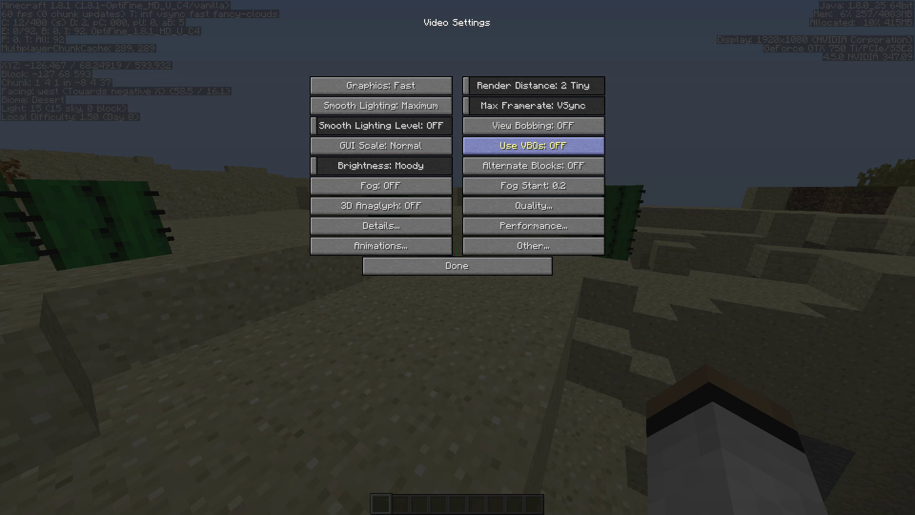
- Review OptiFine's Detail Settings and Performance Settings, and return to the world
left_click(380, 226)
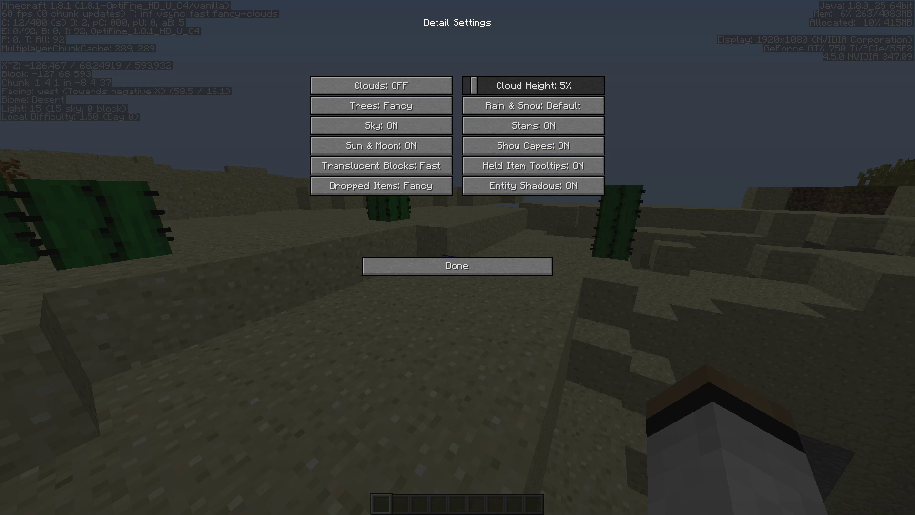
mouse_move(380, 125)
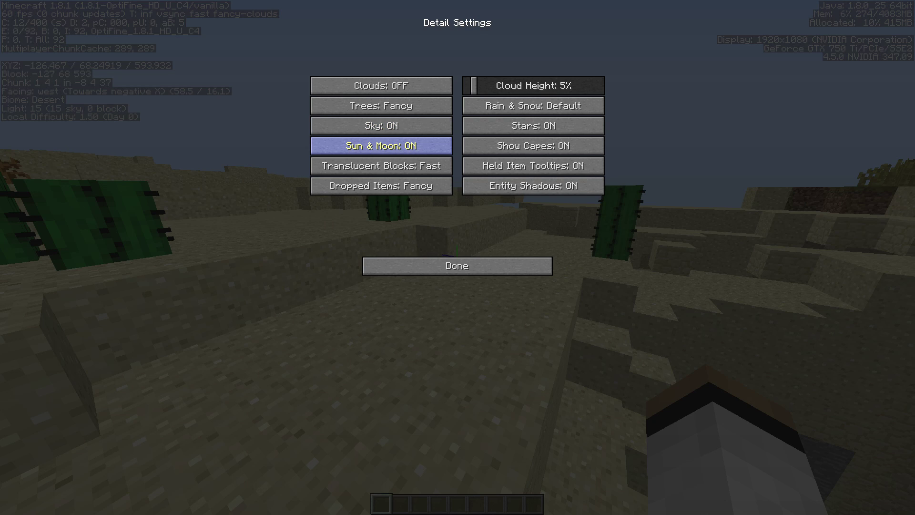
left_click(457, 266)
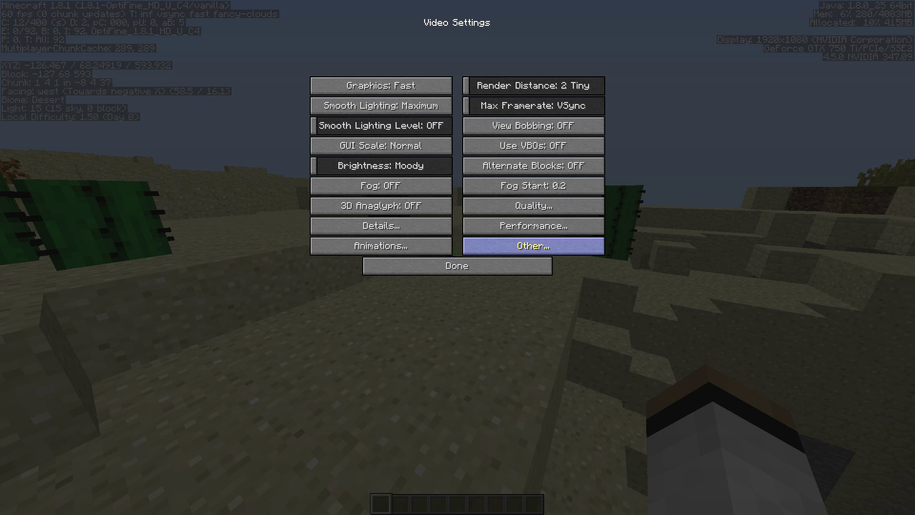
left_click(533, 225)
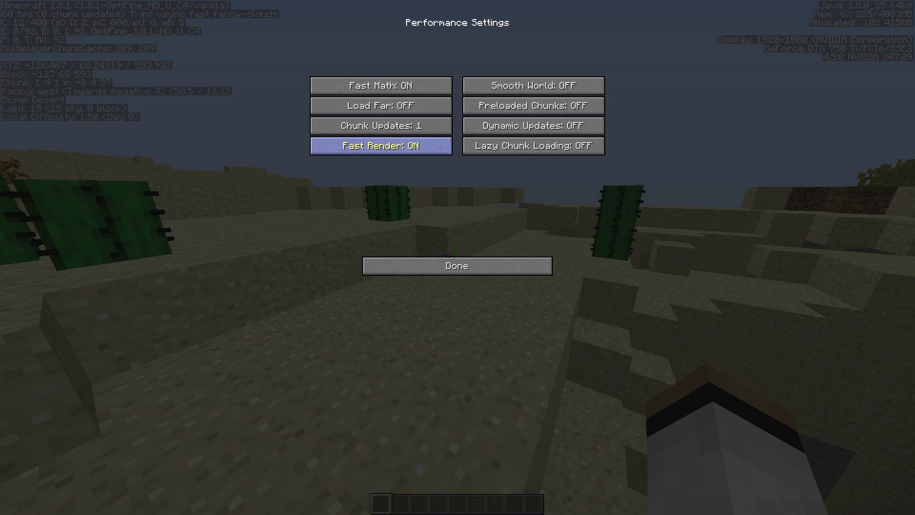
key("Escape")
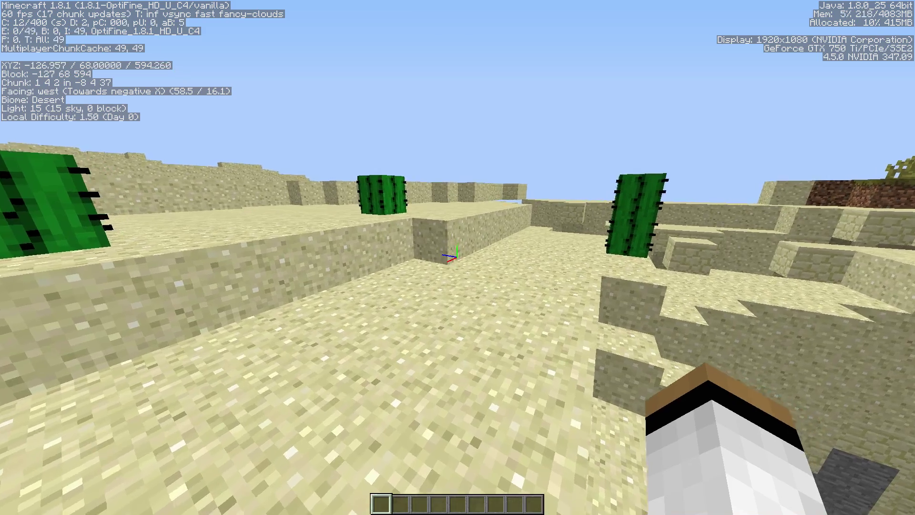
- Walk past the mountain and into the savanna to test performance with the reduced video settings
key("w")
key("w")
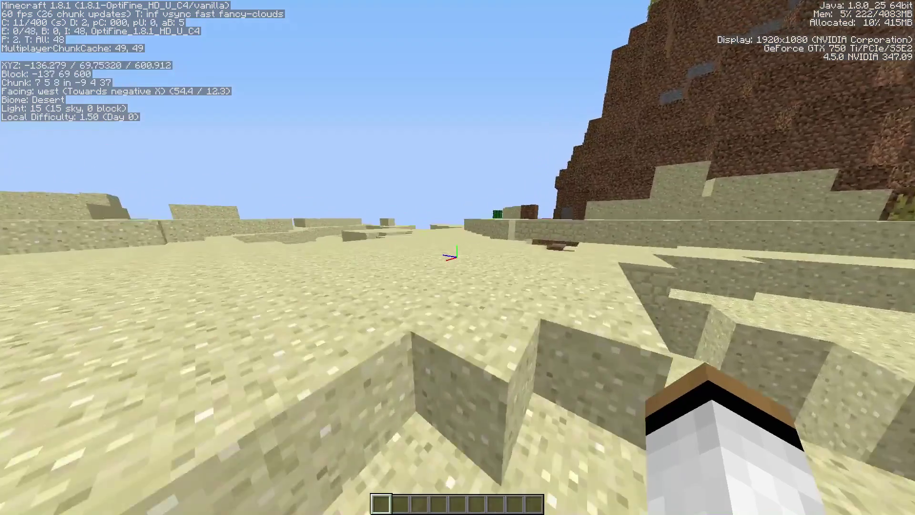
key("w")
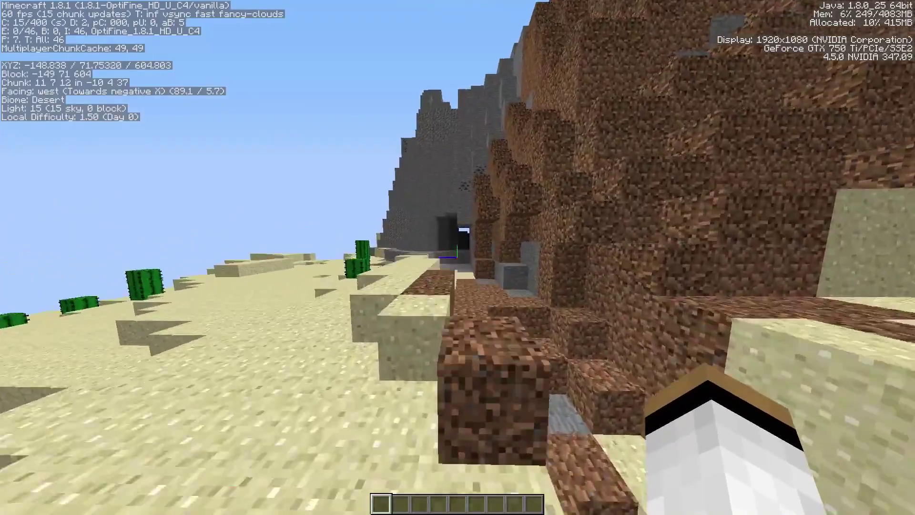
key("space")
key("w")
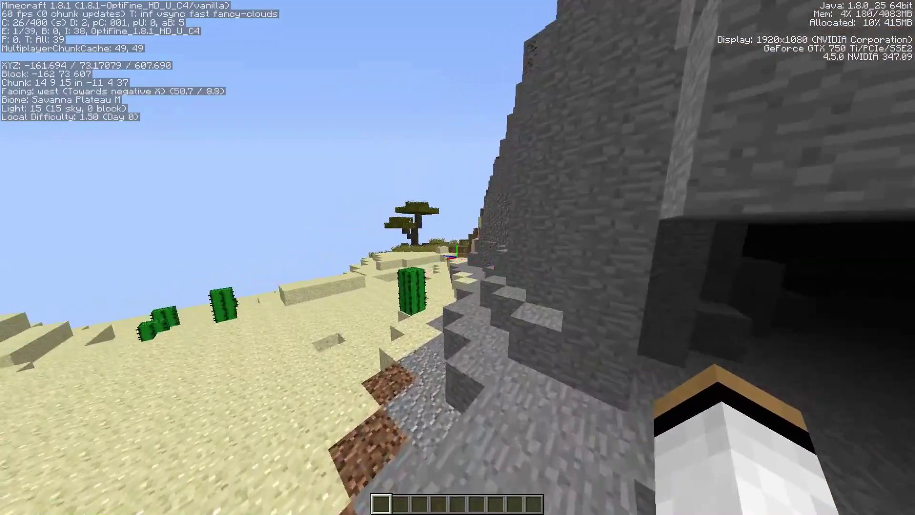
key("w")
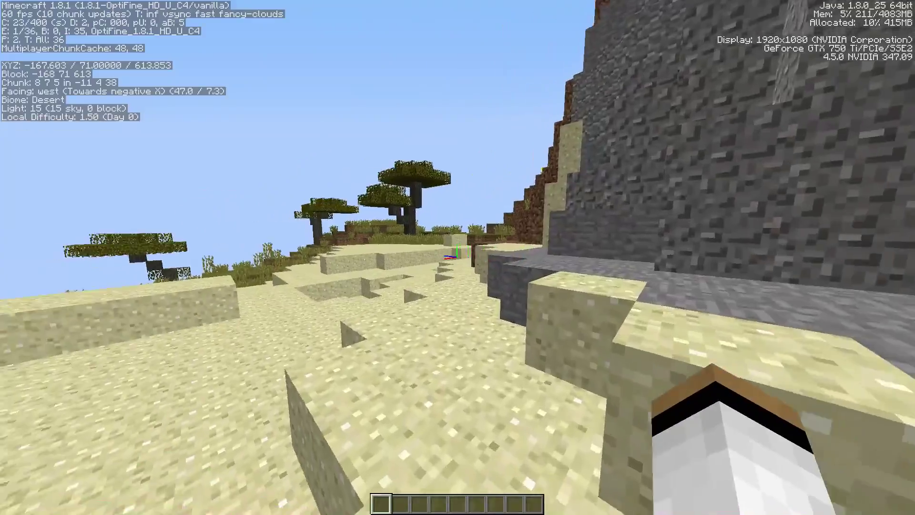
key("space")
key("w")
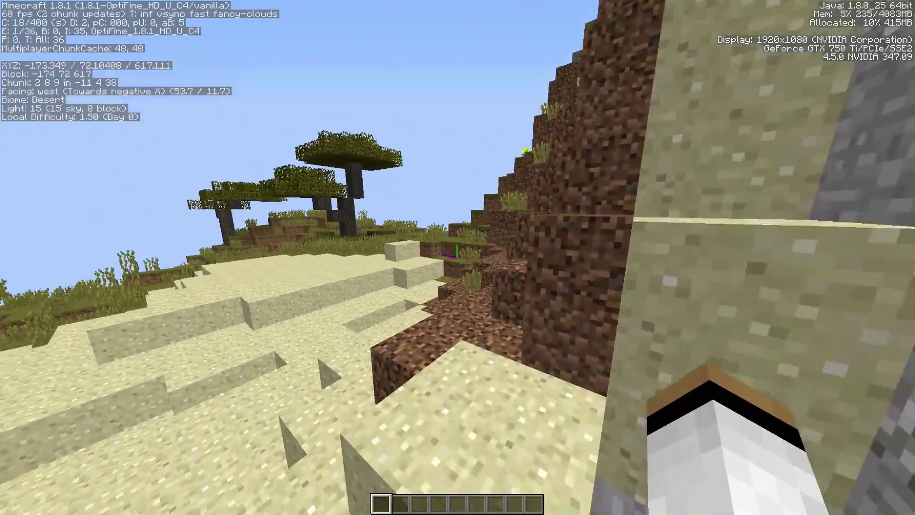
key("w")
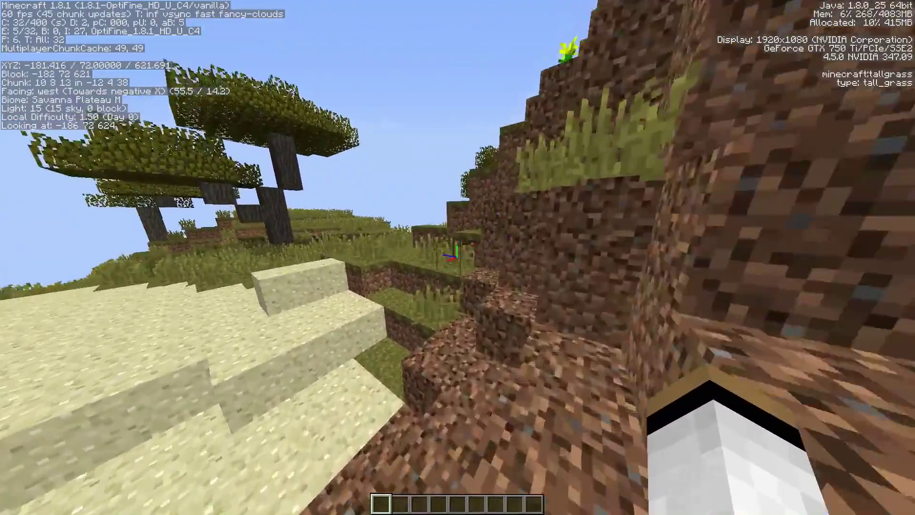
key("w")
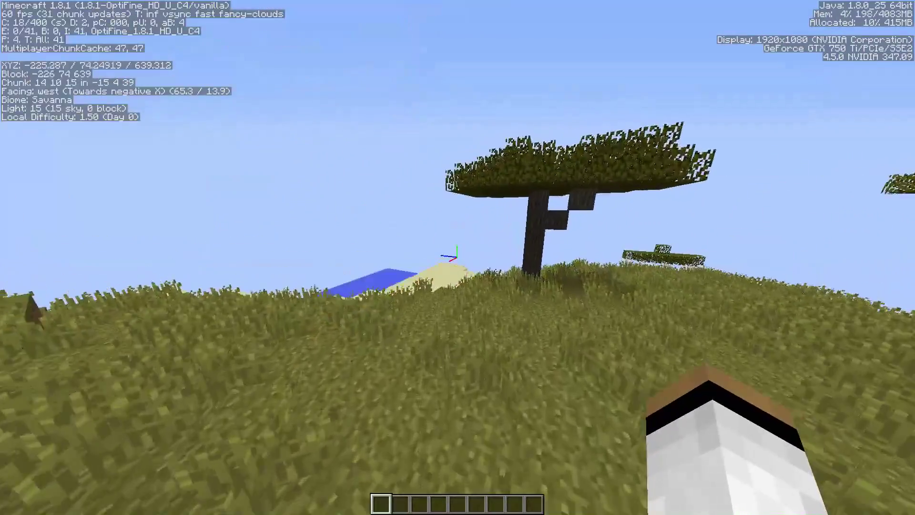
- Review OptiFine's Other Settings, including weather, time, fullscreen and autosave options, and return to the world
key("Escape")
left_click(408, 219)
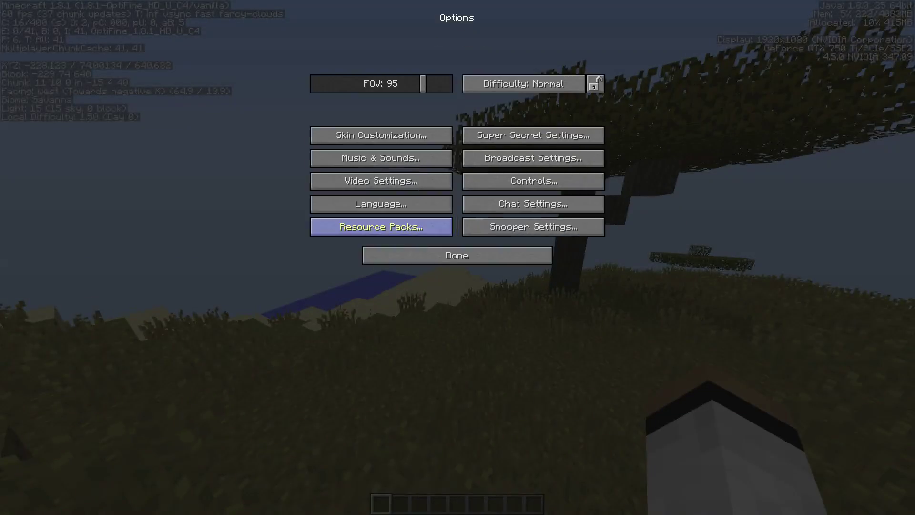
left_click(381, 181)
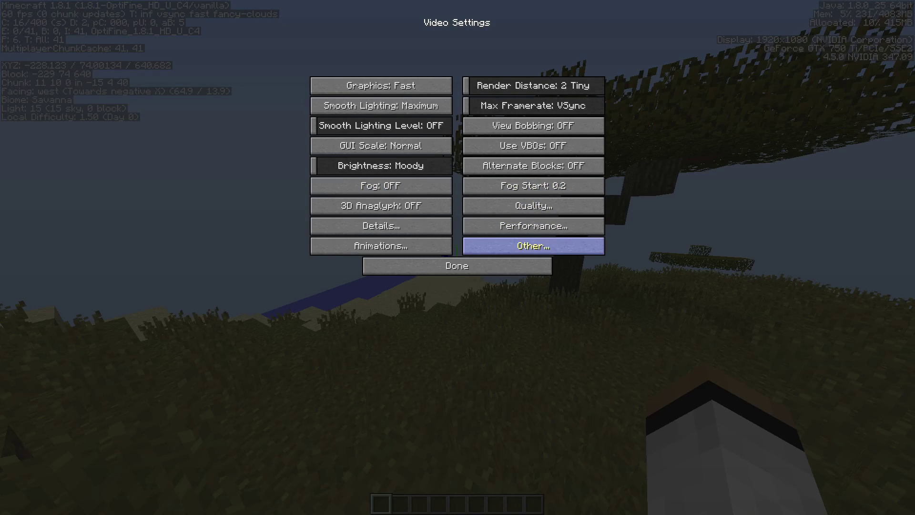
left_click(533, 246)
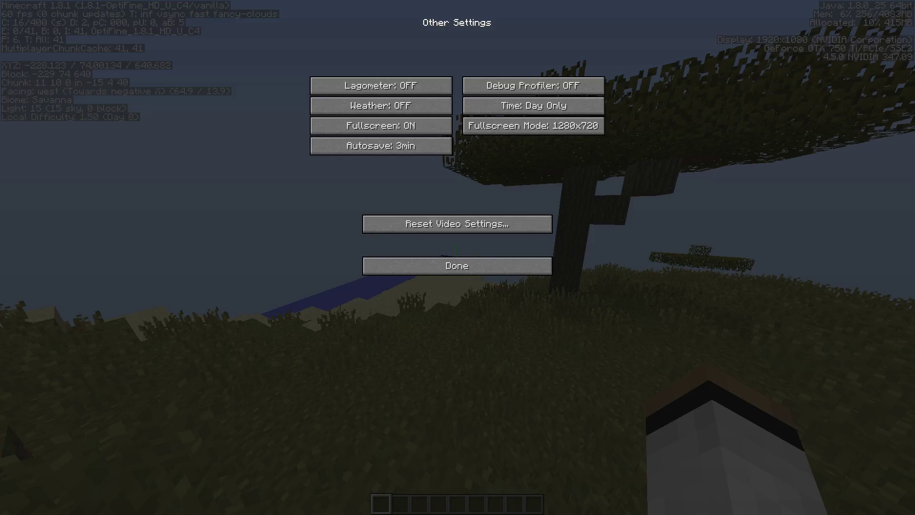
key("Escape")
- Walk past the savanna trees along the coast to the chest surrounded by torches
key("w")
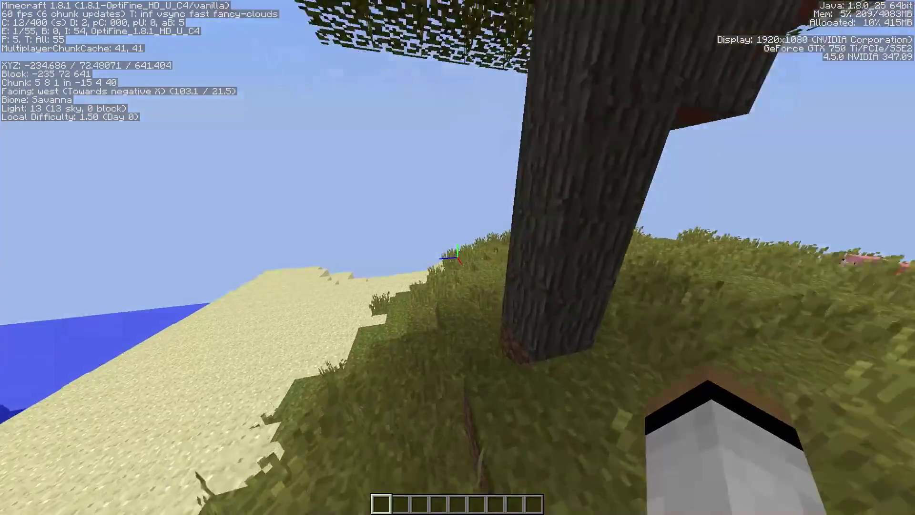
key("w")
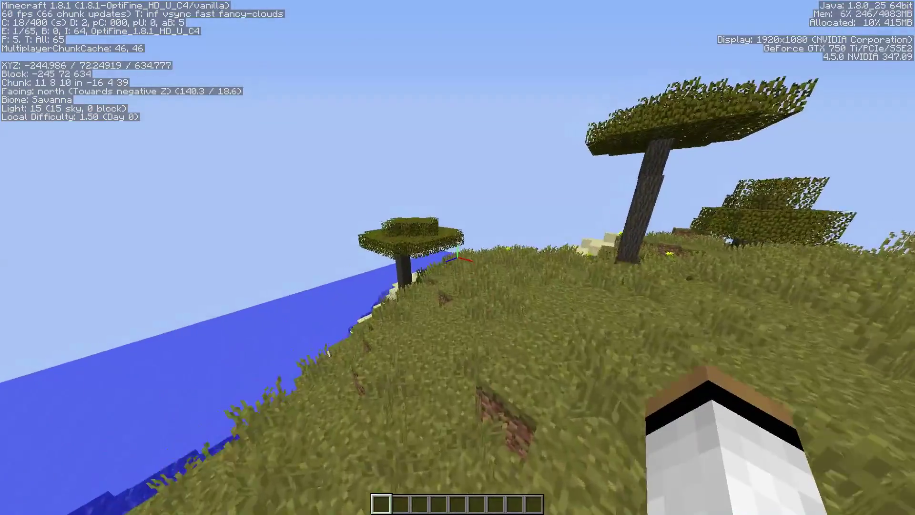
key("w")
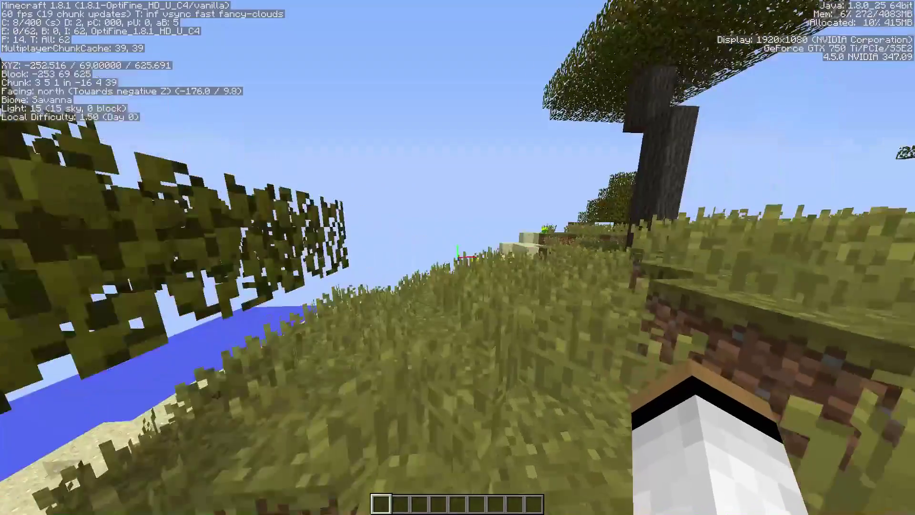
key("w")
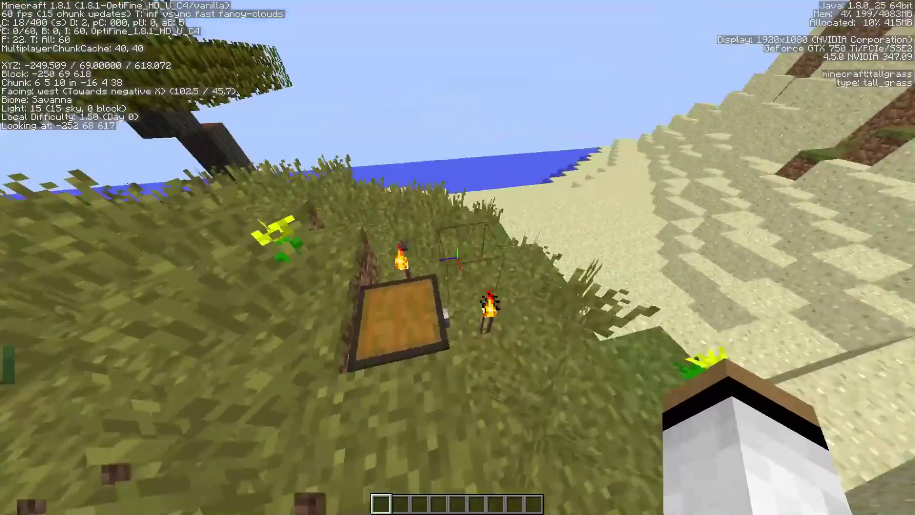
- Open the chest beside the torches and transfer its remaining pickaxe to the inventory
right_click(457, 258)
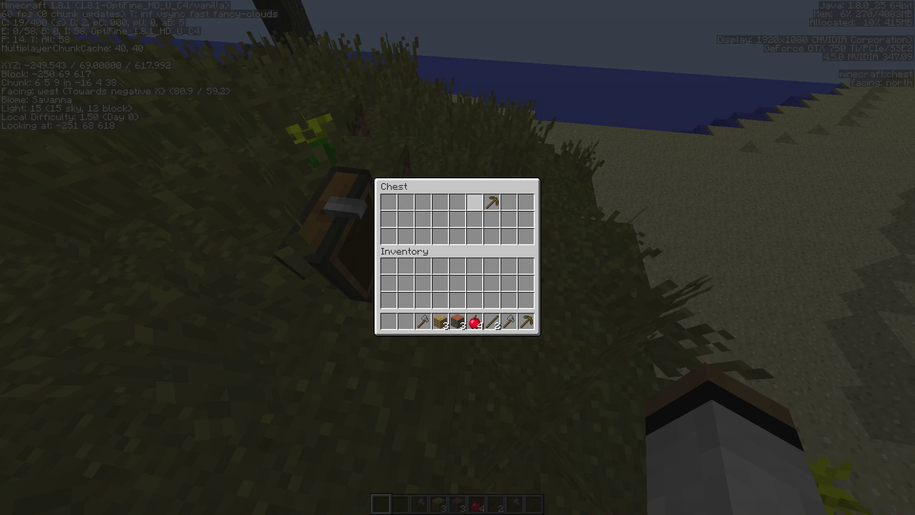
left_click(491, 202, "shift")
key("Escape")
- Walk along the narrow beach between the water and the sand cliff to keep testing performance
key("w")
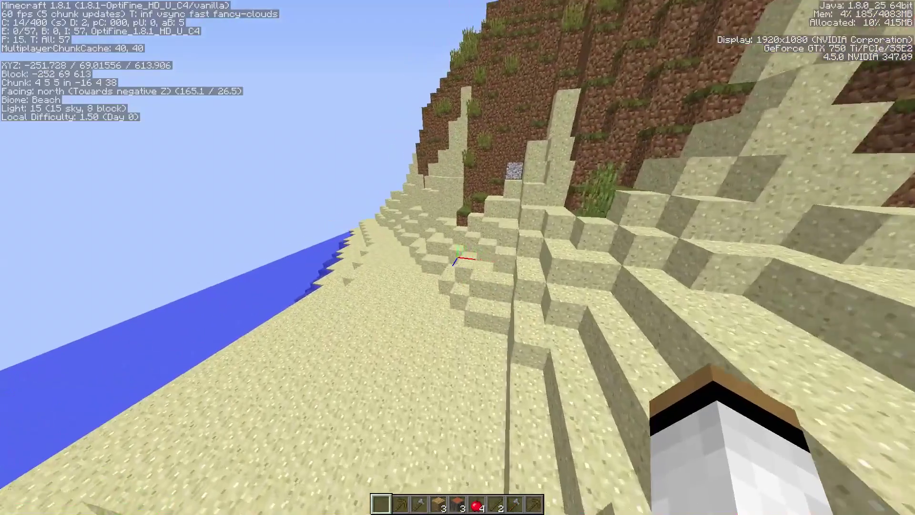
key("w")
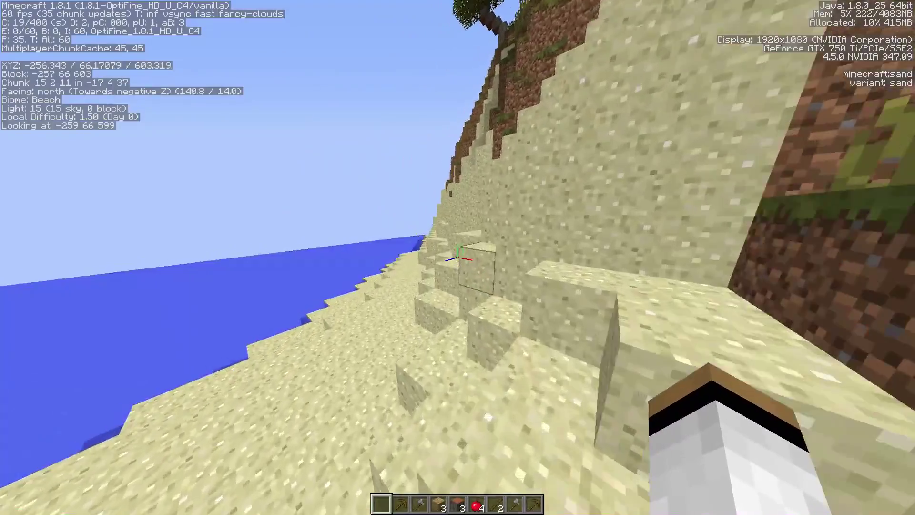
key("w")
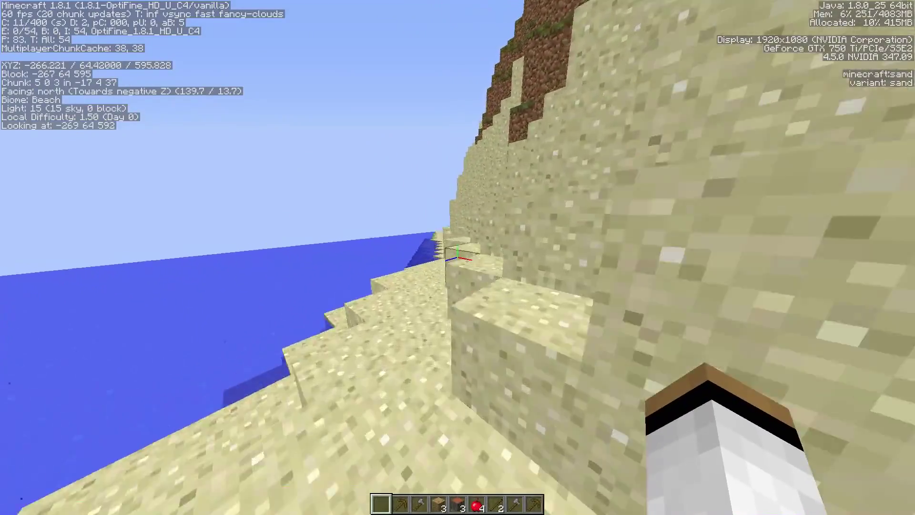
key("w")
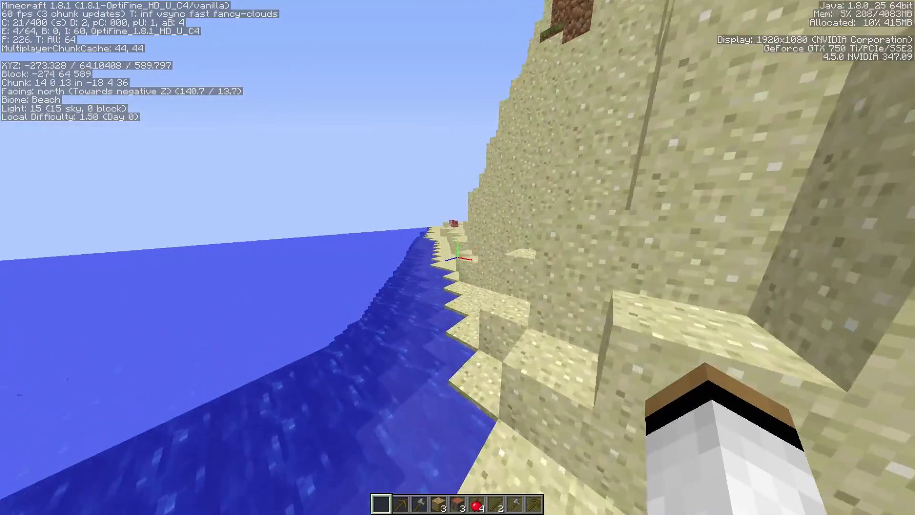